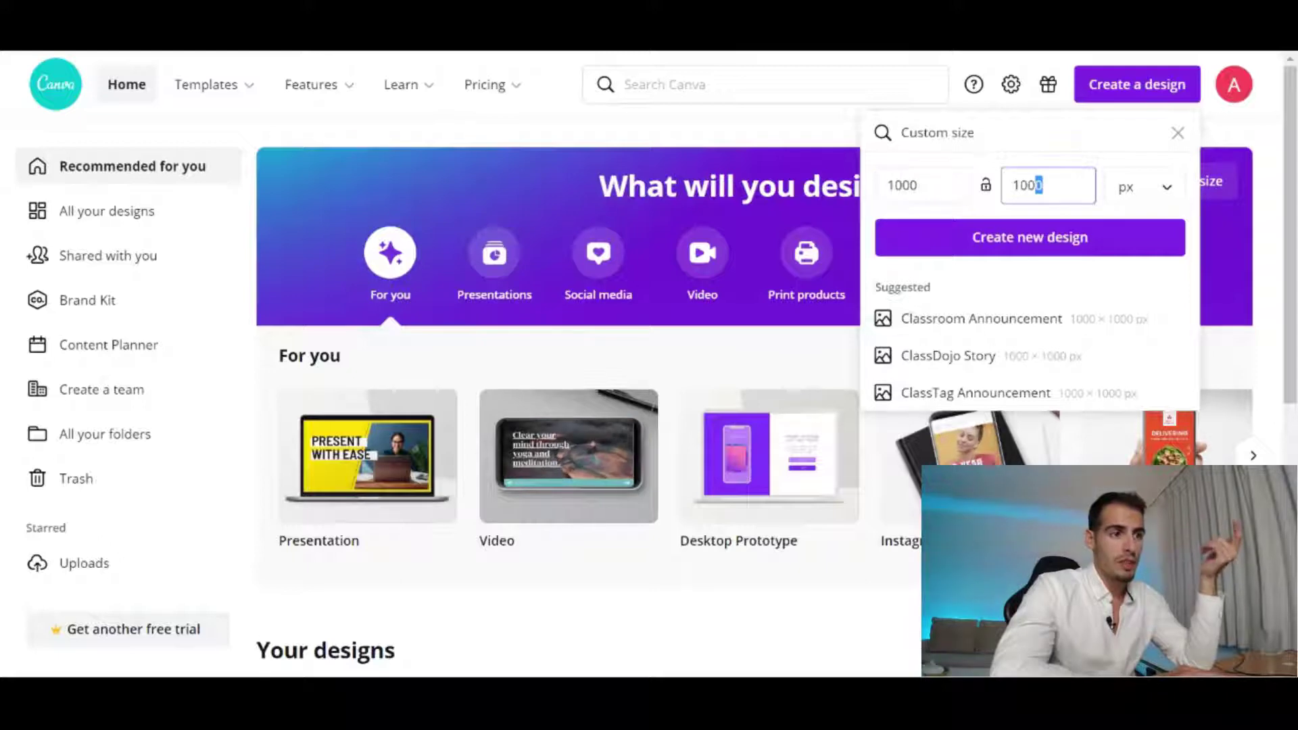
Create a new blank design with a custom size of 1000 × 1000 px
{"action": "type", "text": "0"}
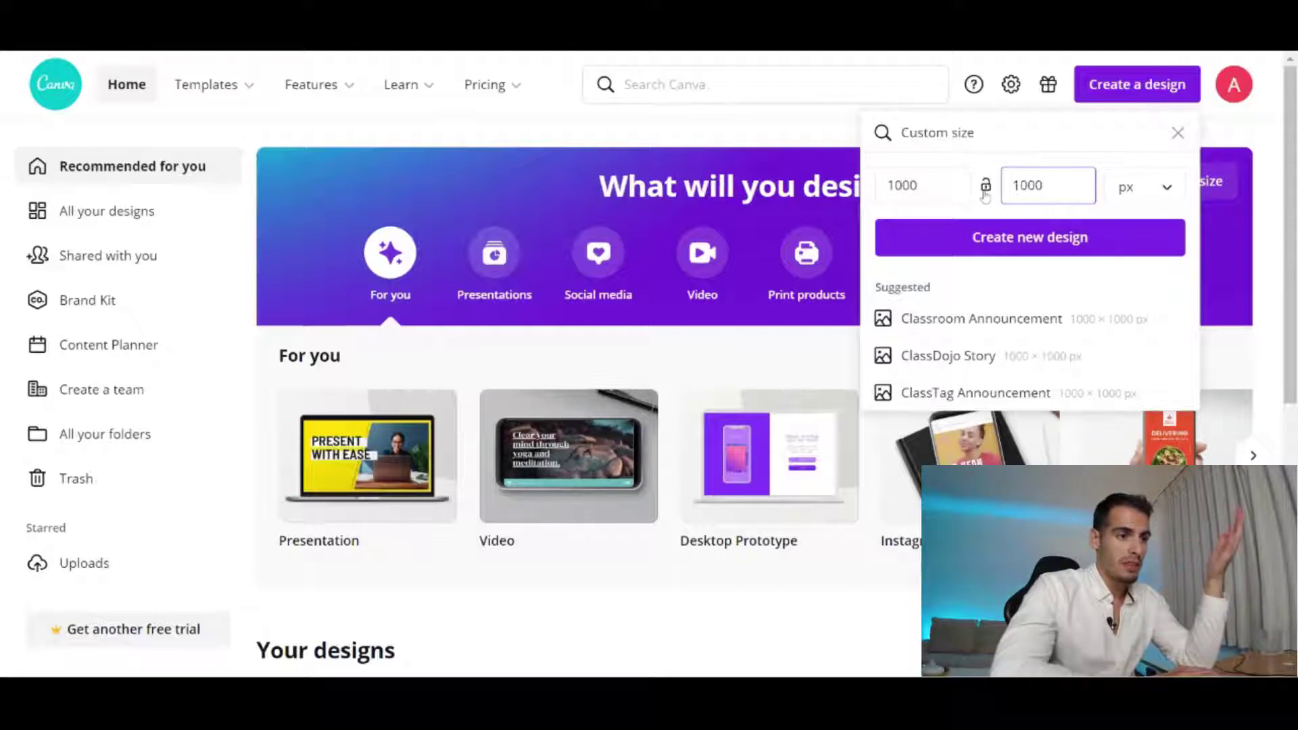
{"action": "key", "text": "shift+Tab"}
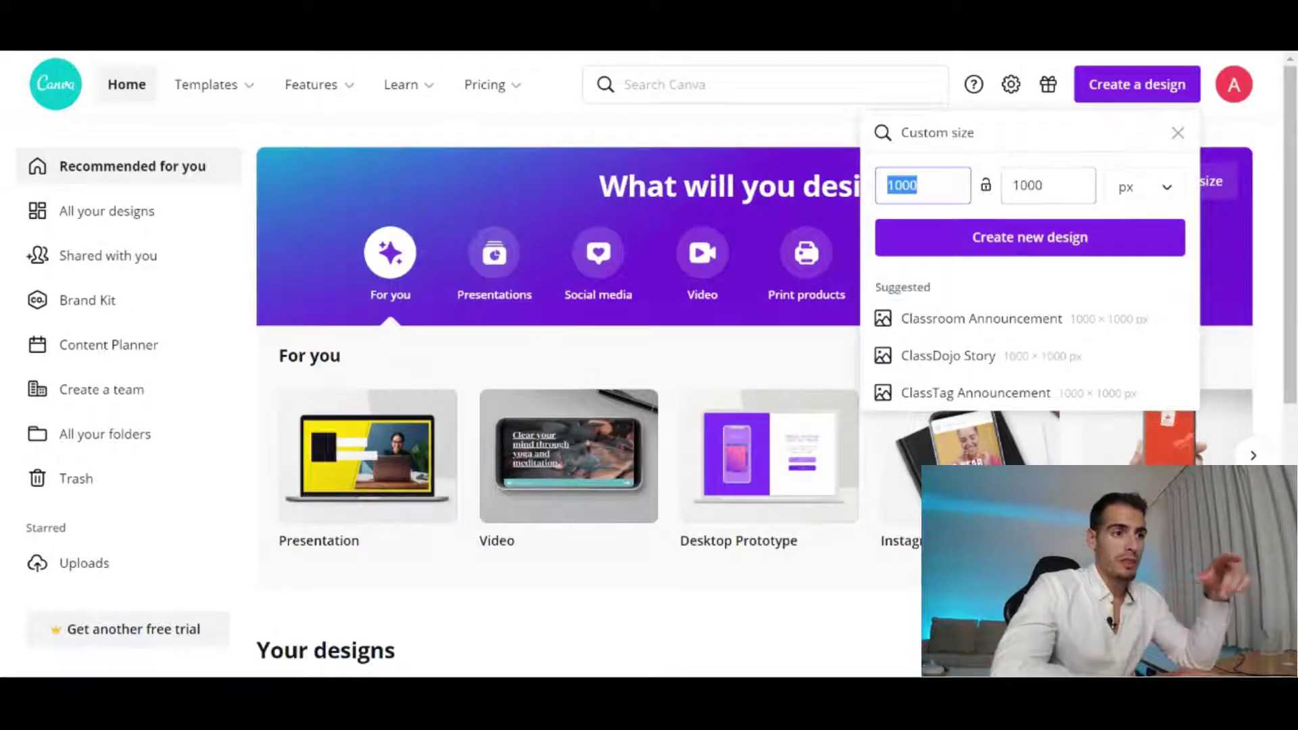
{"action": "left_click", "coordinate": [954, 245]}
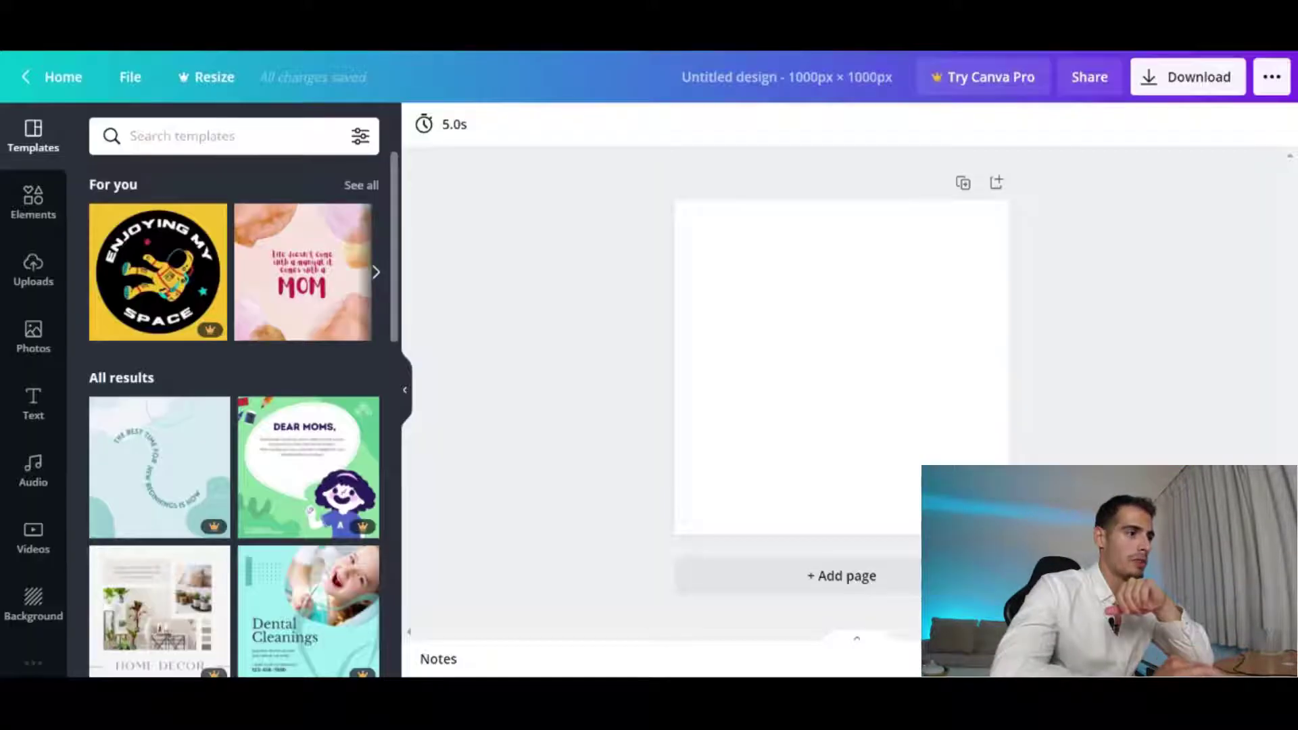
Try black and red as solid background colors for the page
{"action": "left_click", "coordinate": [783, 298]}
{"action": "left_click", "coordinate": [424, 125]}
{"action": "left_click", "coordinate": [109, 317]}
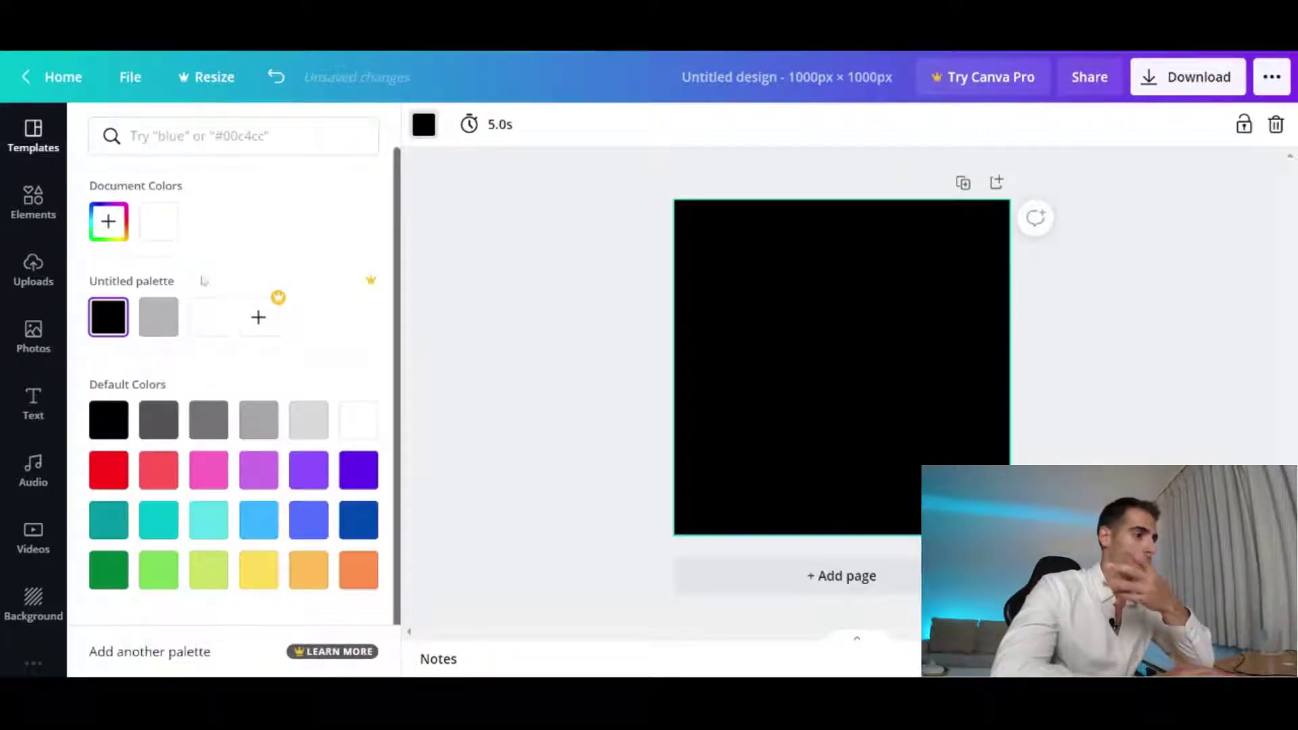
{"action": "left_click", "coordinate": [119, 471]}
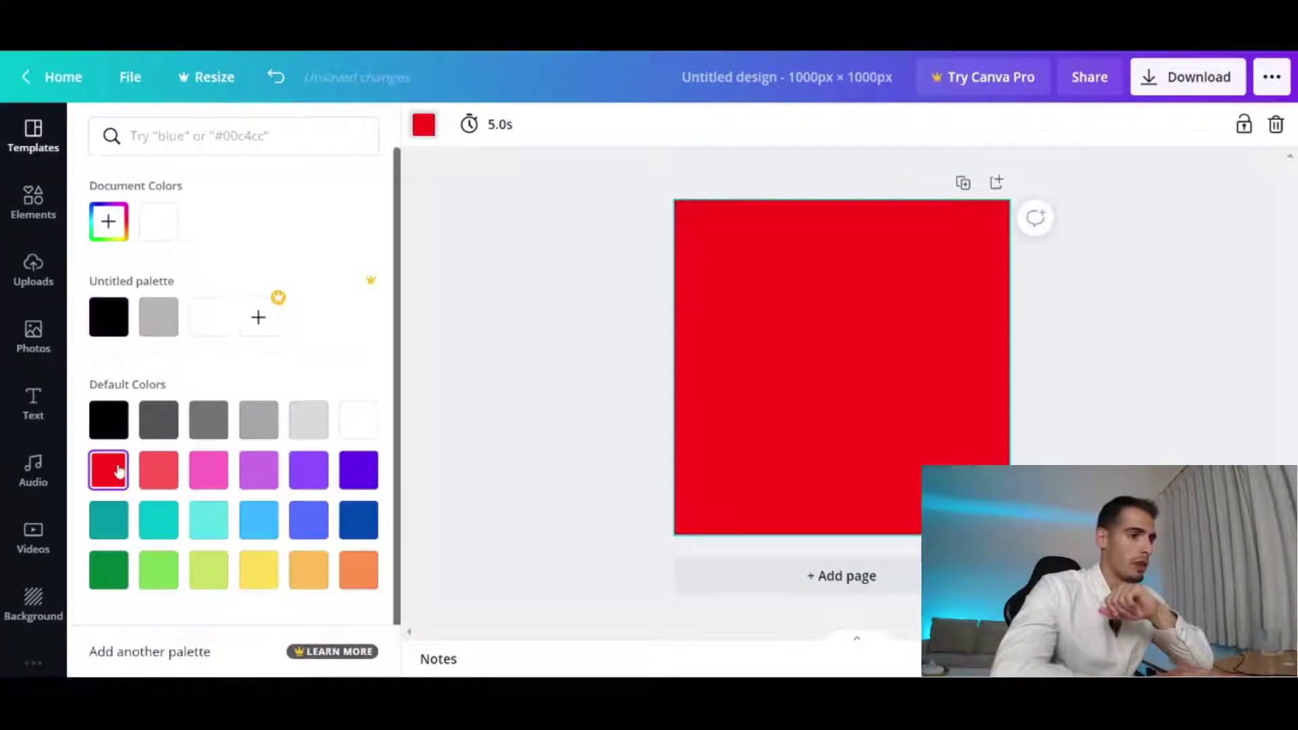
Try the recently used gold textured image as the page background
{"action": "left_click", "coordinate": [37, 598]}
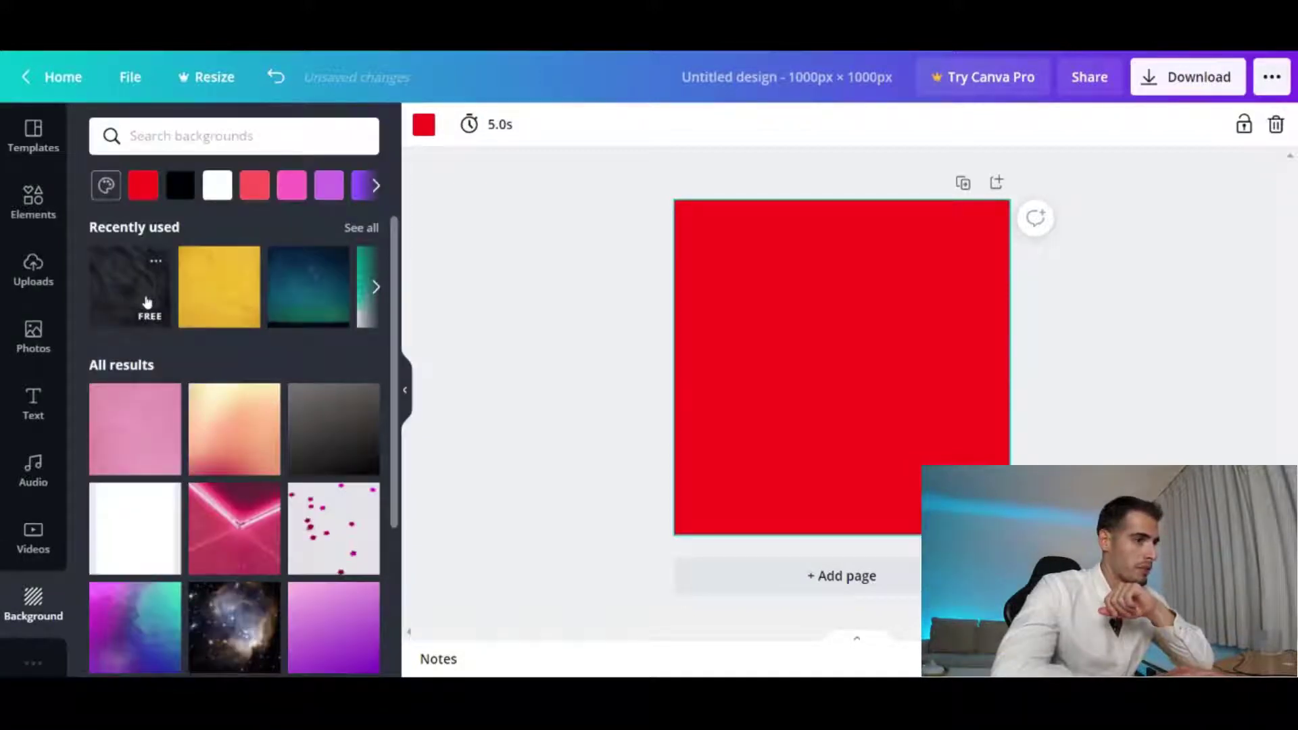
{"action": "left_click", "coordinate": [147, 302]}
{"action": "left_click", "coordinate": [217, 293]}
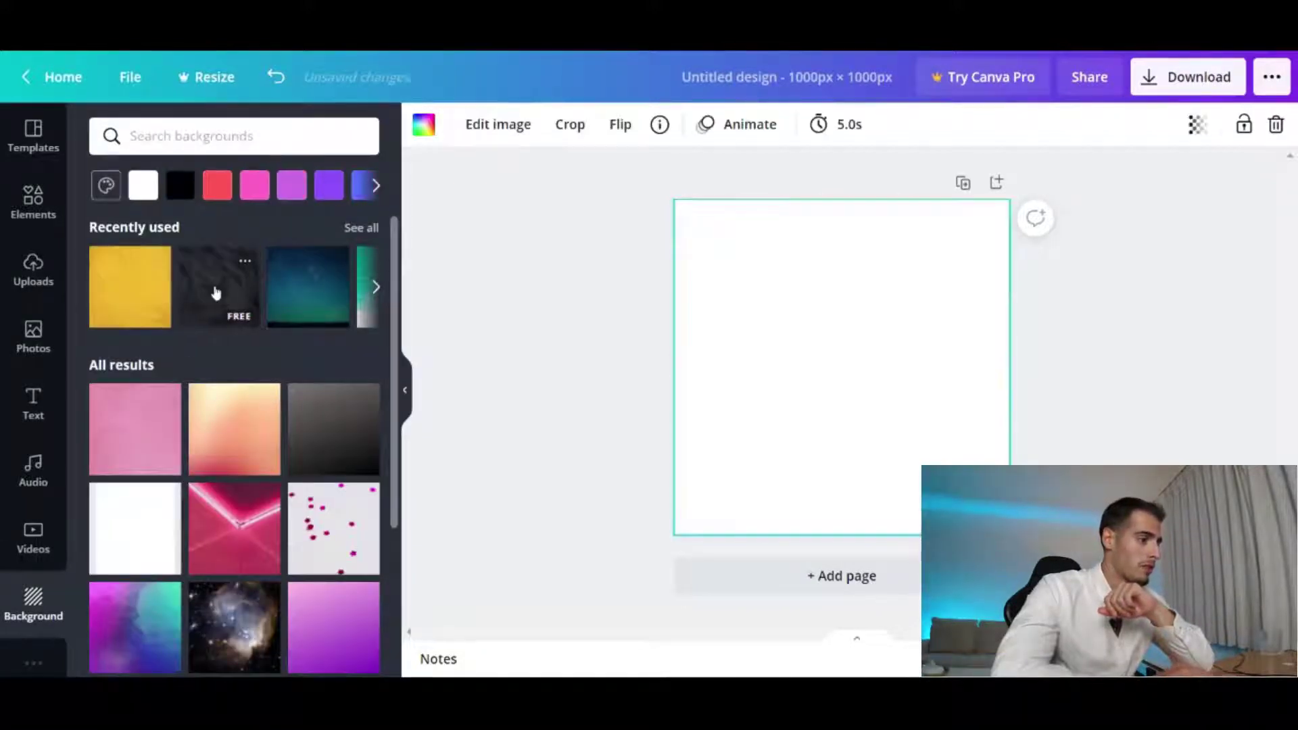
Look through the background library and apply the recently used dark black textured background to the page
{"action": "scroll", "coordinate": [252, 394], "scroll_direction": "down", "scroll_amount": 6}
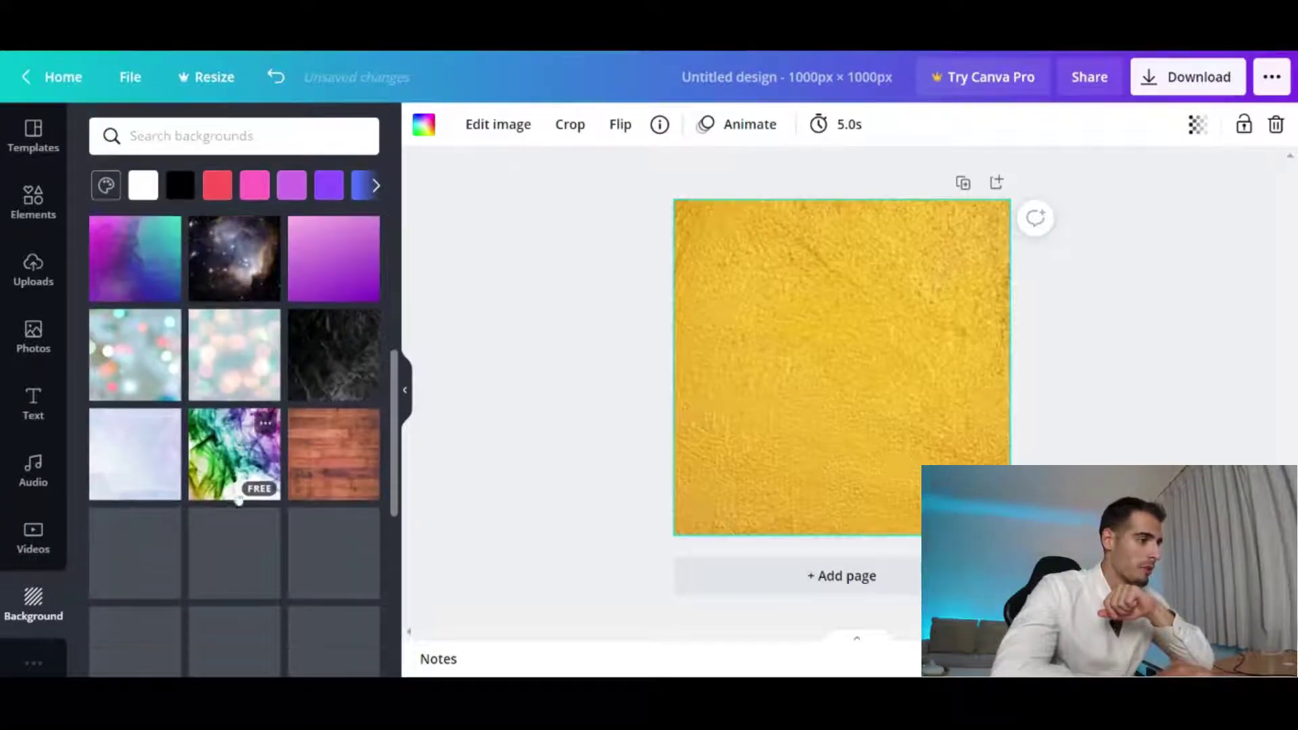
{"action": "scroll", "coordinate": [234, 447], "scroll_direction": "down", "scroll_amount": 5}
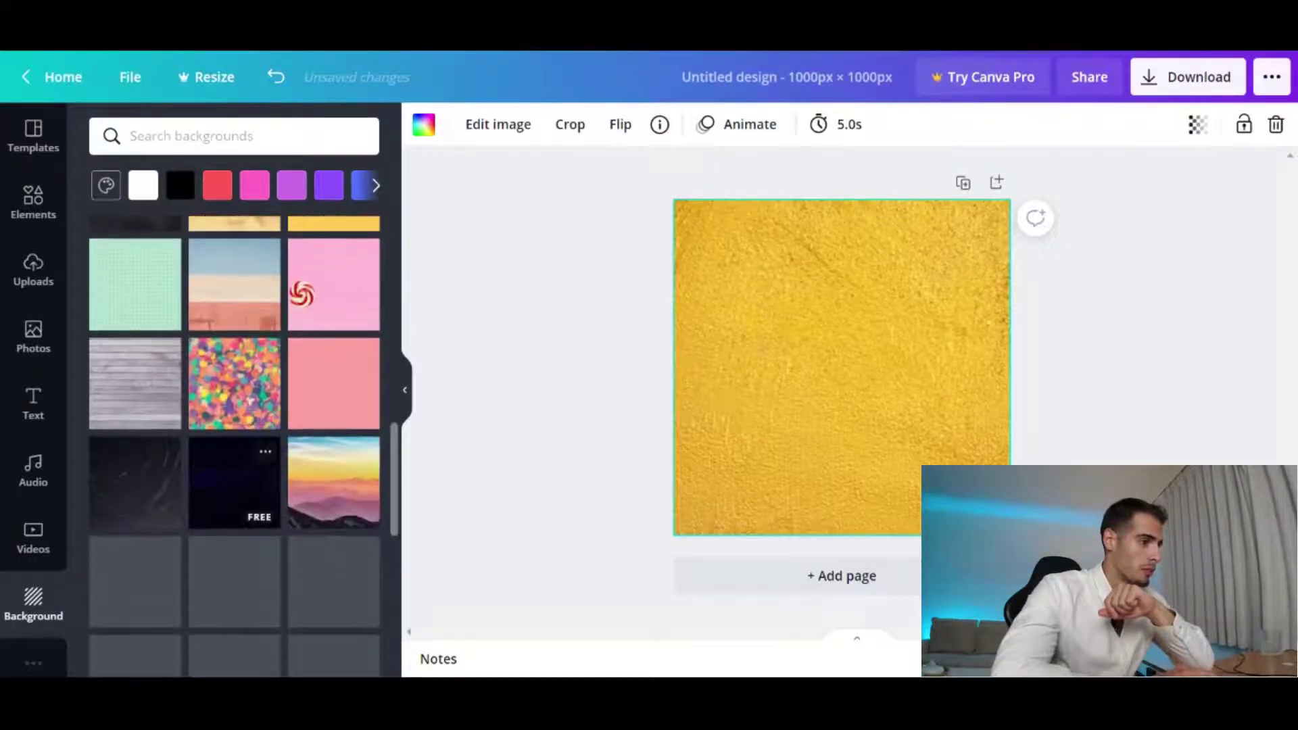
{"action": "scroll", "coordinate": [234, 446], "scroll_direction": "down", "scroll_amount": 1}
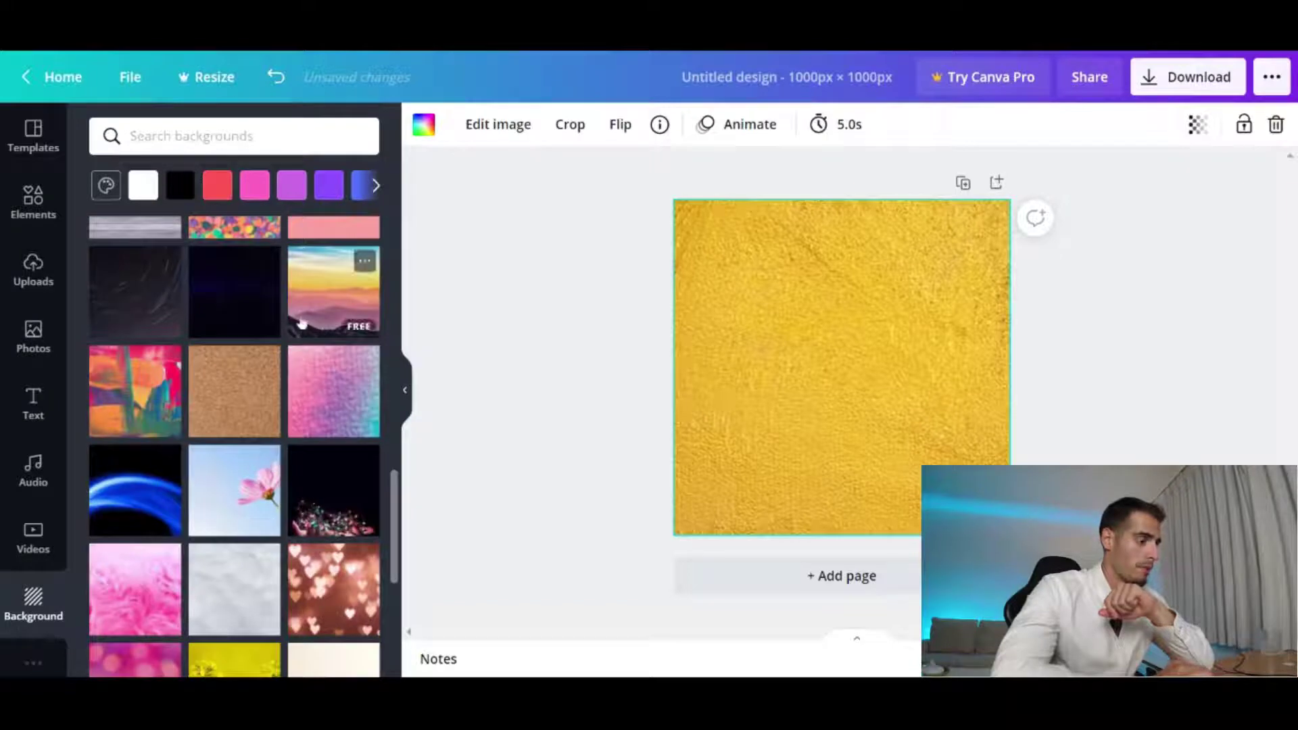
{"action": "scroll", "coordinate": [233, 391], "scroll_direction": "down", "scroll_amount": 10}
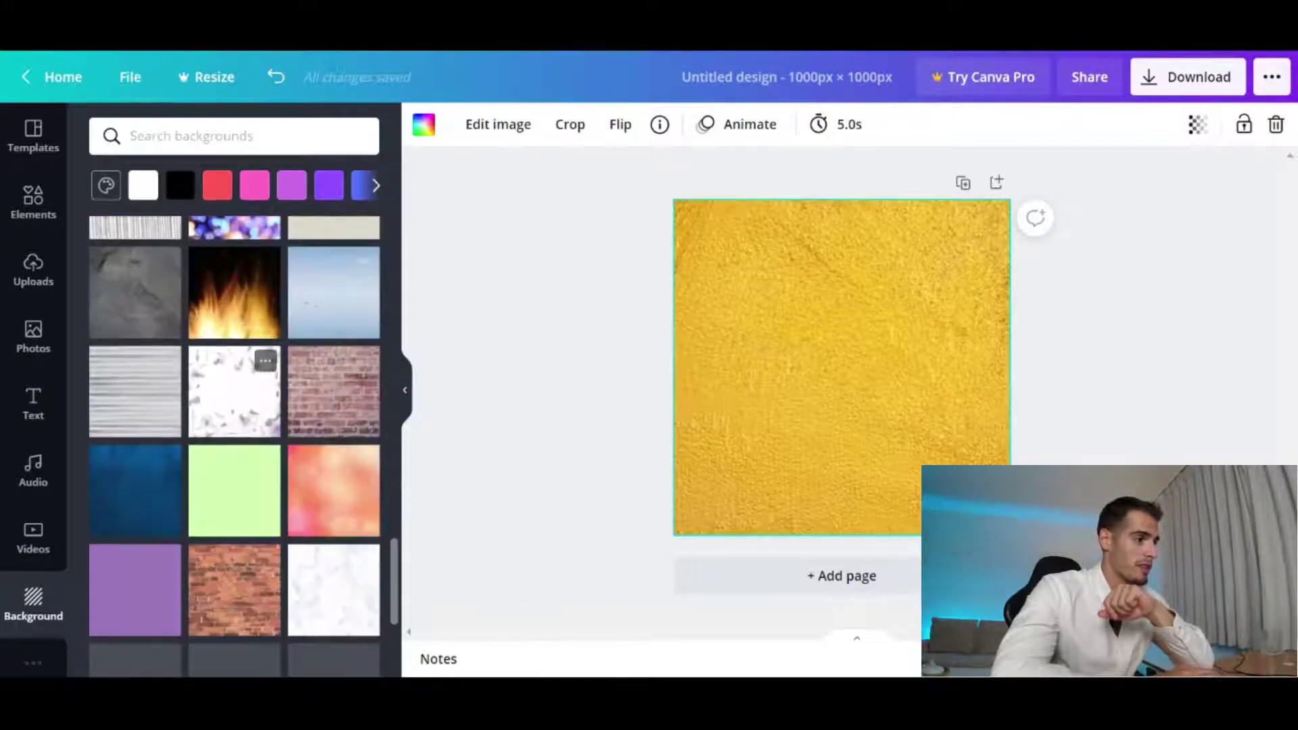
{"action": "scroll", "coordinate": [165, 444], "scroll_direction": "down", "scroll_amount": 10}
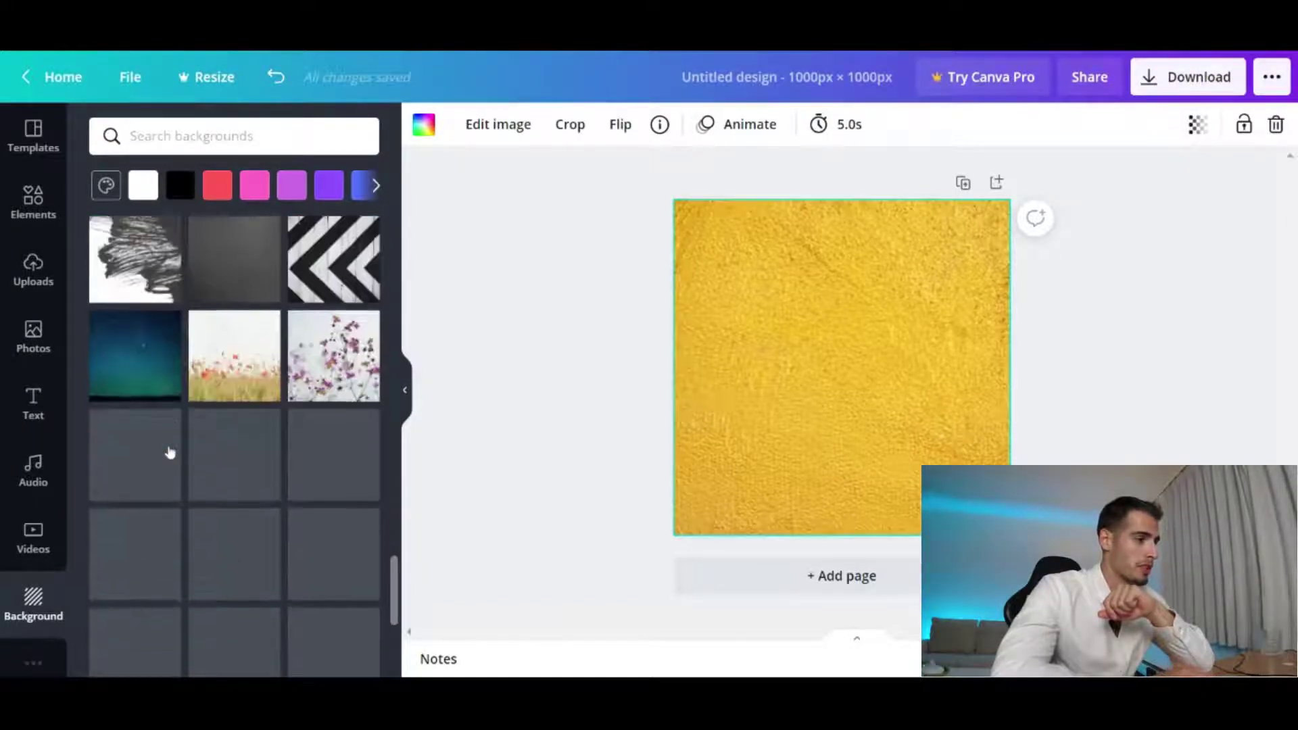
{"action": "scroll", "coordinate": [255, 382], "scroll_direction": "up", "scroll_amount": 20}
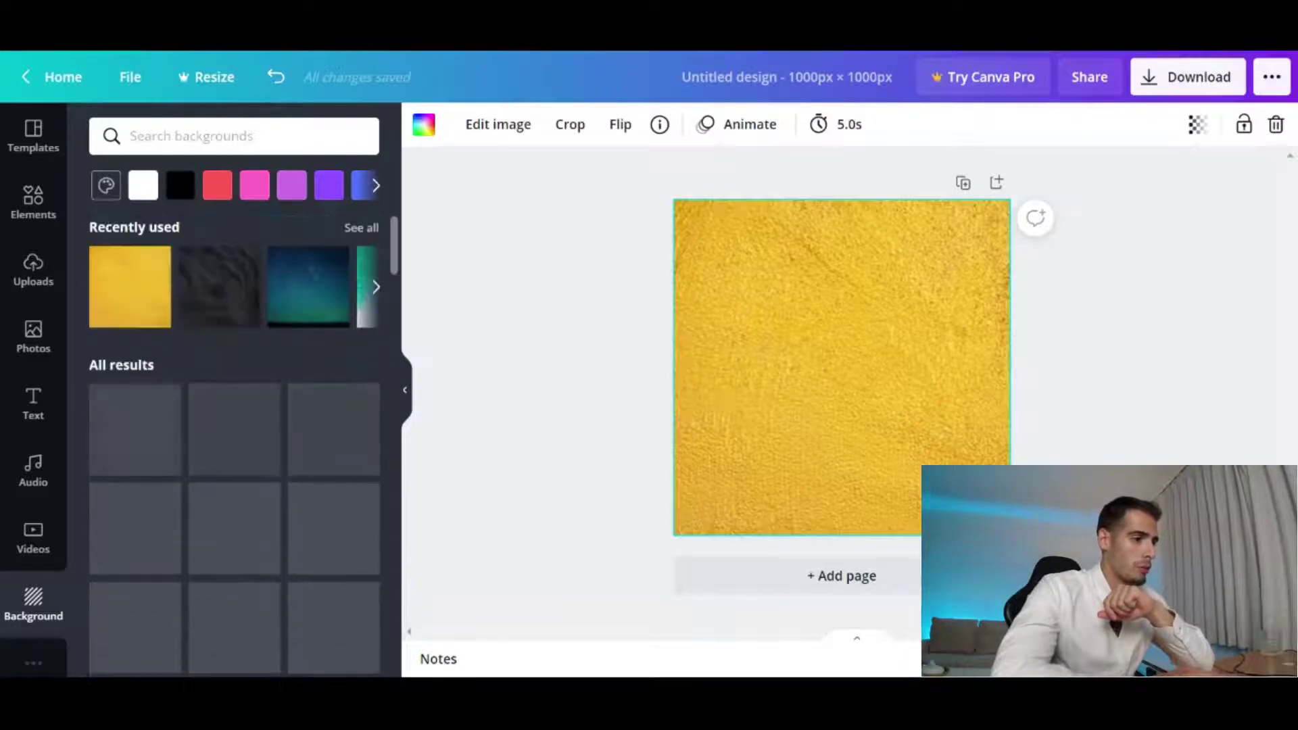
{"action": "left_click", "coordinate": [204, 288]}
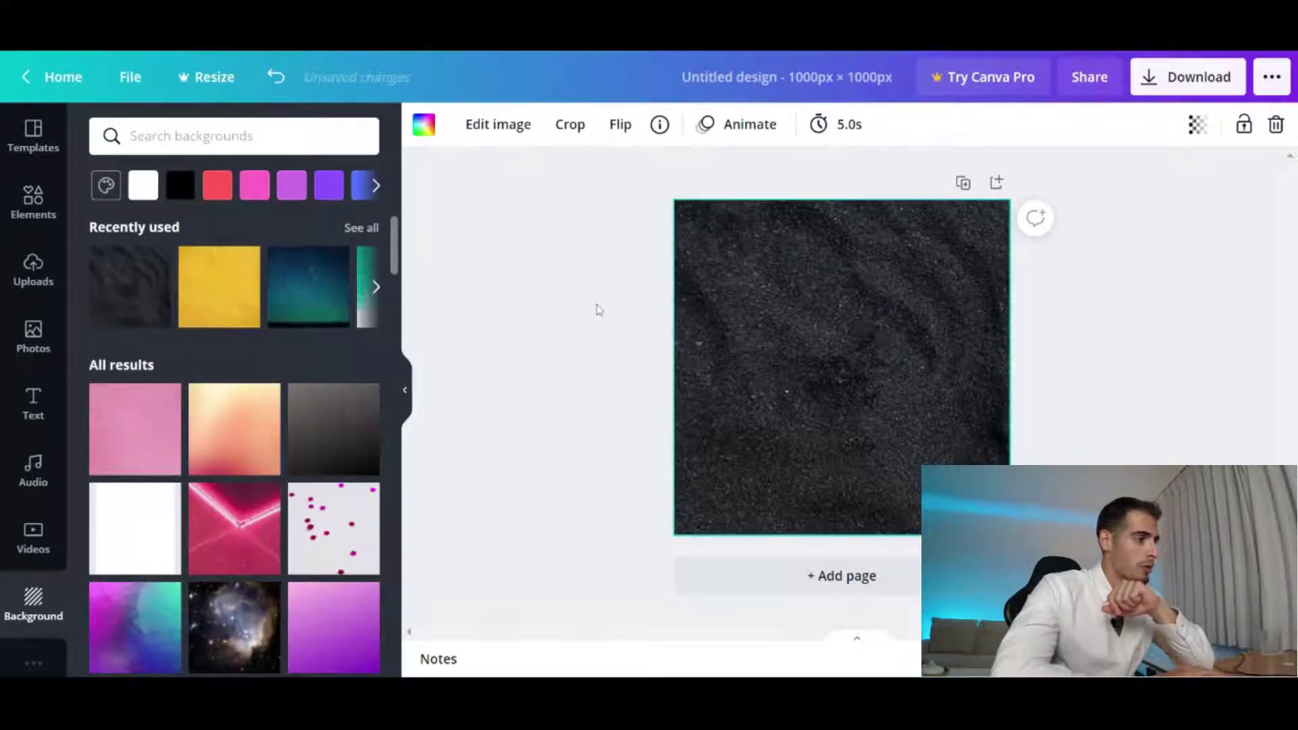
{"action": "left_click", "coordinate": [598, 310]}
Add a hollow square outline from the Lines & Shapes collection to the upper-left part of the page
{"action": "left_click", "coordinate": [31, 203]}
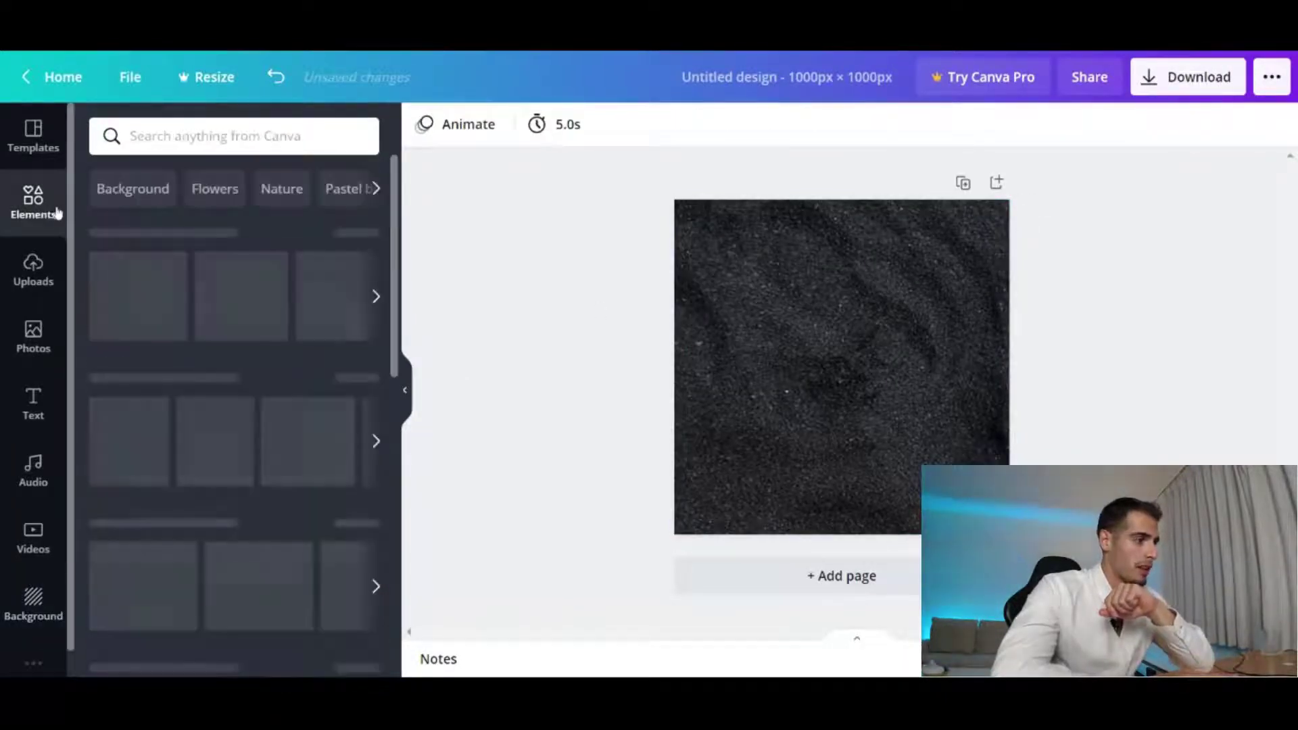
{"action": "left_click", "coordinate": [362, 363]}
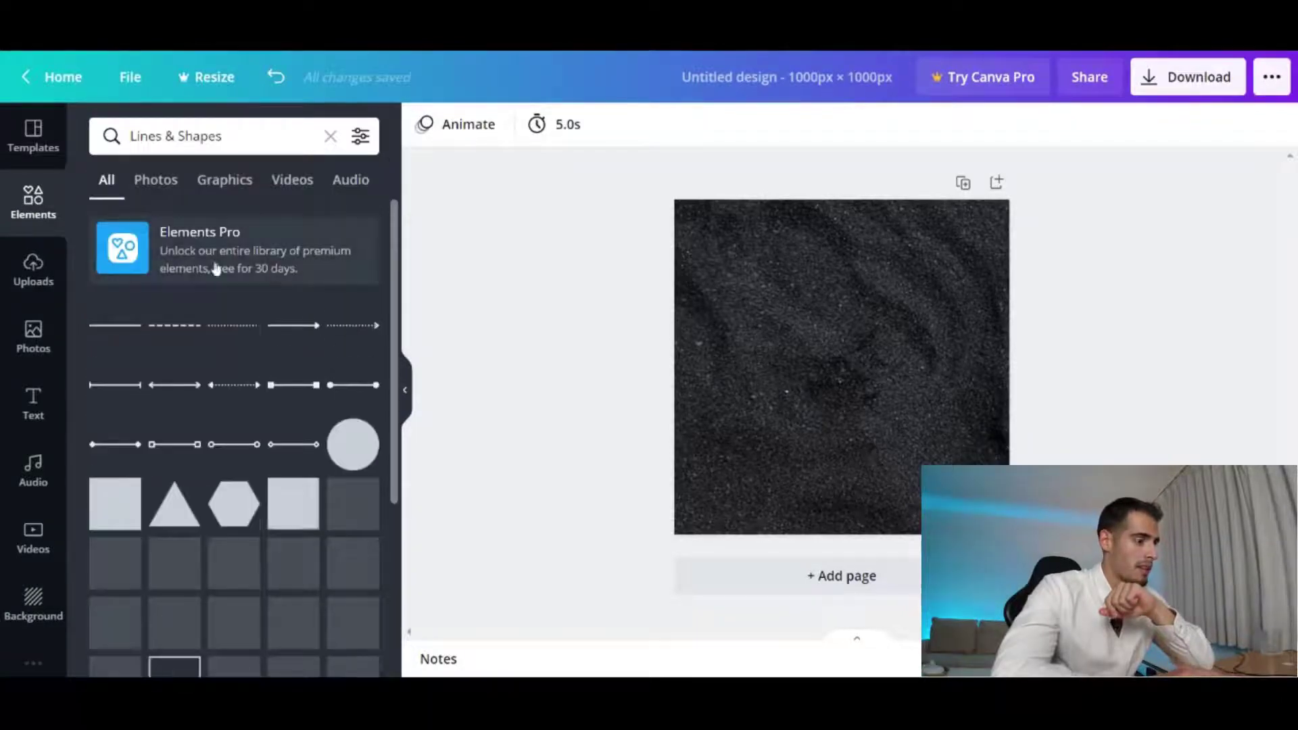
{"action": "scroll", "coordinate": [222, 497], "scroll_direction": "down", "scroll_amount": 1}
{"action": "scroll", "coordinate": [221, 497], "scroll_direction": "down", "scroll_amount": 2}
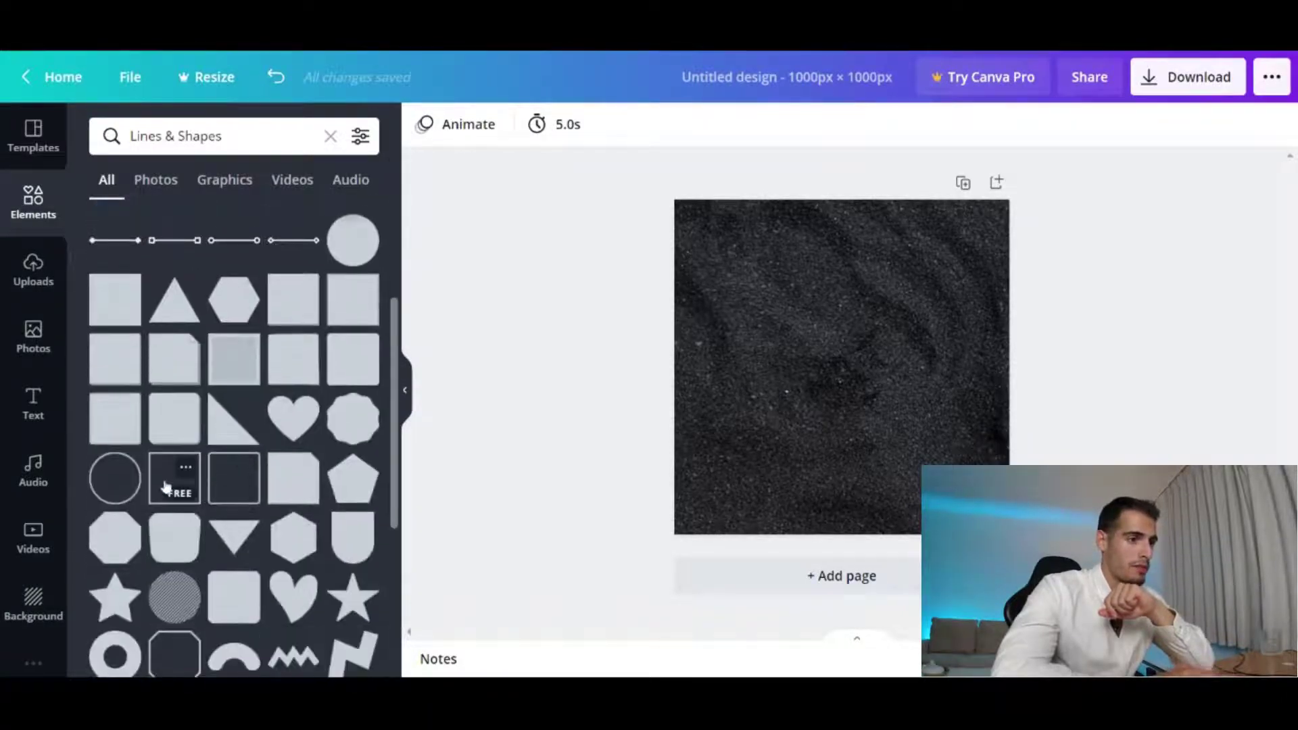
{"action": "left_click_drag", "start_coordinate": [166, 487], "coordinate": [739, 275]}
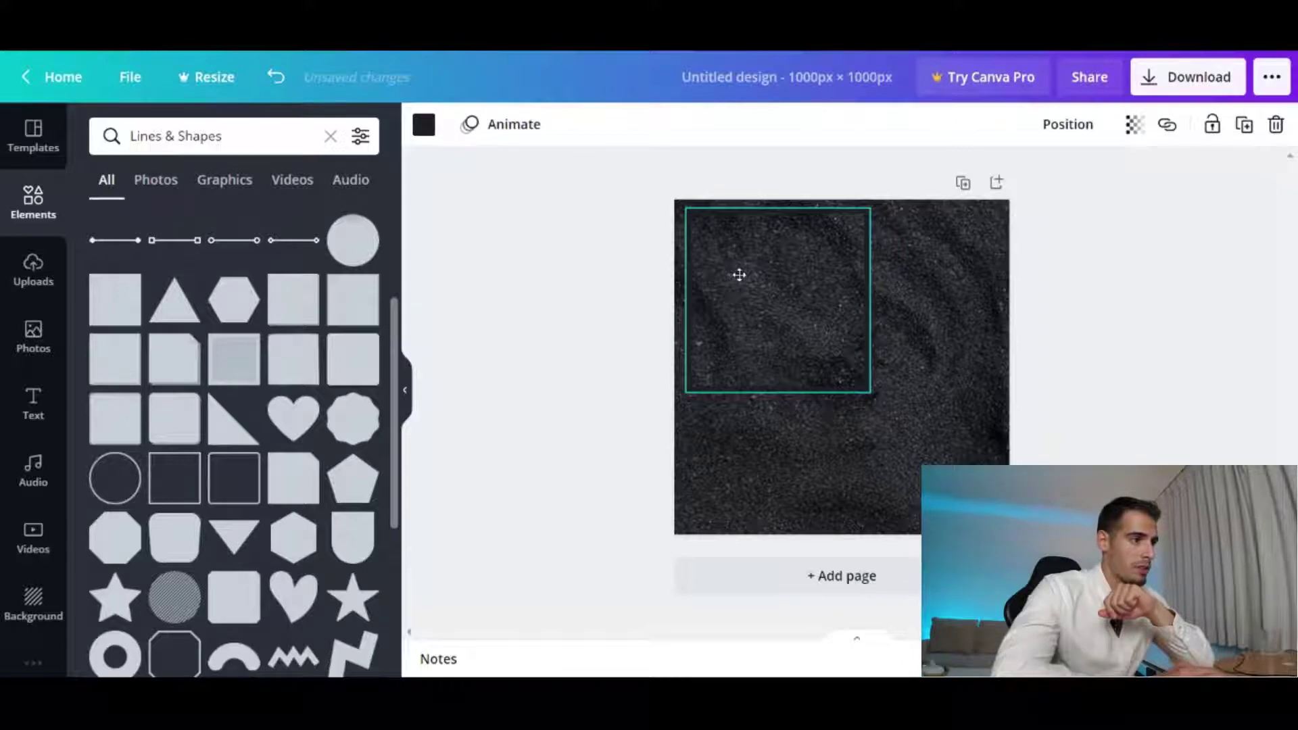
Color the square outline white and stretch it into a frame just inside the page edges
{"action": "left_click", "coordinate": [422, 125]}
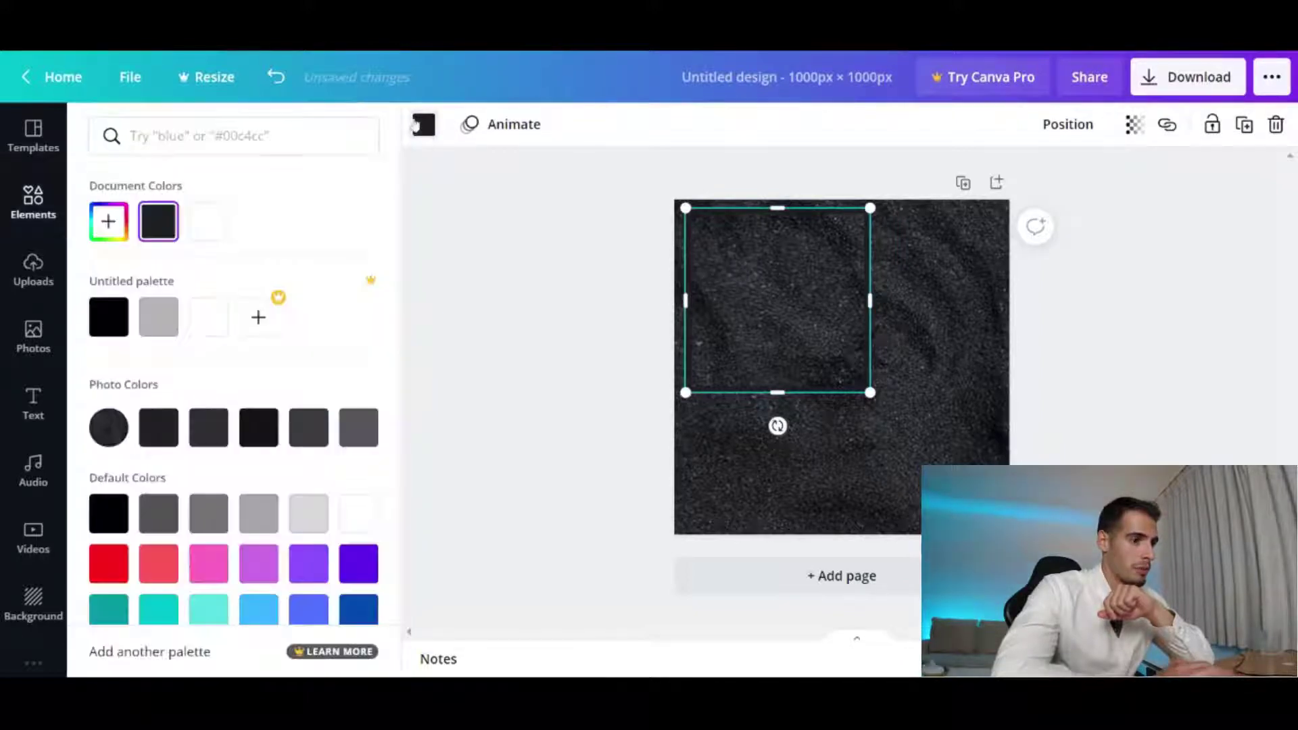
{"action": "left_click", "coordinate": [214, 223]}
{"action": "left_click_drag", "start_coordinate": [870, 301], "coordinate": [999, 284]}
{"action": "left_click_drag", "start_coordinate": [850, 349], "coordinate": [842, 519]}
{"action": "left_click", "coordinate": [589, 408]}
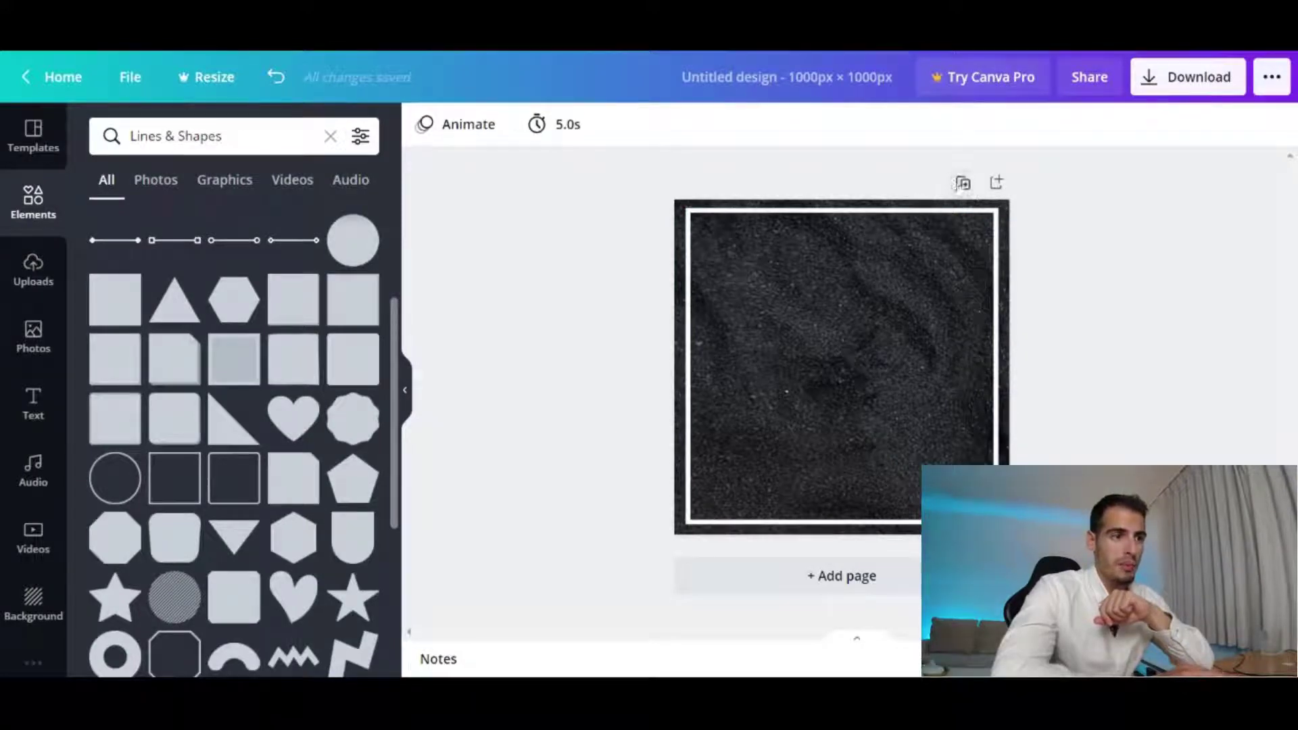
Duplicate the framed page as a second page and return to page 1
{"action": "left_click", "coordinate": [966, 187]}
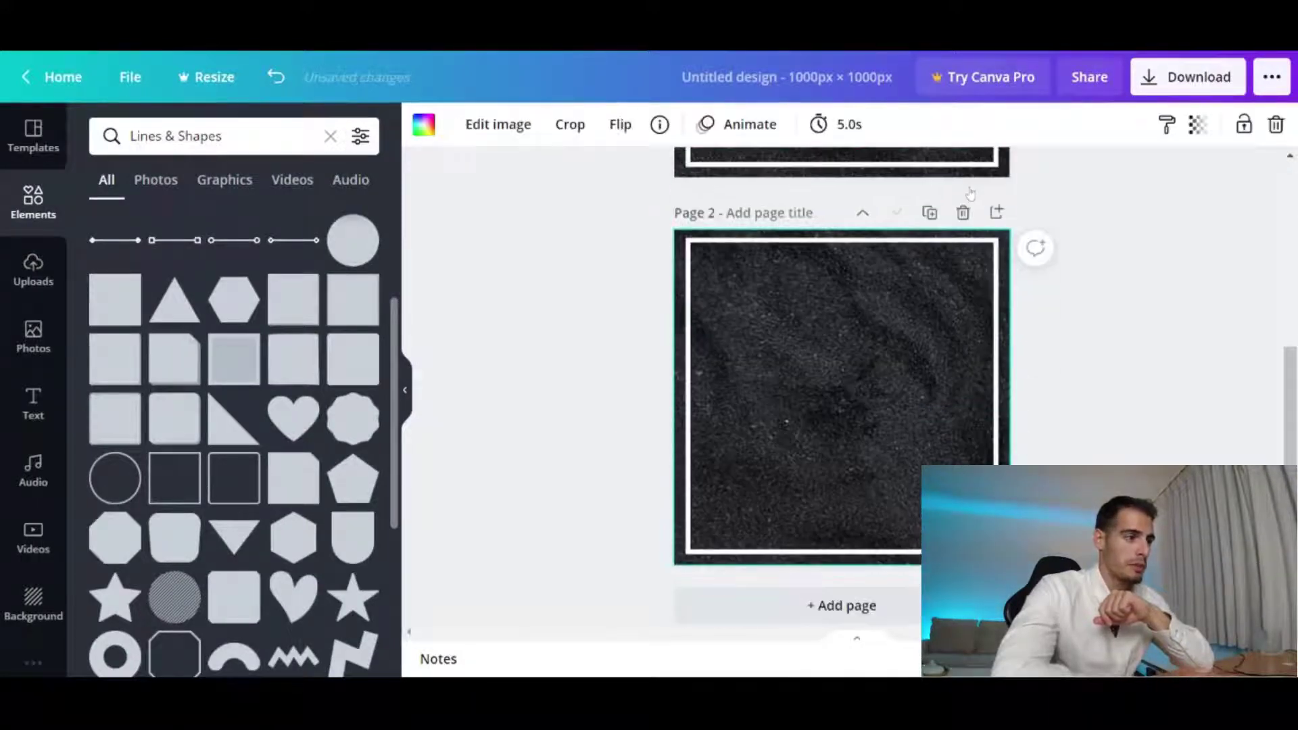
{"action": "scroll", "coordinate": [571, 336], "scroll_direction": "up", "scroll_amount": 5}
{"action": "left_click", "coordinate": [571, 336]}
{"action": "scroll", "coordinate": [571, 336], "scroll_direction": "up", "scroll_amount": 1}
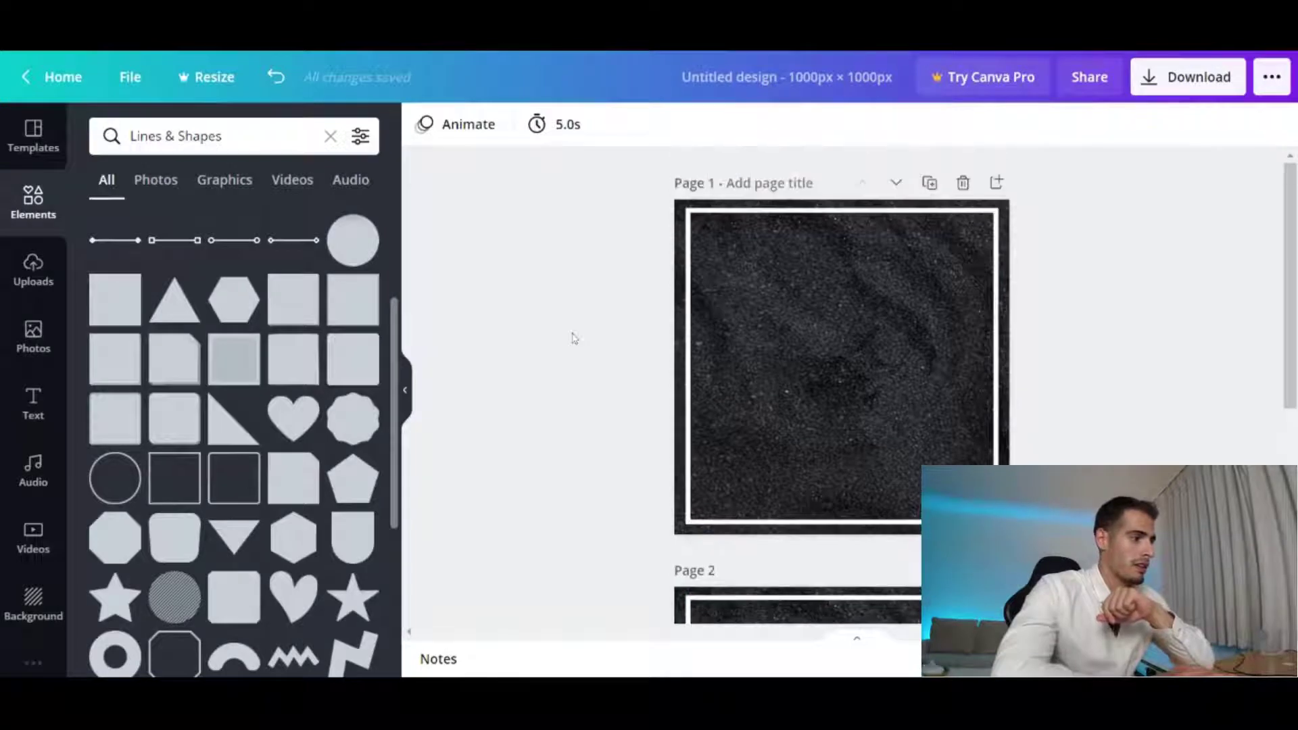
Browse the ready-made font combinations in the text library for a suitable text style
{"action": "left_click", "coordinate": [33, 432]}
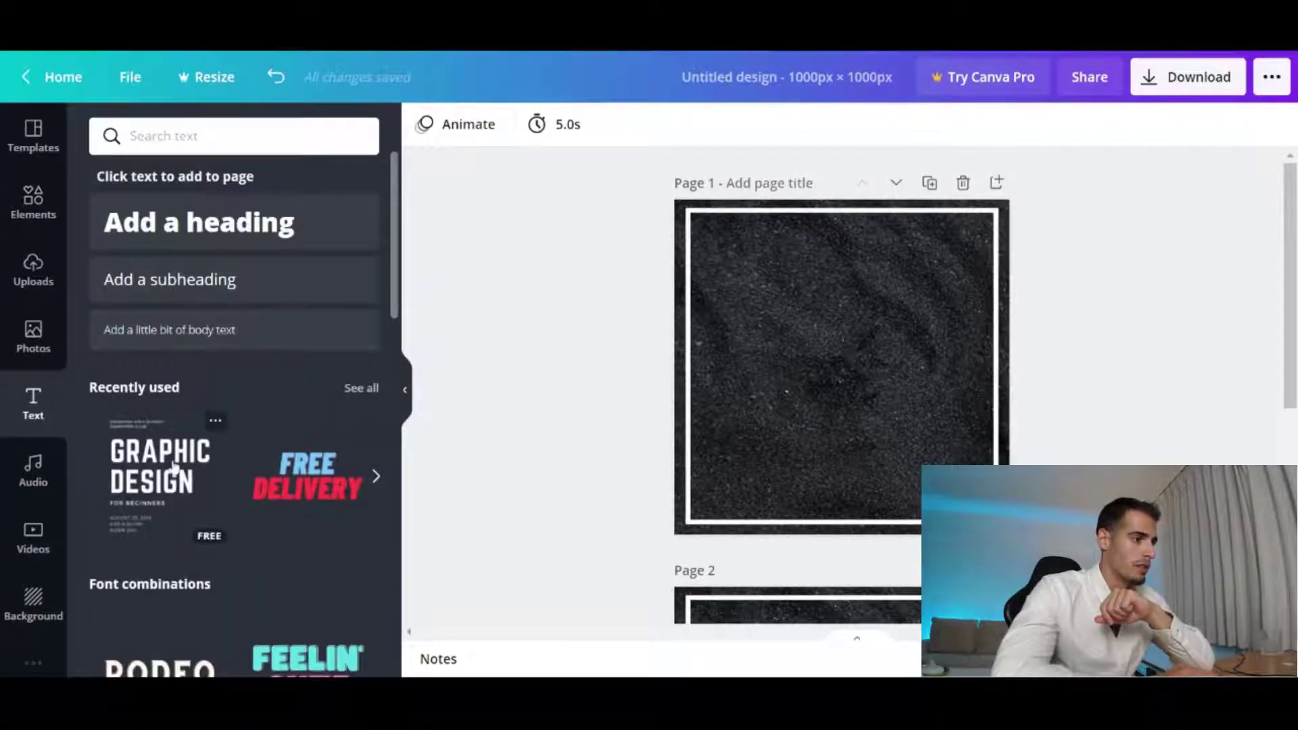
{"action": "scroll", "coordinate": [174, 467], "scroll_direction": "down", "scroll_amount": 2}
{"action": "scroll", "coordinate": [174, 466], "scroll_direction": "down", "scroll_amount": 4}
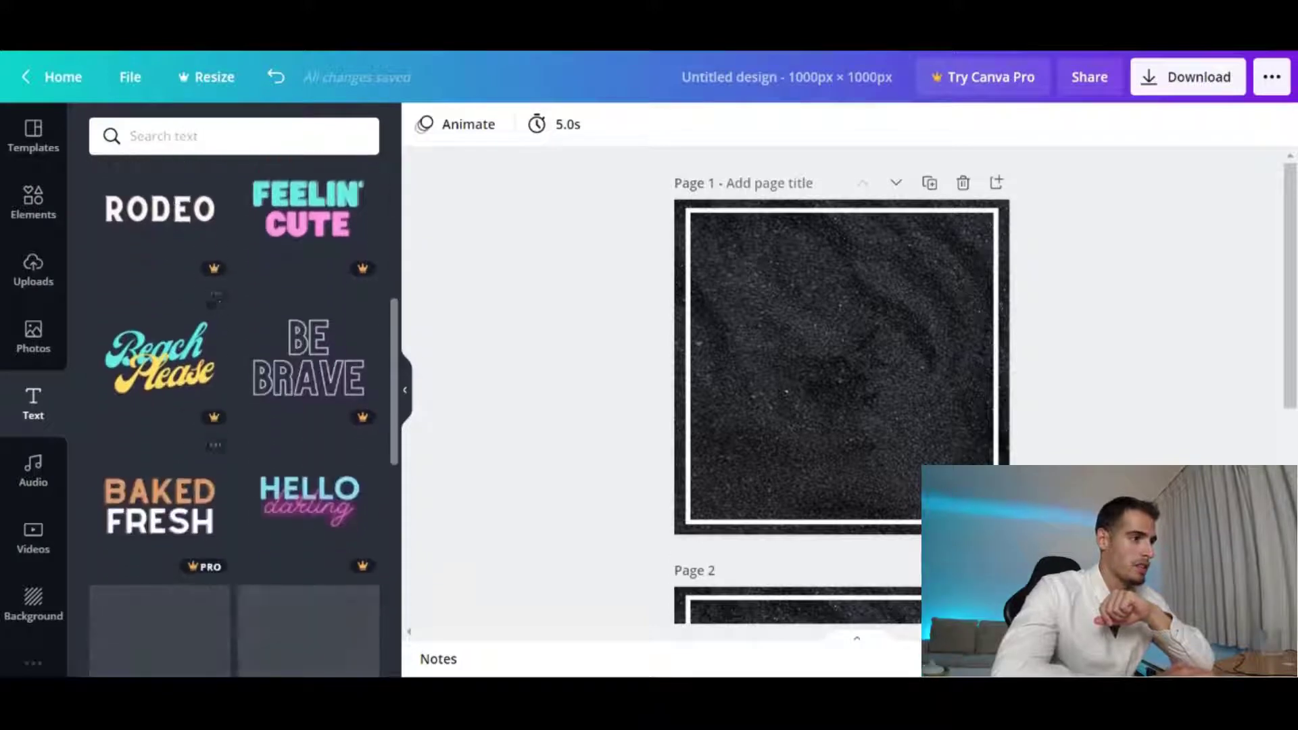
{"action": "scroll", "coordinate": [234, 415], "scroll_direction": "down", "scroll_amount": 3}
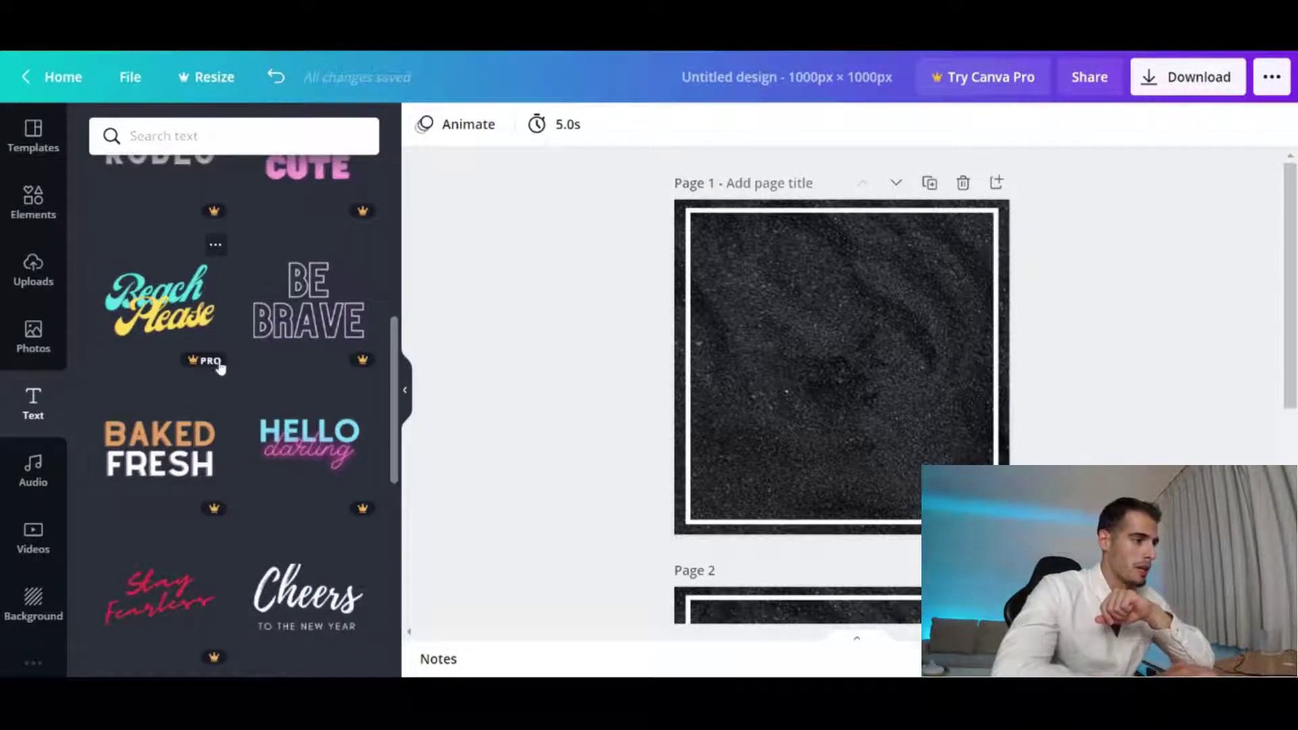
{"action": "scroll", "coordinate": [238, 429], "scroll_direction": "down", "scroll_amount": 5}
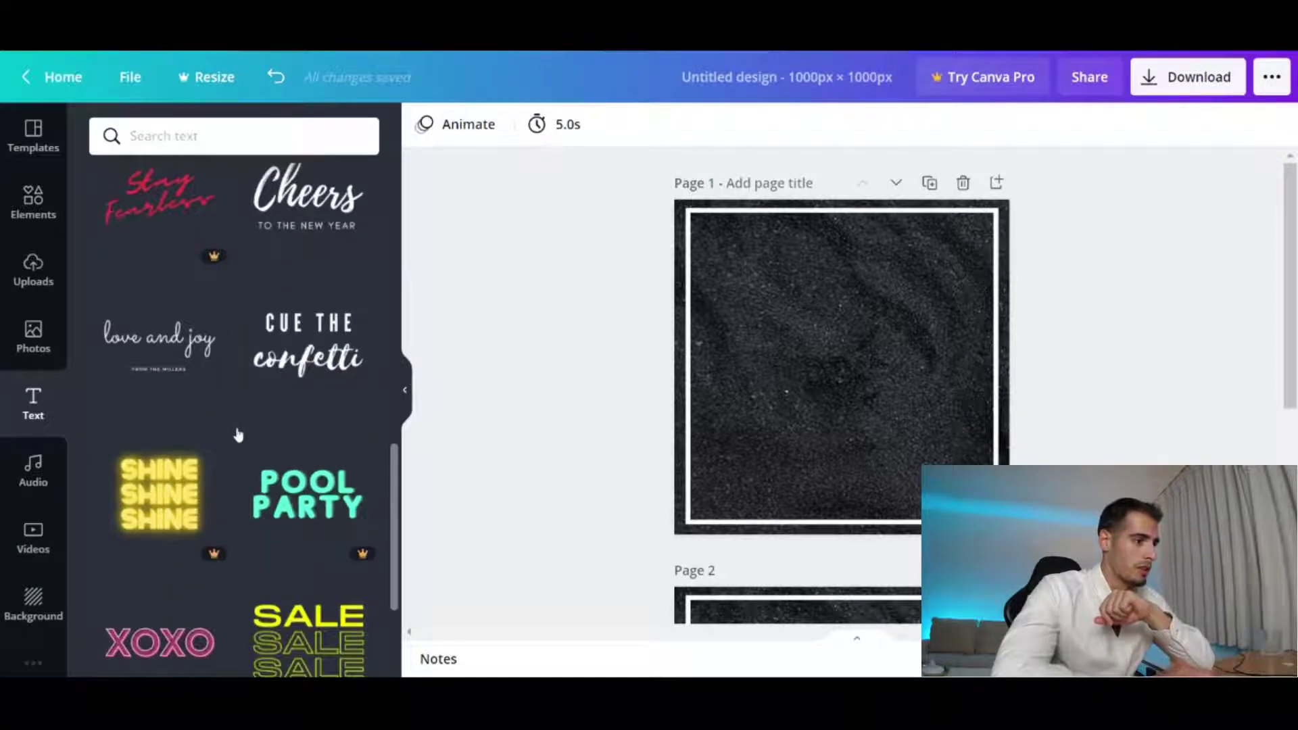
{"action": "scroll", "coordinate": [226, 379], "scroll_direction": "down", "scroll_amount": 1}
{"action": "scroll", "coordinate": [298, 416], "scroll_direction": "down", "scroll_amount": 5}
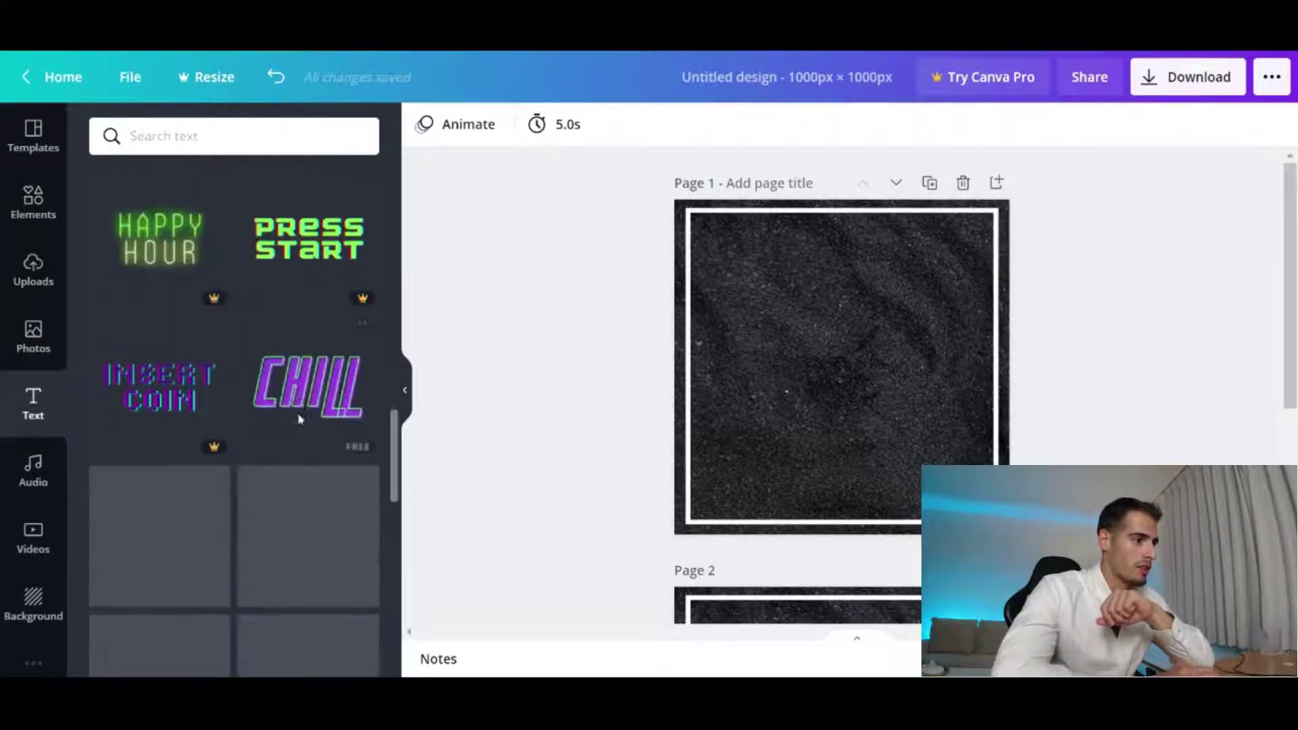
{"action": "scroll", "coordinate": [300, 418], "scroll_direction": "down", "scroll_amount": 3}
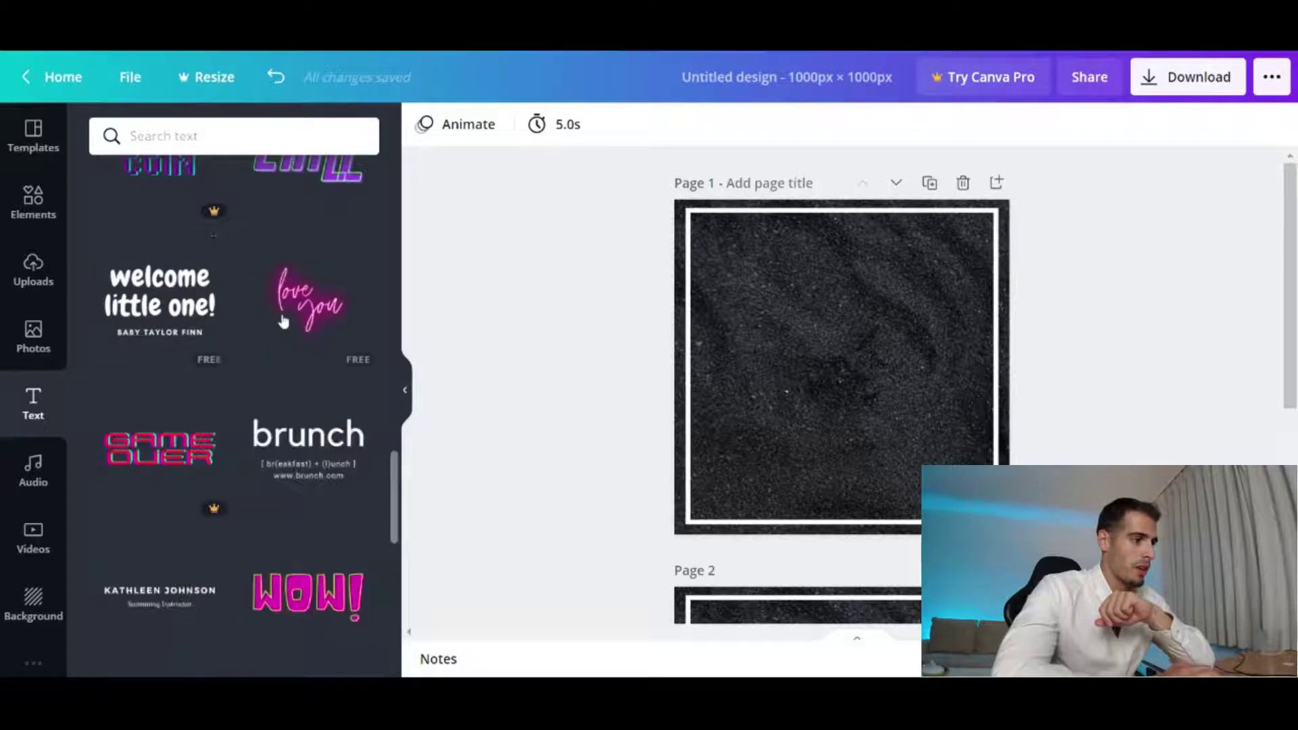
{"action": "scroll", "coordinate": [302, 356], "scroll_direction": "down", "scroll_amount": 4}
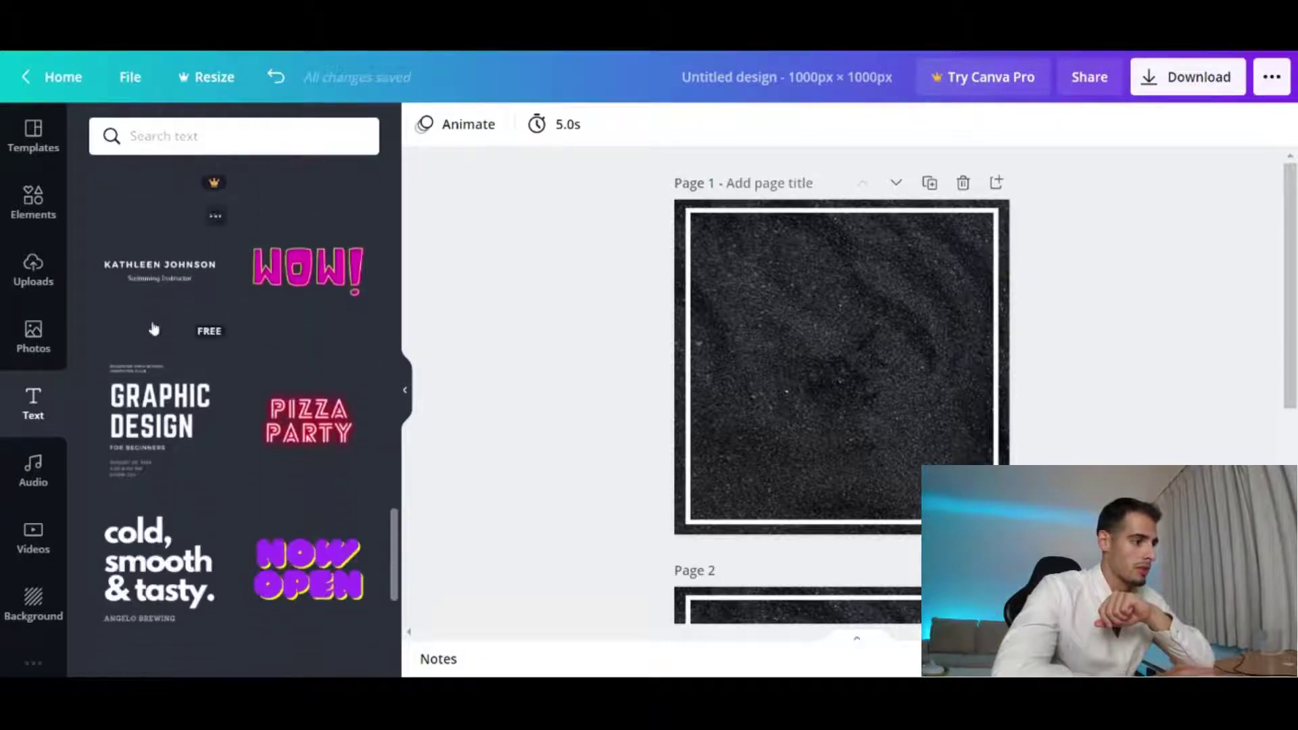
{"action": "scroll", "coordinate": [135, 531], "scroll_direction": "down", "scroll_amount": 1}
{"action": "scroll", "coordinate": [137, 534], "scroll_direction": "up", "scroll_amount": 15}
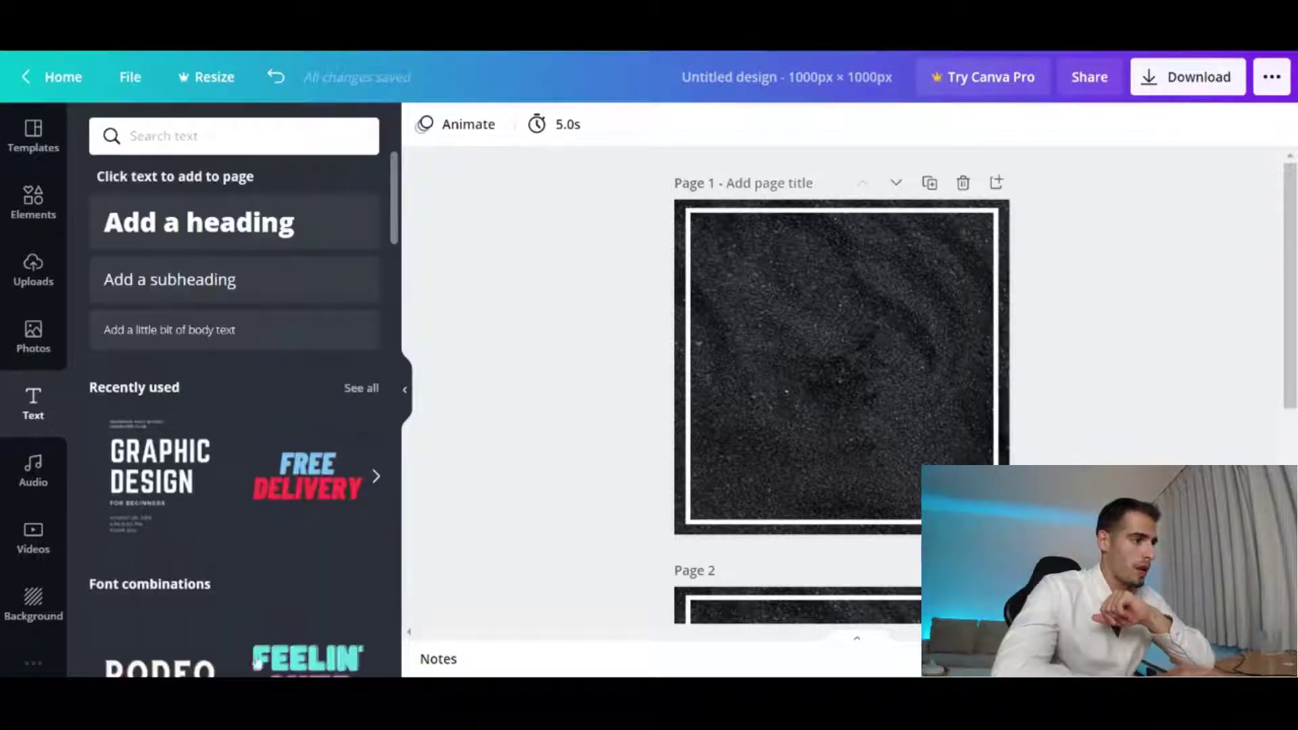
{"action": "scroll", "coordinate": [278, 496], "scroll_direction": "down", "scroll_amount": 3}
{"action": "scroll", "coordinate": [278, 495], "scroll_direction": "up", "scroll_amount": 3}
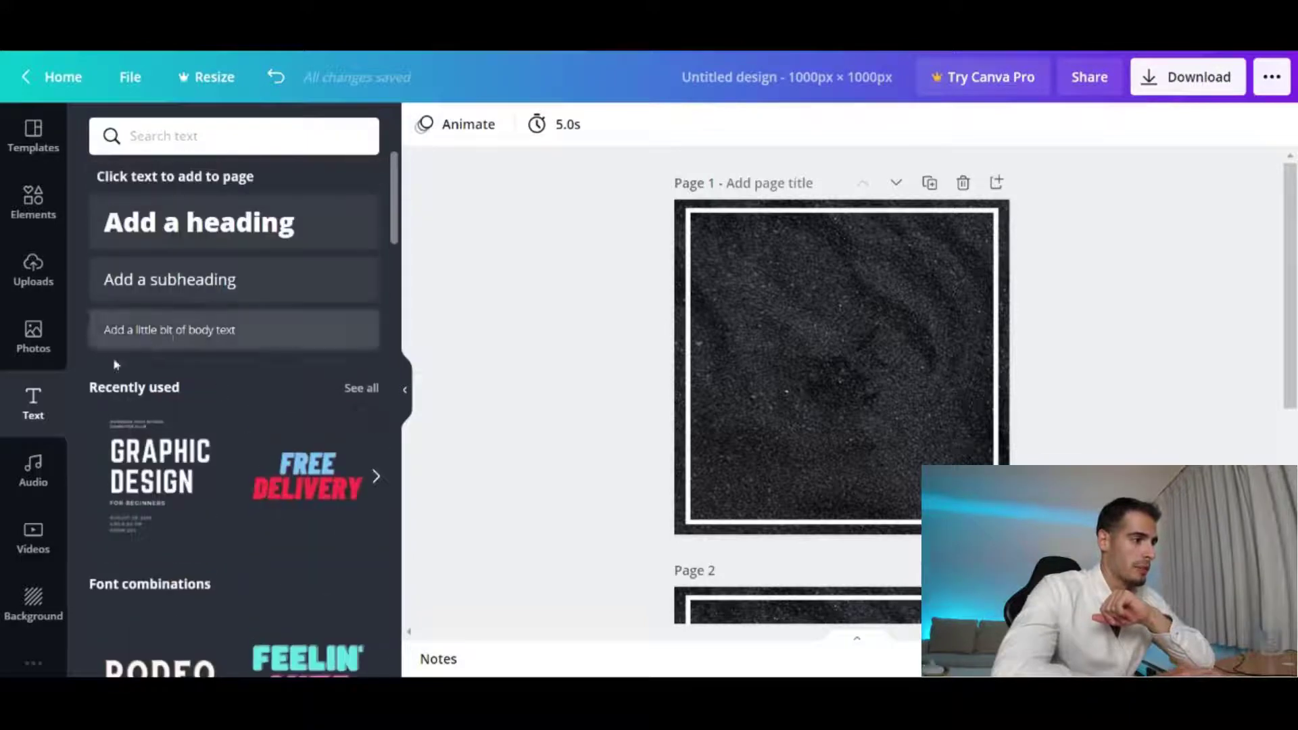
Add body text to page 1 with the lines "Thank you", "Ask for reviews", "Social media" and "email", and move it above the page center
{"action": "left_click", "coordinate": [137, 336]}
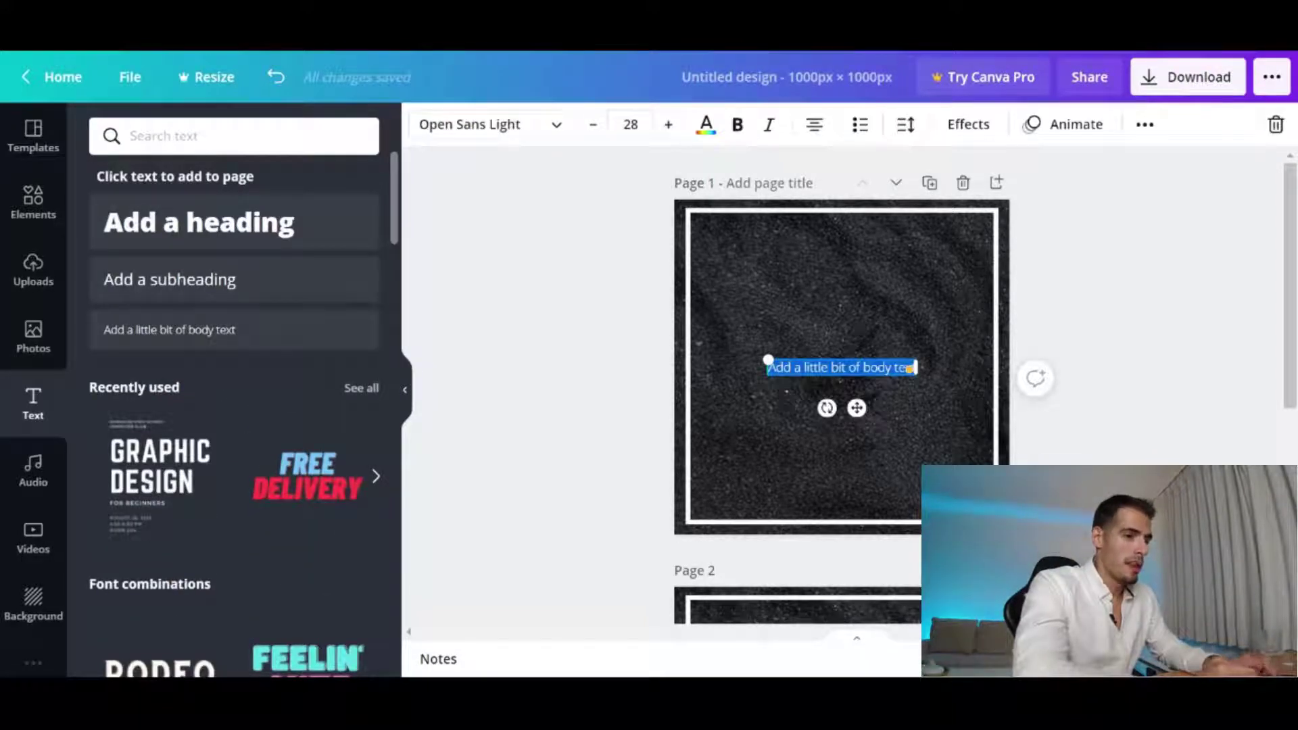
{"action": "type", "text": "Thank you"}
{"action": "key", "text": "Return"}
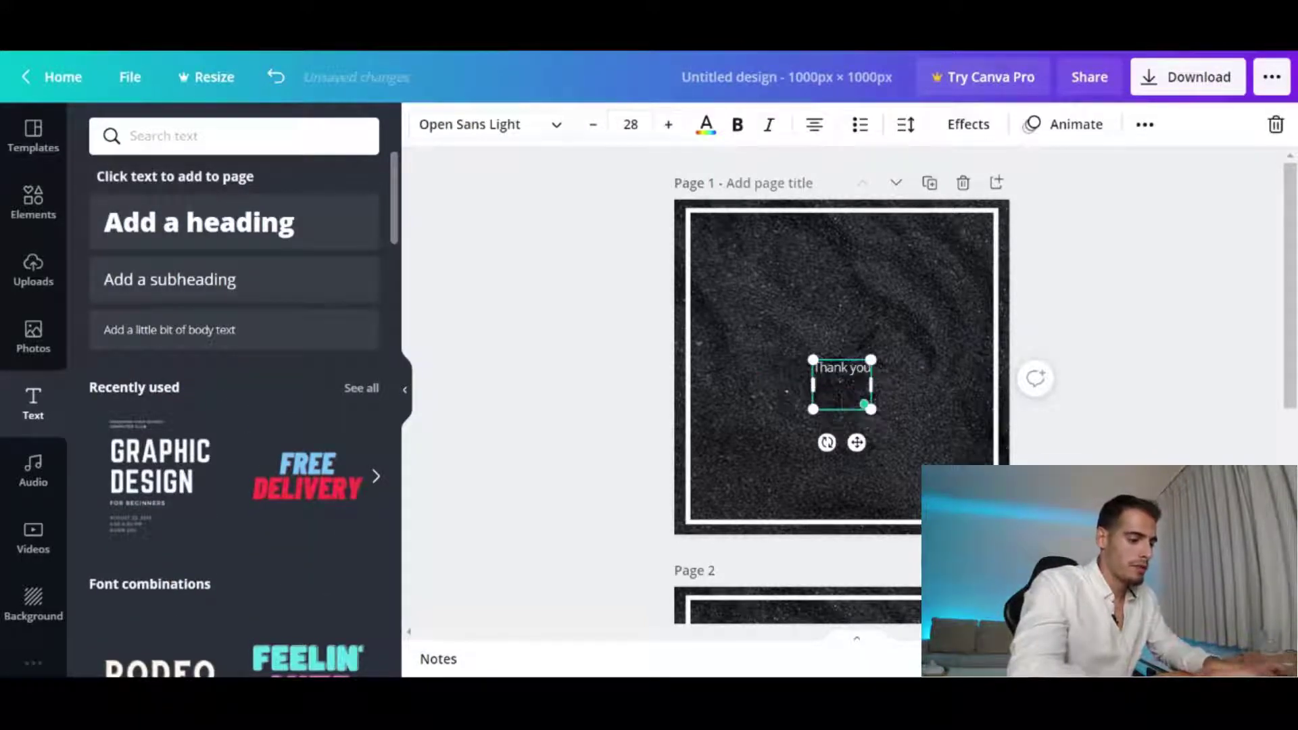
{"action": "key", "text": "Return"}
{"action": "type", "text": "Ask for reviews"}
{"action": "left_click_drag", "start_coordinate": [840, 354], "coordinate": [840, 293]}
{"action": "type", "text": "Social media"}
{"action": "key", "text": "Return"}
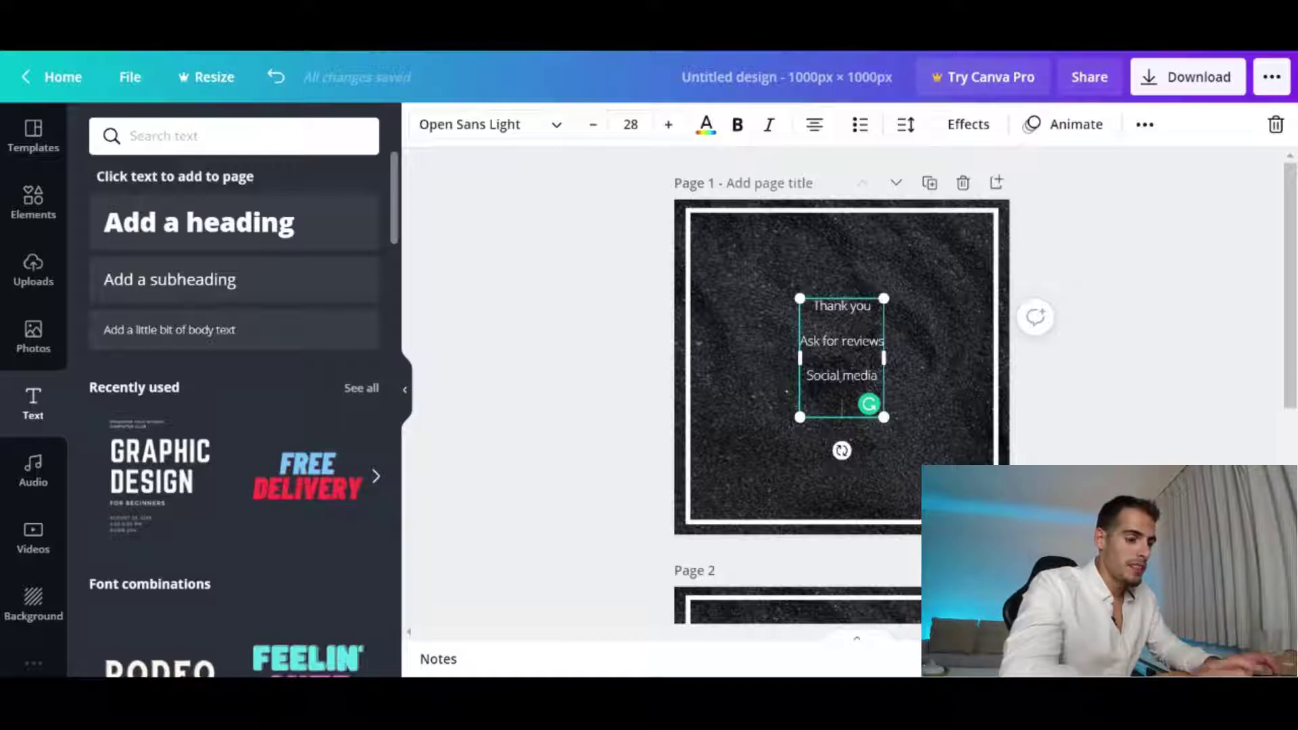
{"action": "type", "text": "email"}
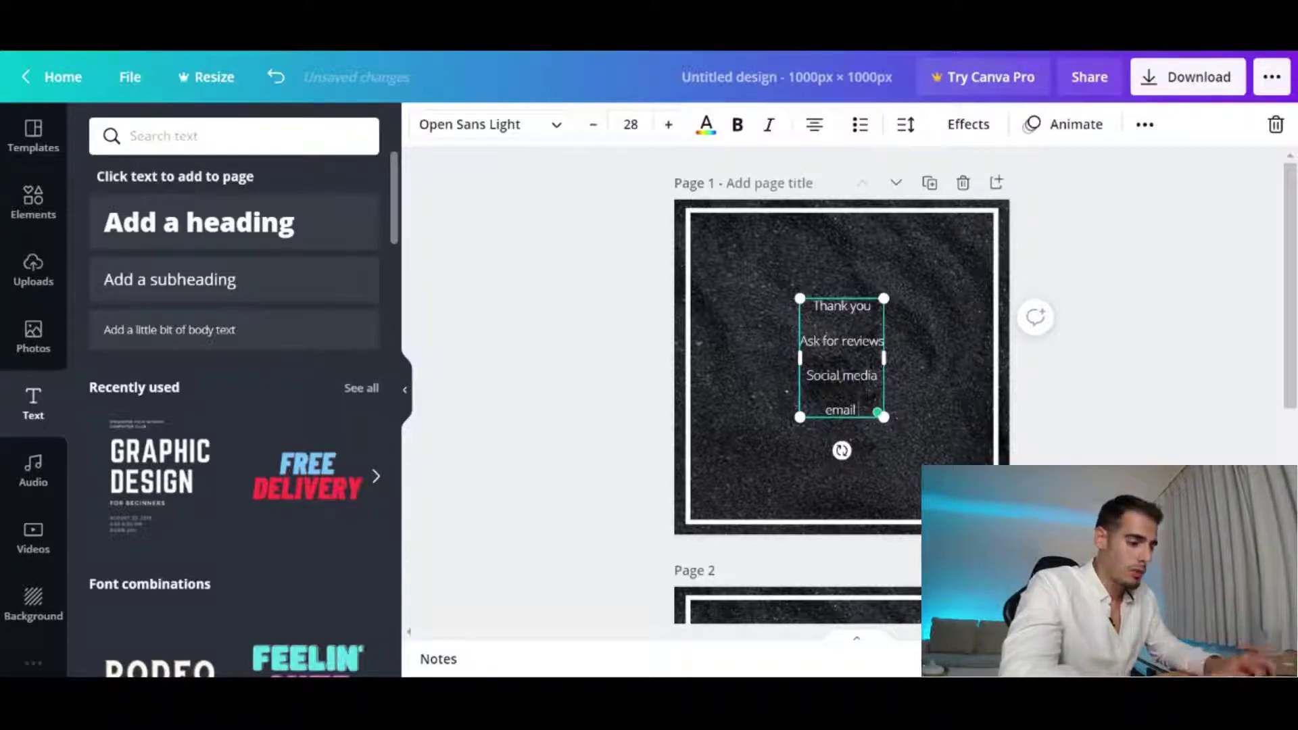
Complete the last line of the page 1 text as "email - contact us" and enlarge the text block to about size 51
{"action": "type", "text": " - contact "}
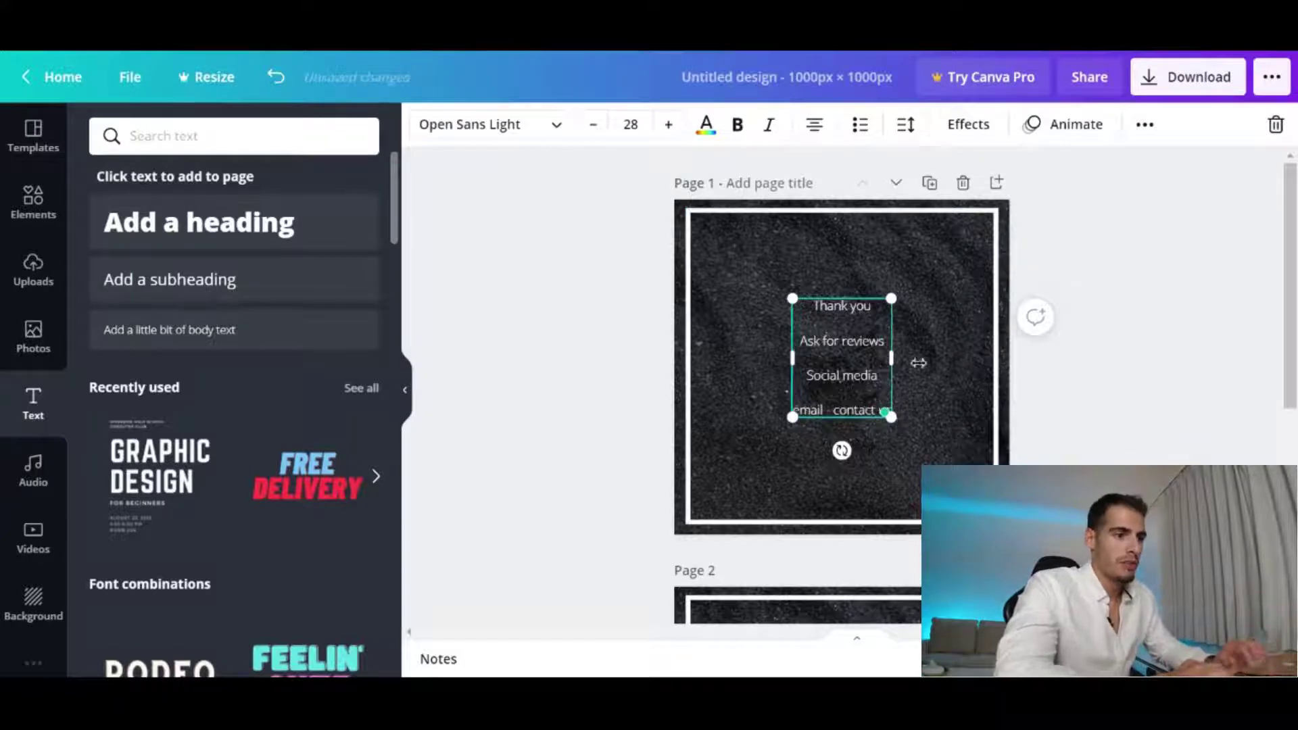
{"action": "type", "text": "us"}
{"action": "left_click", "coordinate": [919, 363]}
{"action": "scroll", "coordinate": [946, 351], "scroll_direction": "down", "scroll_amount": 2}
{"action": "left_click", "coordinate": [890, 324]}
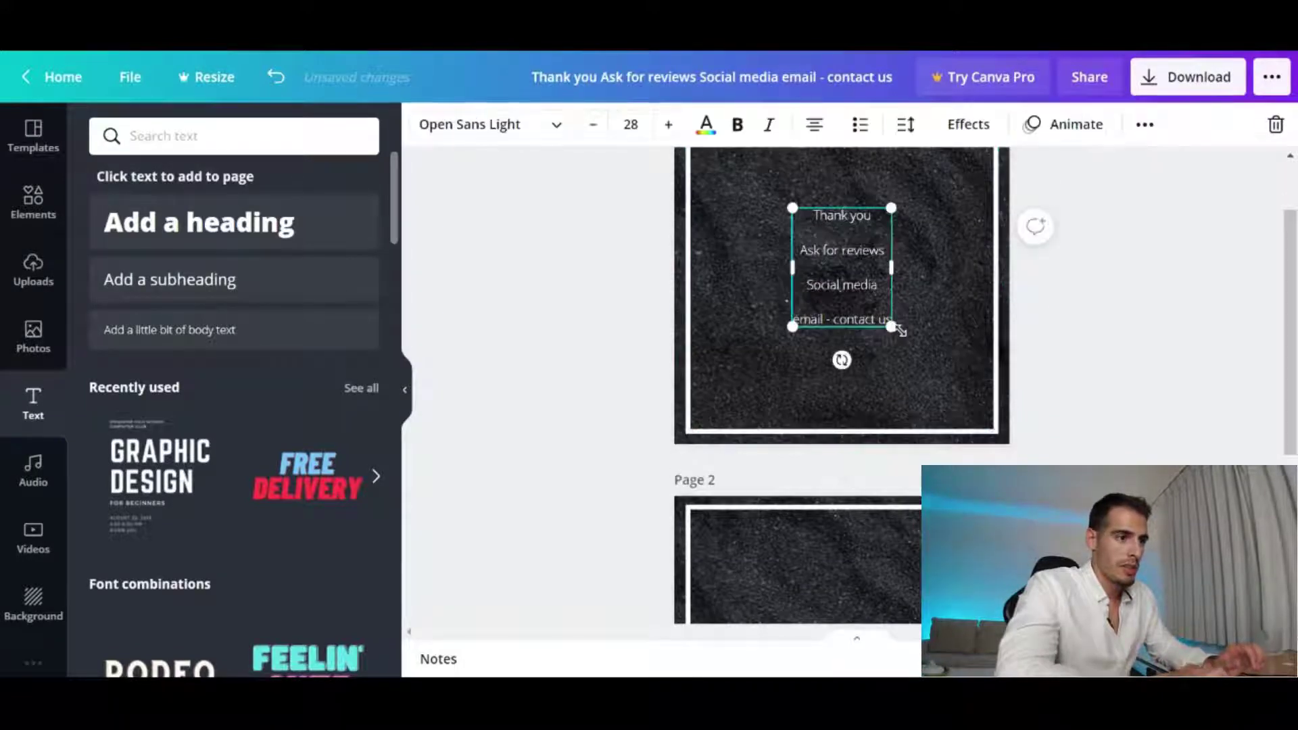
{"action": "left_click_drag", "start_coordinate": [900, 330], "coordinate": [938, 373]}
{"action": "left_click", "coordinate": [841, 433]}
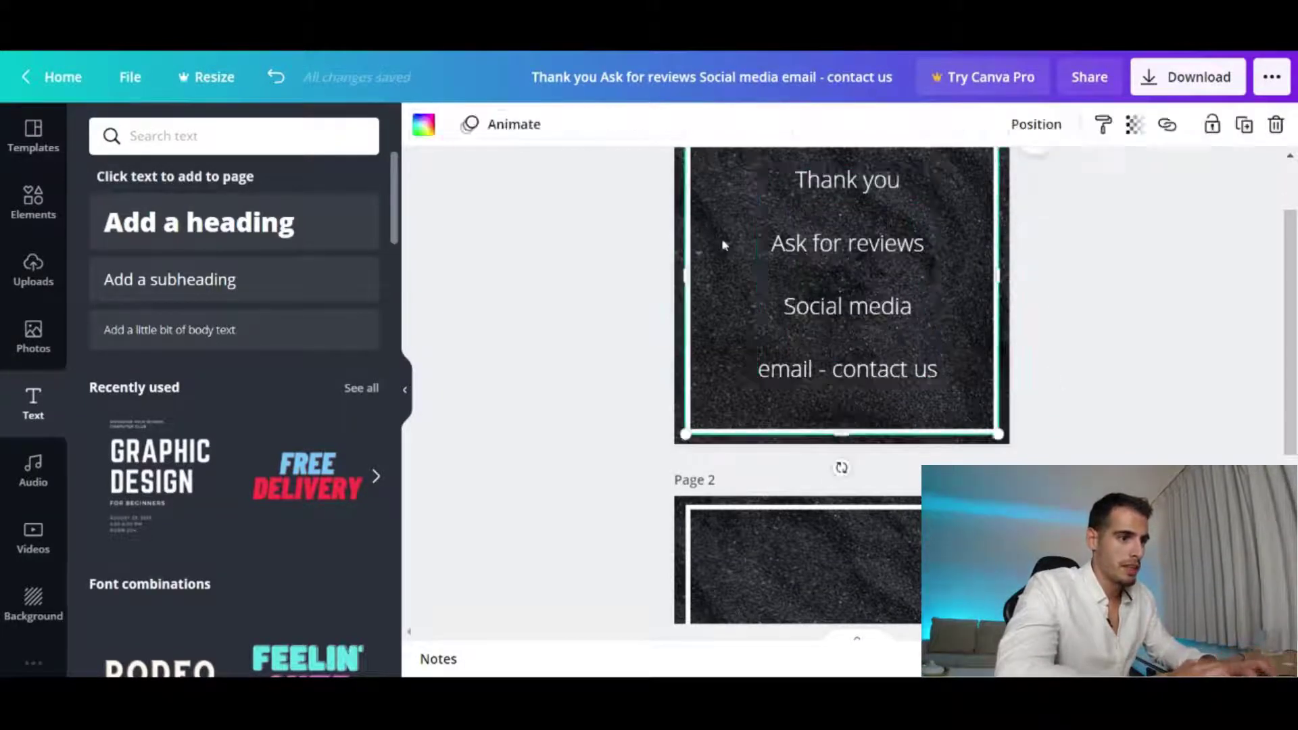
Add placeholder text on page 2 with the lines "Give value" and "QR code", separated by a blank line
{"action": "scroll", "coordinate": [841, 464], "scroll_direction": "down", "scroll_amount": 6}
{"action": "left_click", "coordinate": [848, 270]}
{"action": "key", "text": "Return"}
{"action": "key", "text": "Return"}
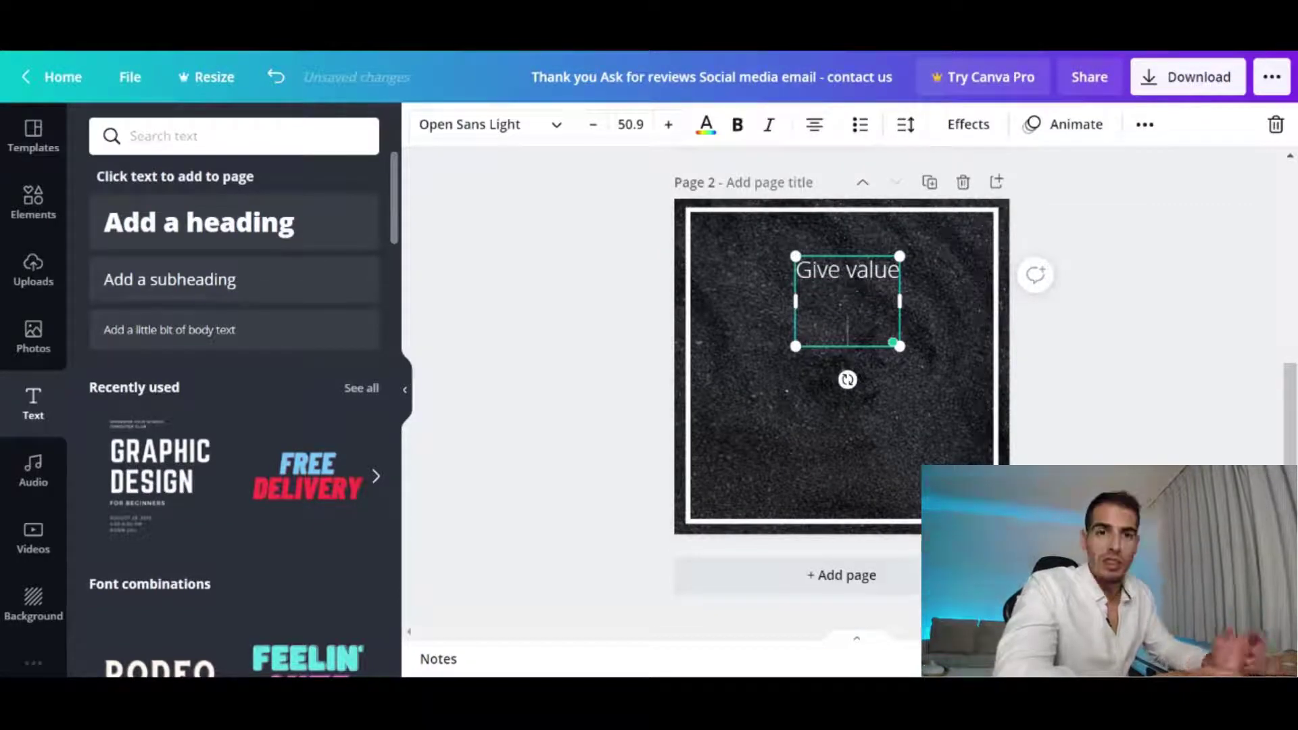
{"action": "type", "text": "QR code"}
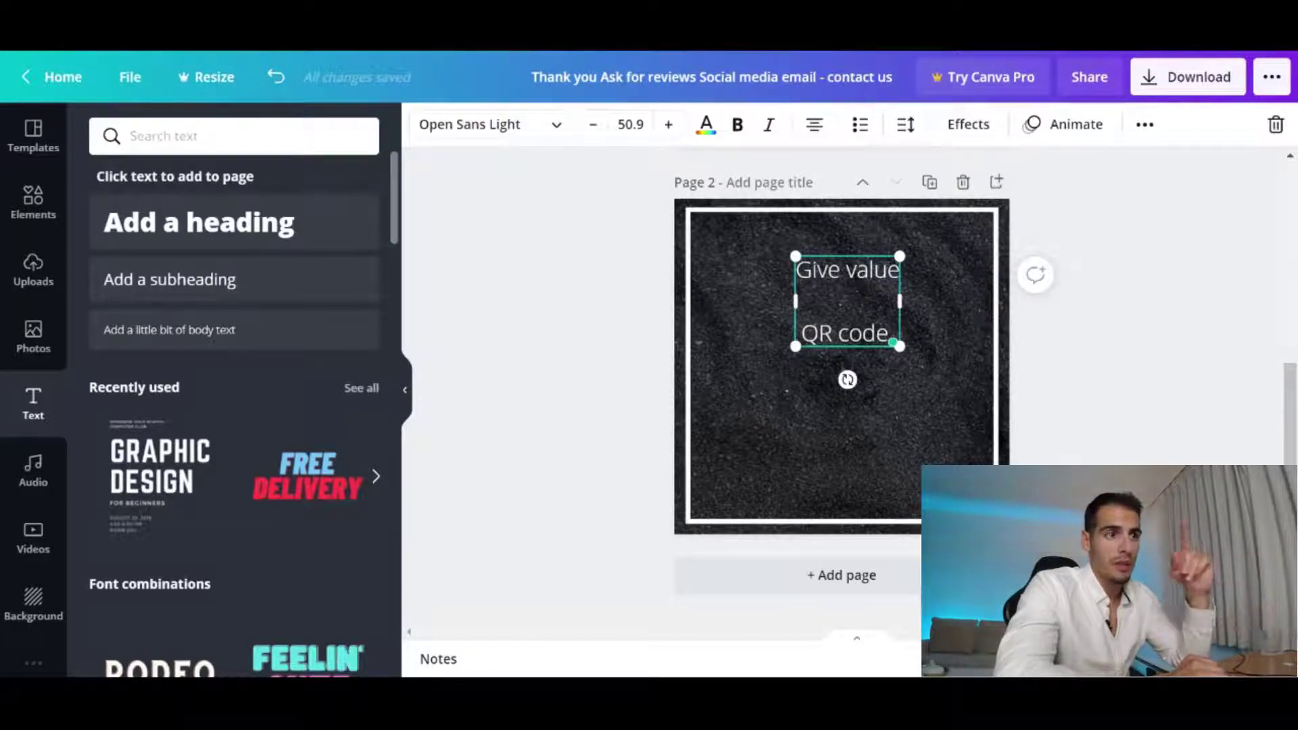
{"action": "key", "text": "Escape"}
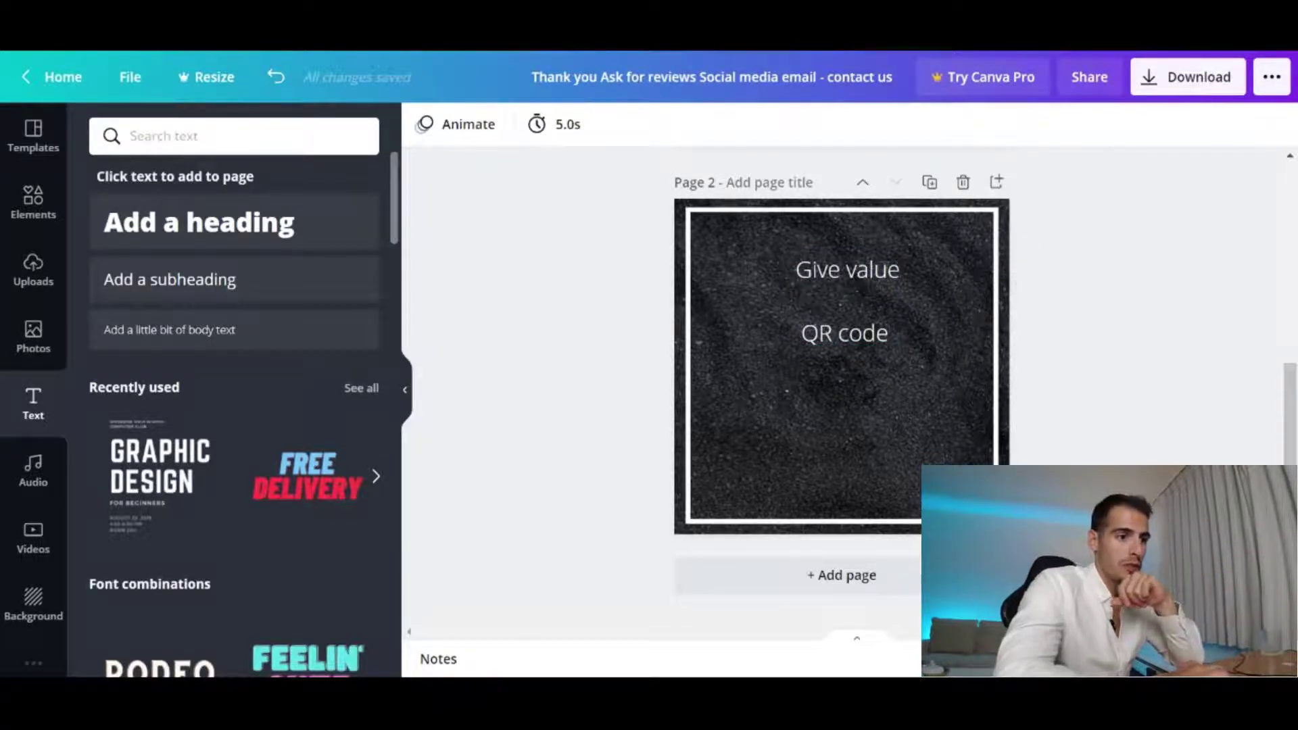
Add a body text box reading "Thanks" above the placeholder lines on page 1
{"action": "scroll", "coordinate": [841, 365], "scroll_direction": "up", "scroll_amount": 5}
{"action": "left_click", "coordinate": [847, 365]}
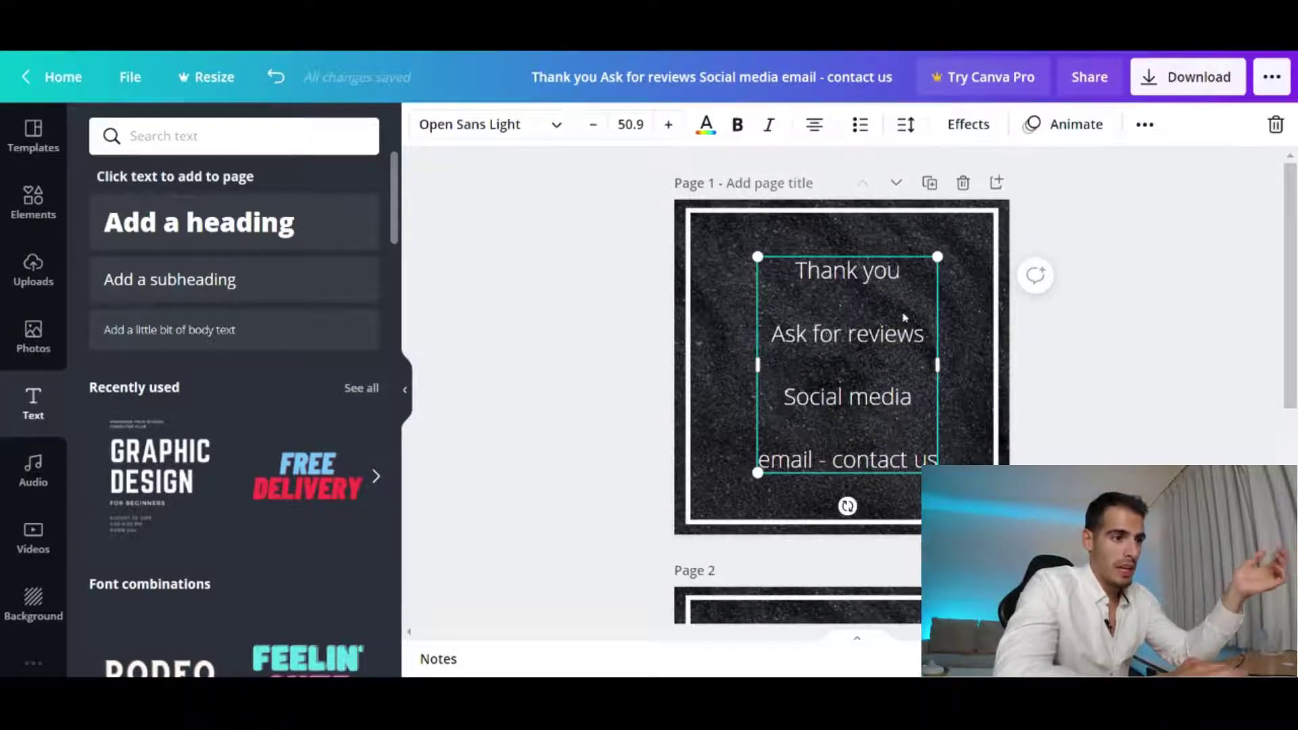
{"action": "key", "text": "t"}
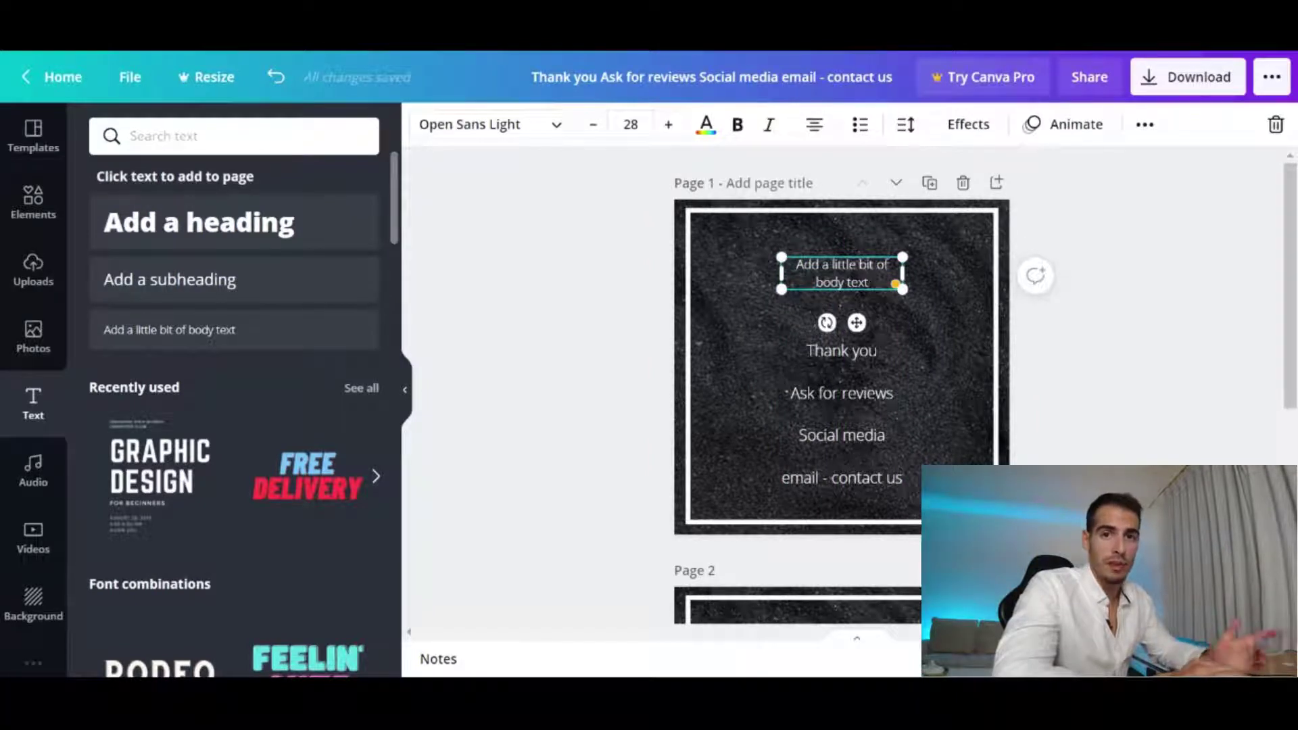
{"action": "key", "text": "Return"}
{"action": "type", "text": "Thanks"}
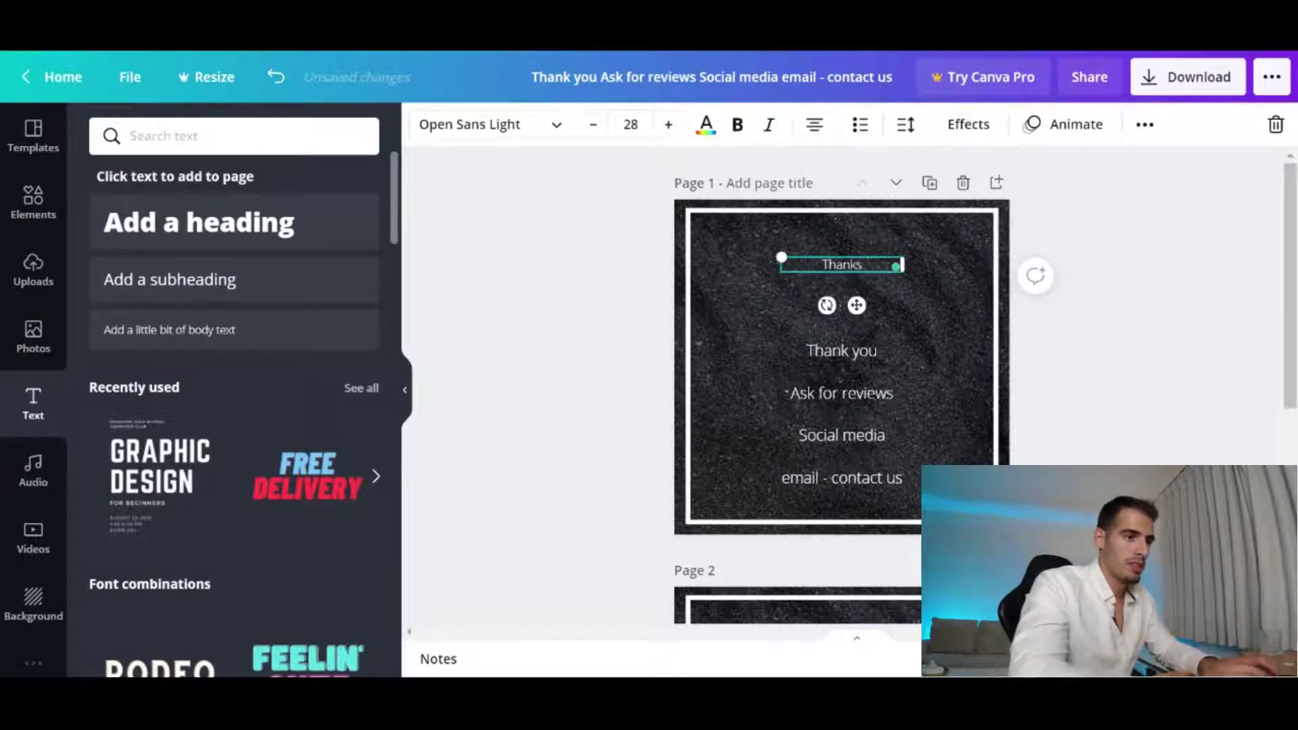
Set the "Thanks" text in the Amsterdam Two font and enlarge it into a heading of about size 75
{"action": "left_click", "coordinate": [486, 124]}
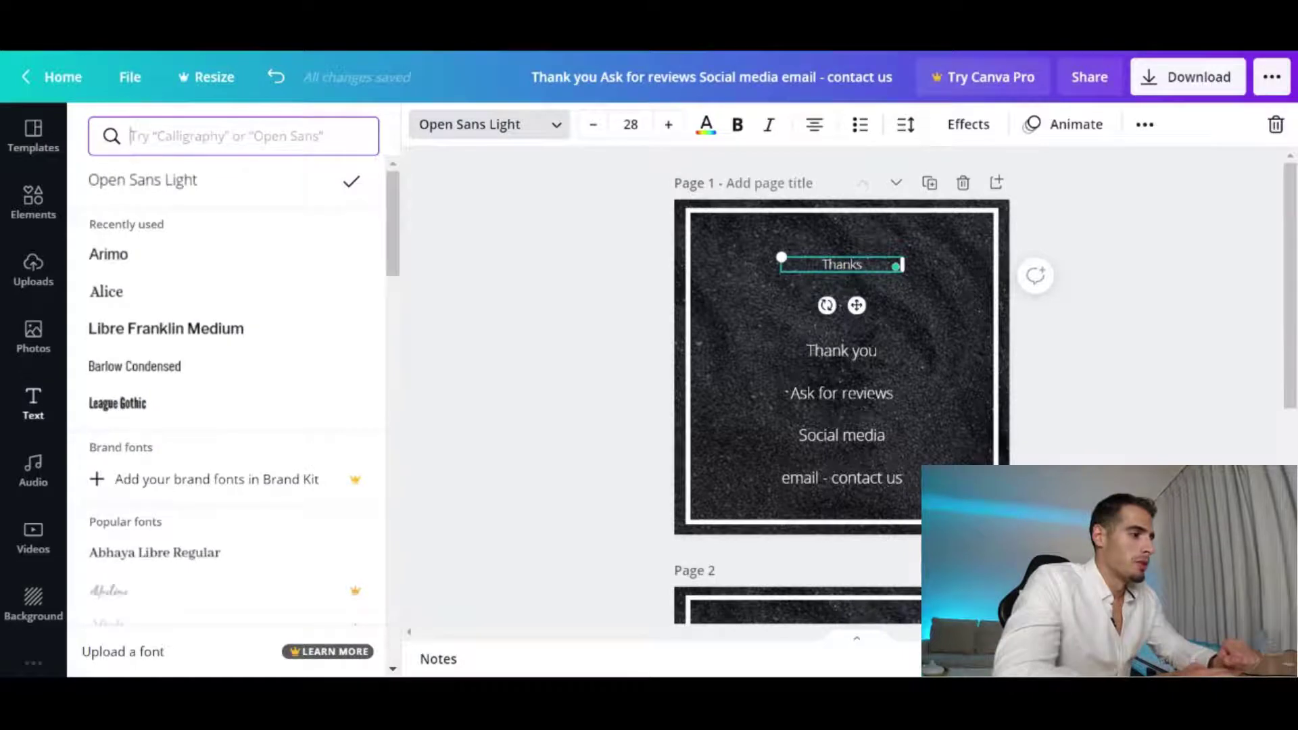
{"action": "type", "text": "amst"}
{"action": "left_click", "coordinate": [142, 329]}
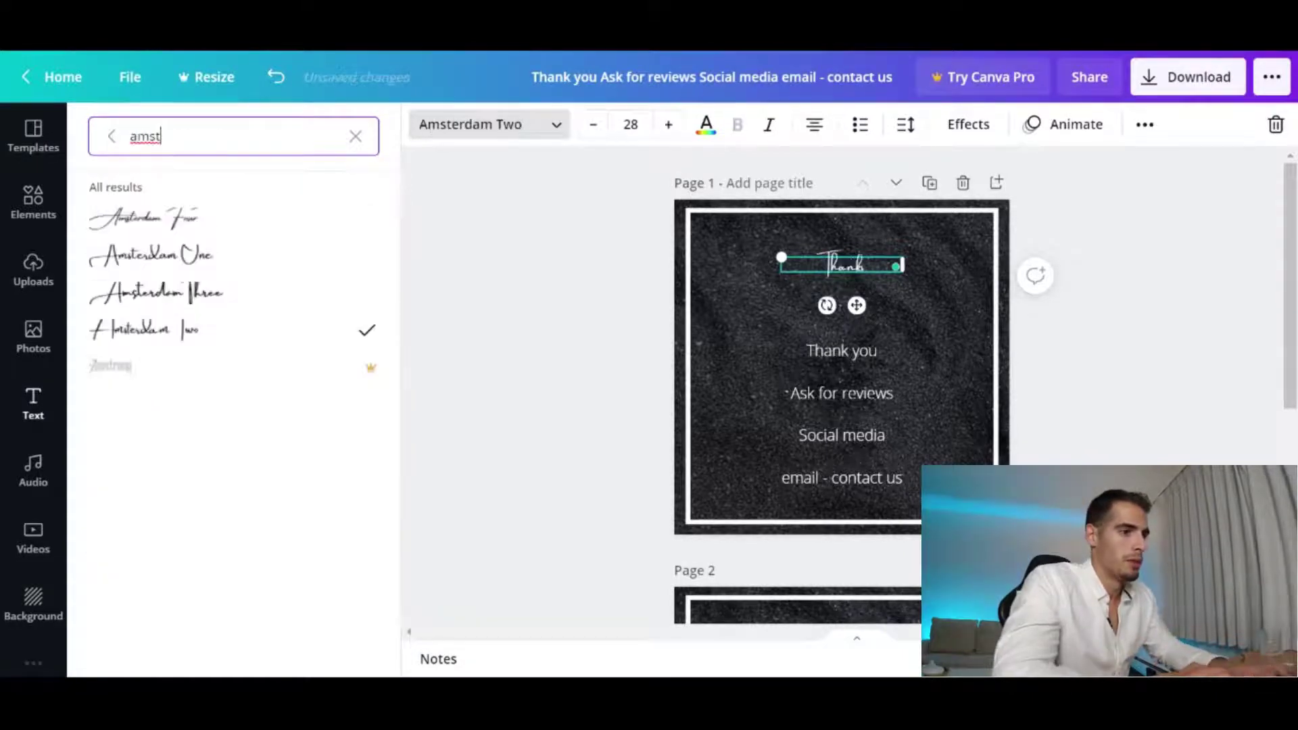
{"action": "left_click_drag", "start_coordinate": [903, 270], "coordinate": [999, 295]}
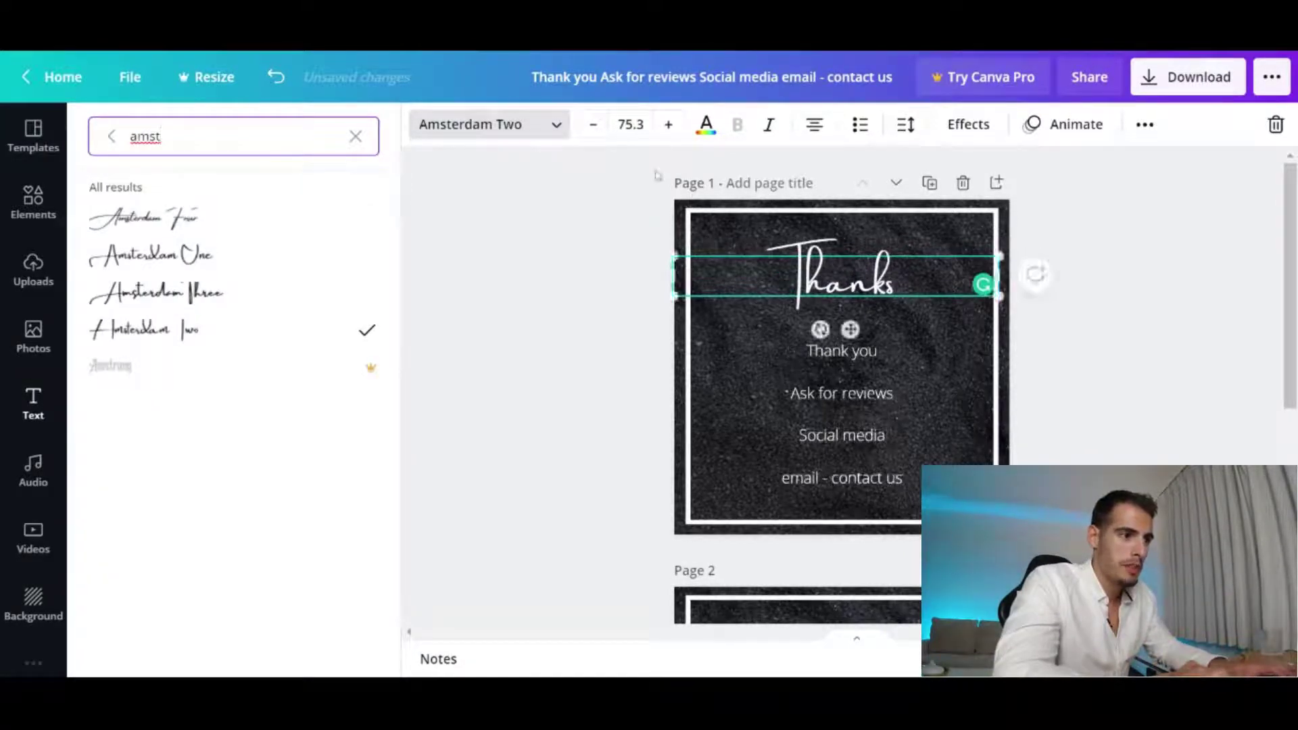
{"action": "key", "text": "ctrl+z"}
Add "for your support" in Barlow Condensed Thin at about size 47 and place it just below the "Thanks" heading
{"action": "left_click", "coordinate": [759, 324]}
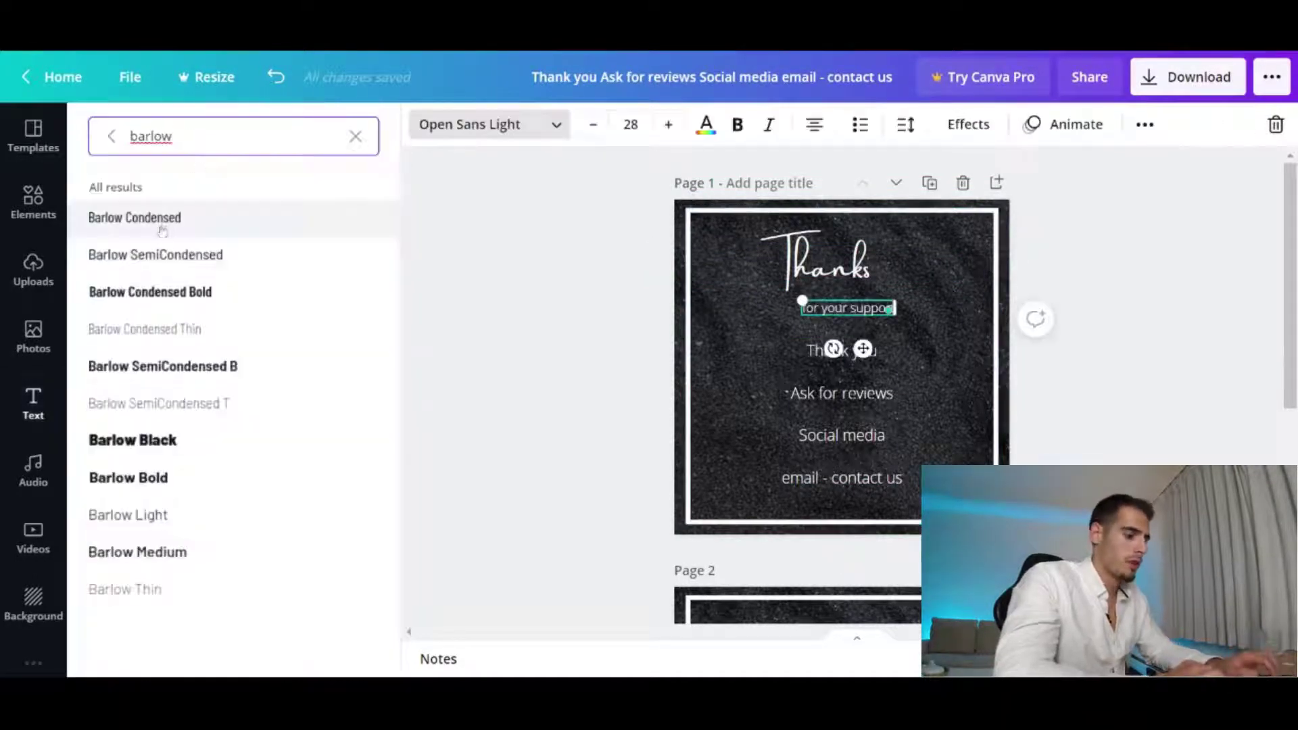
{"action": "left_click", "coordinate": [237, 330]}
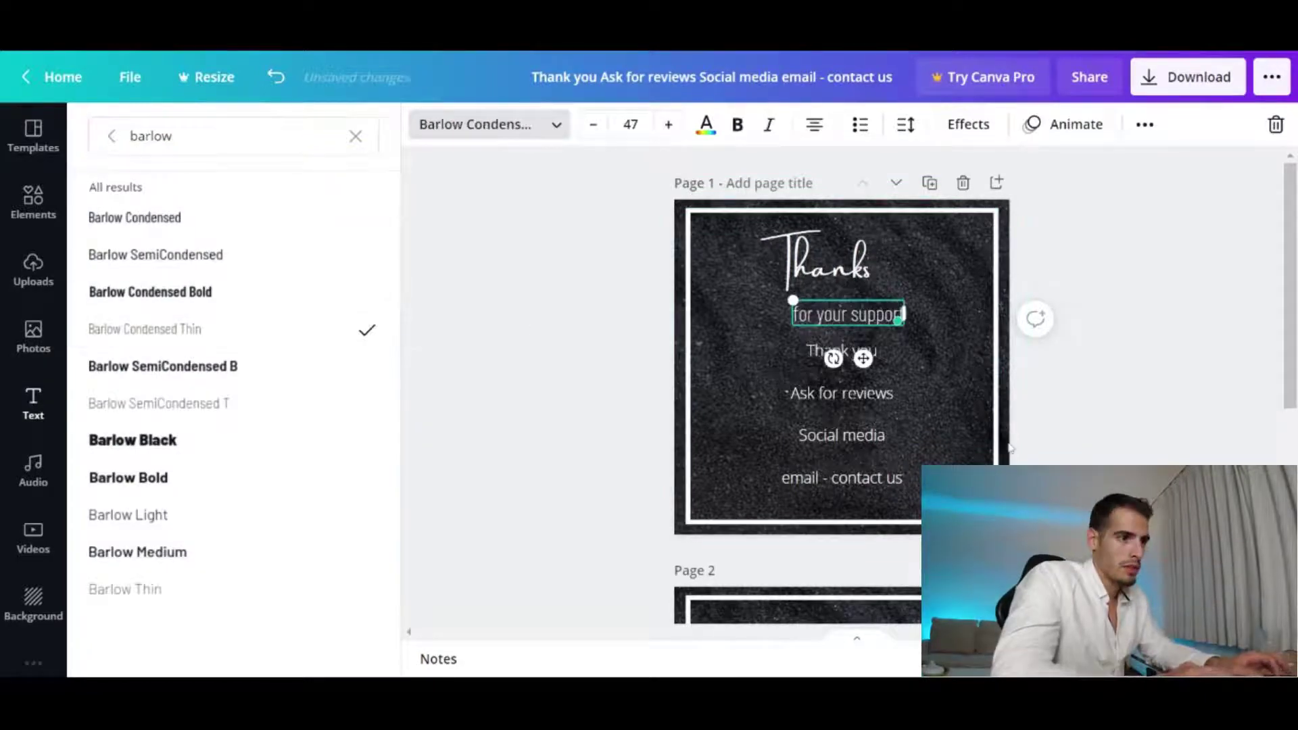
{"action": "left_click_drag", "start_coordinate": [863, 358], "coordinate": [875, 340]}
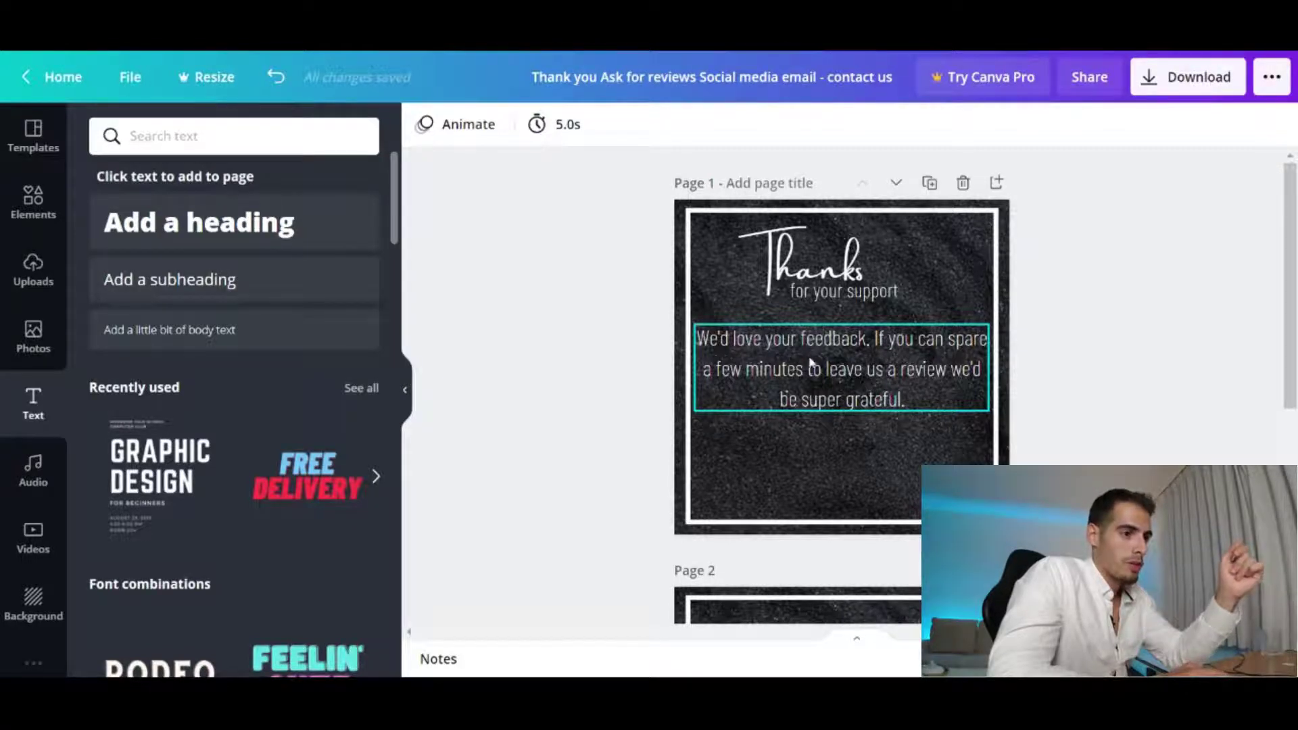
Reduce the line spacing of the feedback paragraph on page 1 to 1.1
{"action": "left_click", "coordinate": [842, 399]}
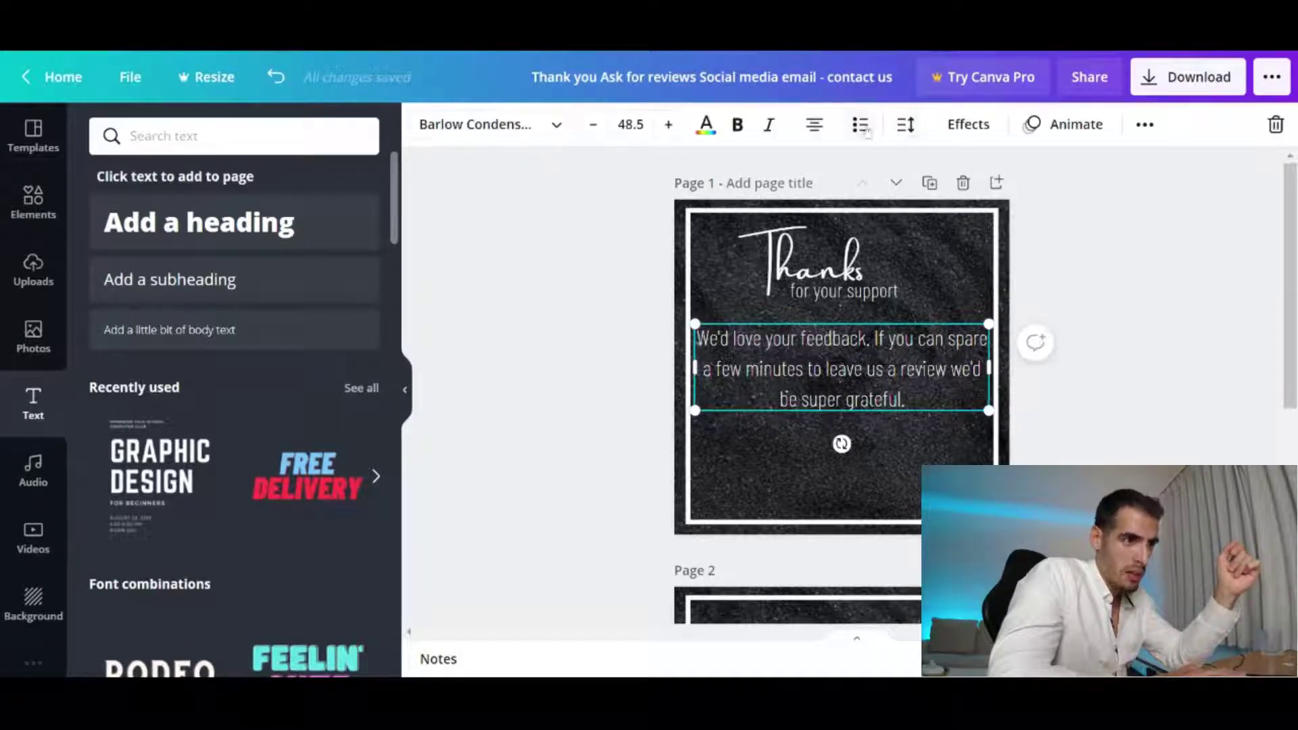
{"action": "left_click", "coordinate": [906, 126]}
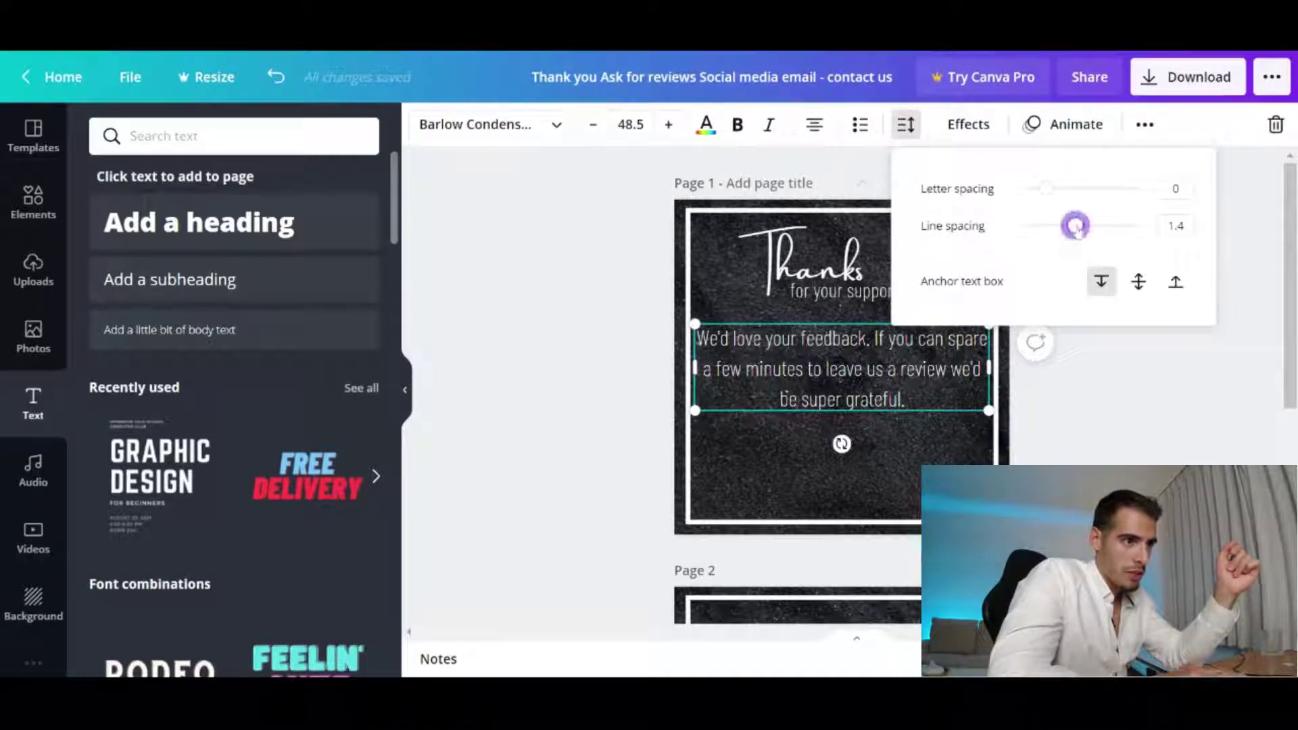
{"action": "left_click_drag", "start_coordinate": [1077, 229], "coordinate": [1061, 233]}
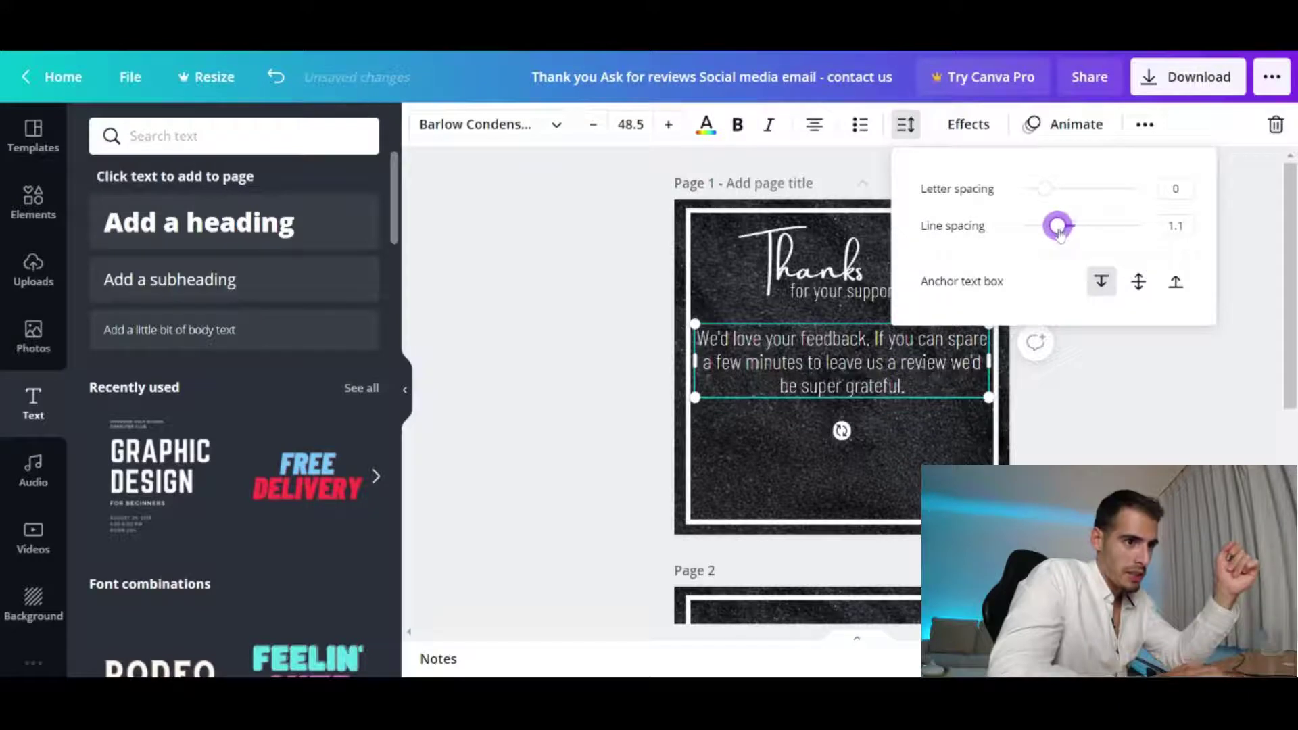
{"action": "left_click", "coordinate": [621, 412]}
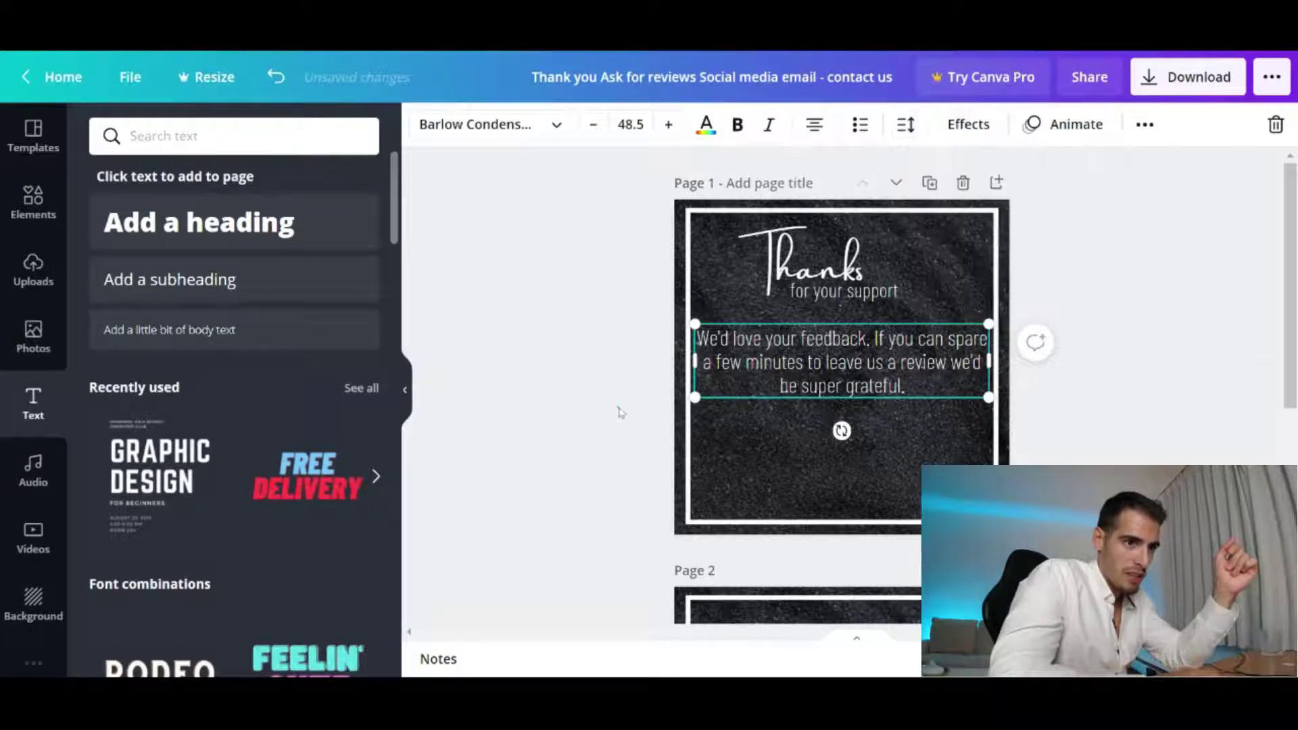
{"action": "left_click", "coordinate": [620, 413]}
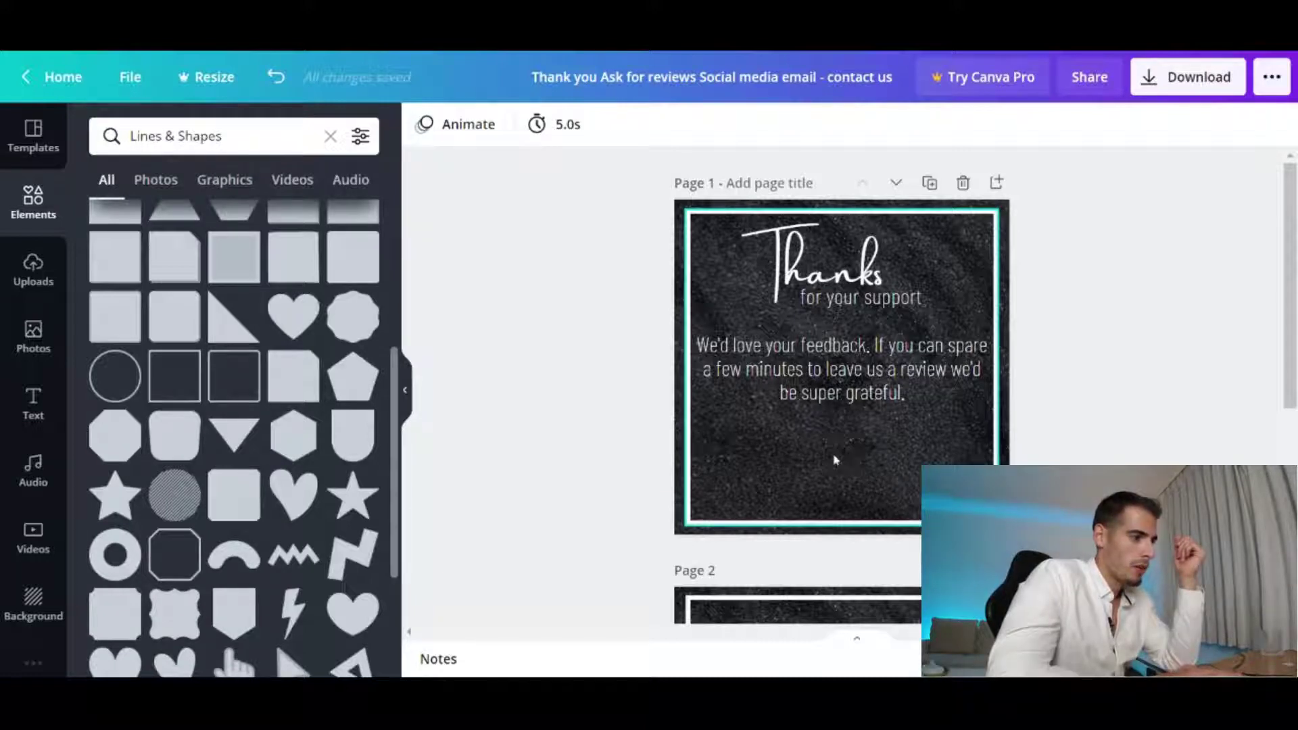
Add a five-pointed star shape to page 1, shrink it and center it below the feedback paragraph
{"action": "left_click", "coordinate": [111, 499]}
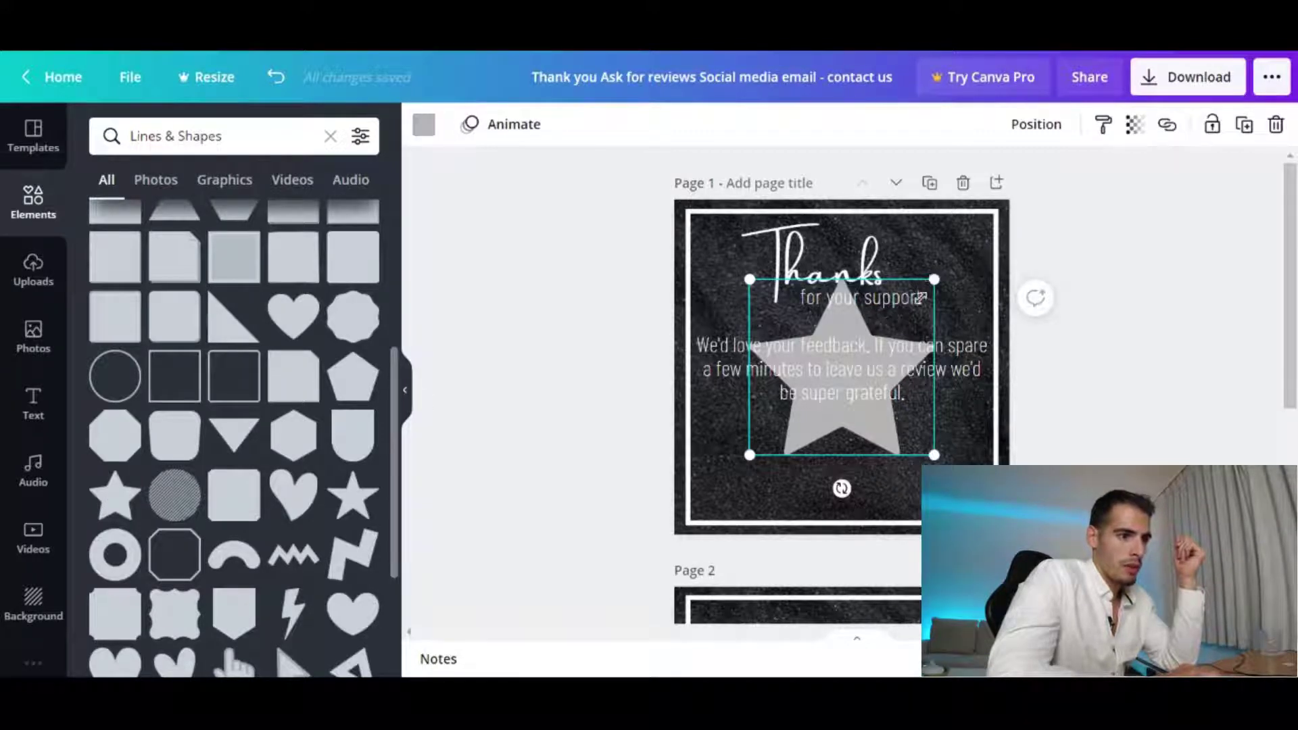
{"action": "left_click_drag", "start_coordinate": [921, 298], "coordinate": [841, 475]}
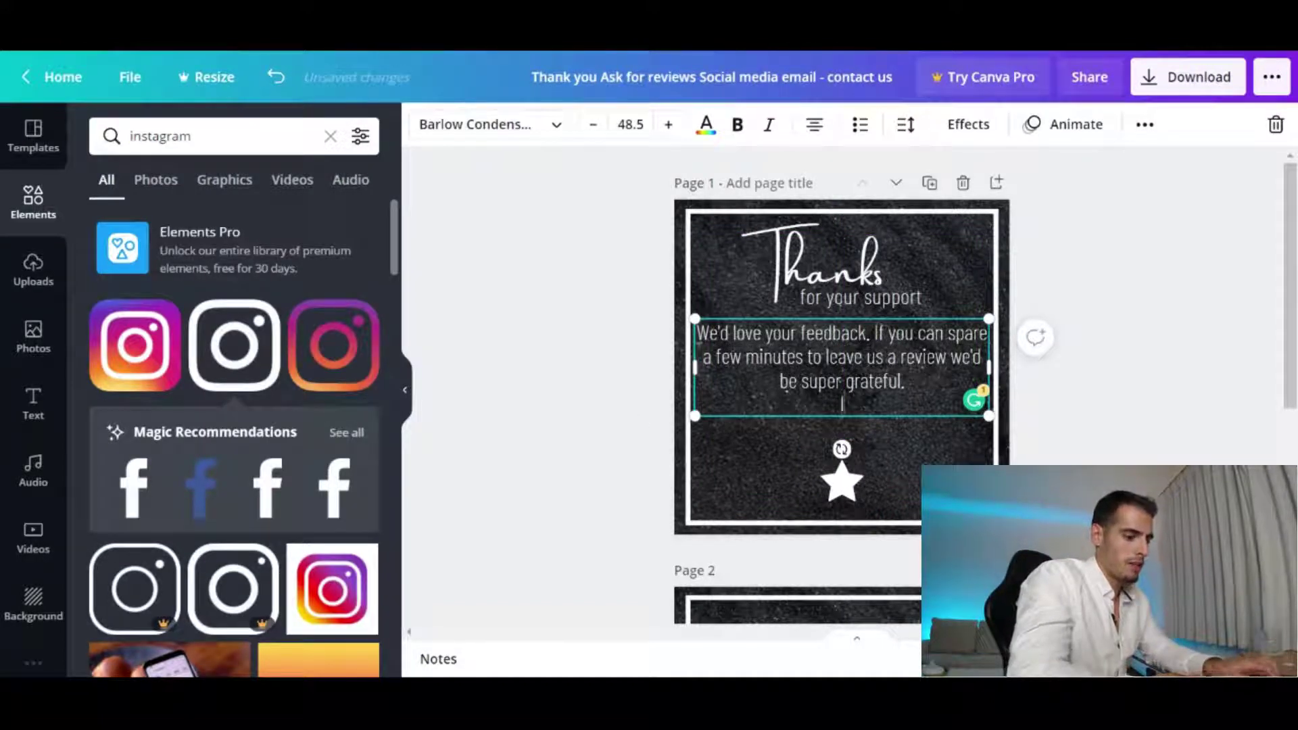
Extend the feedback paragraph with "If you have any questions or concerns email us at" followed by the contact e-mail address
{"action": "type", "text": "ave any"}
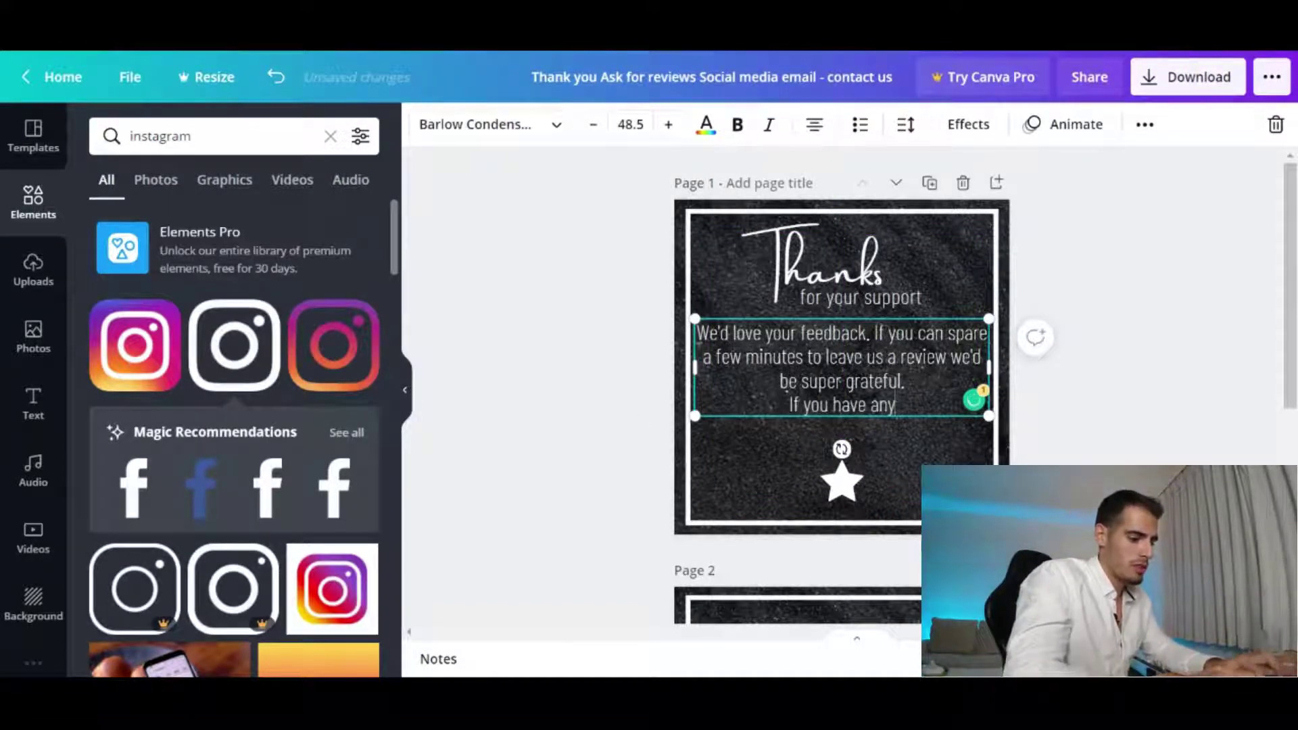
{"action": "type", "text": " questions or concerns ema"}
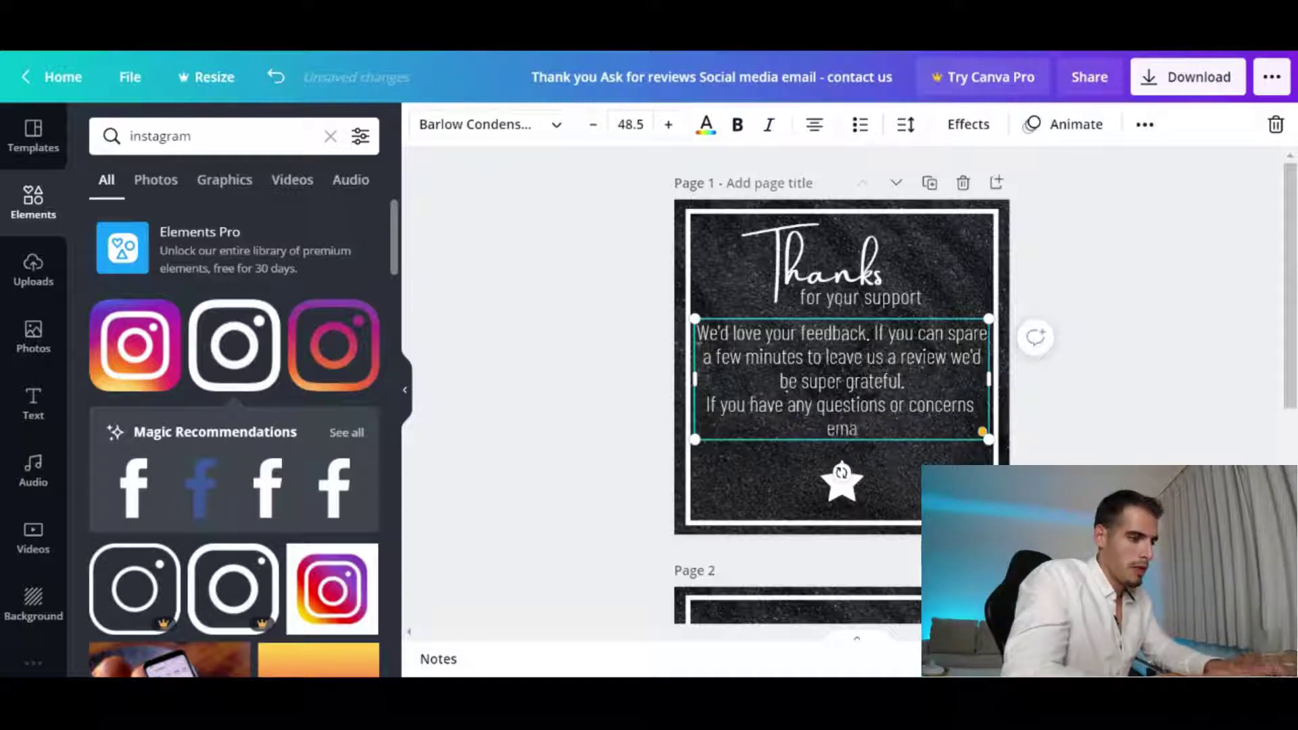
{"action": "type", "text": "il us"}
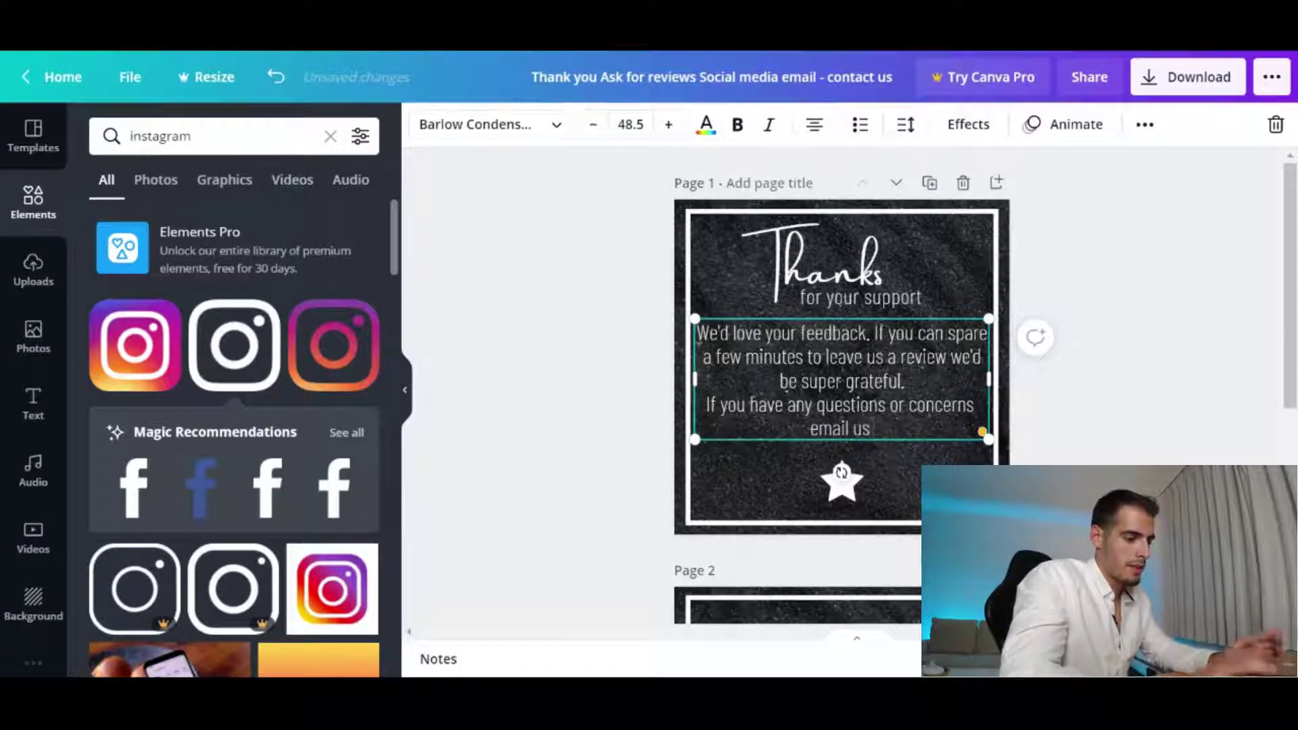
{"action": "type", "text": " at"}
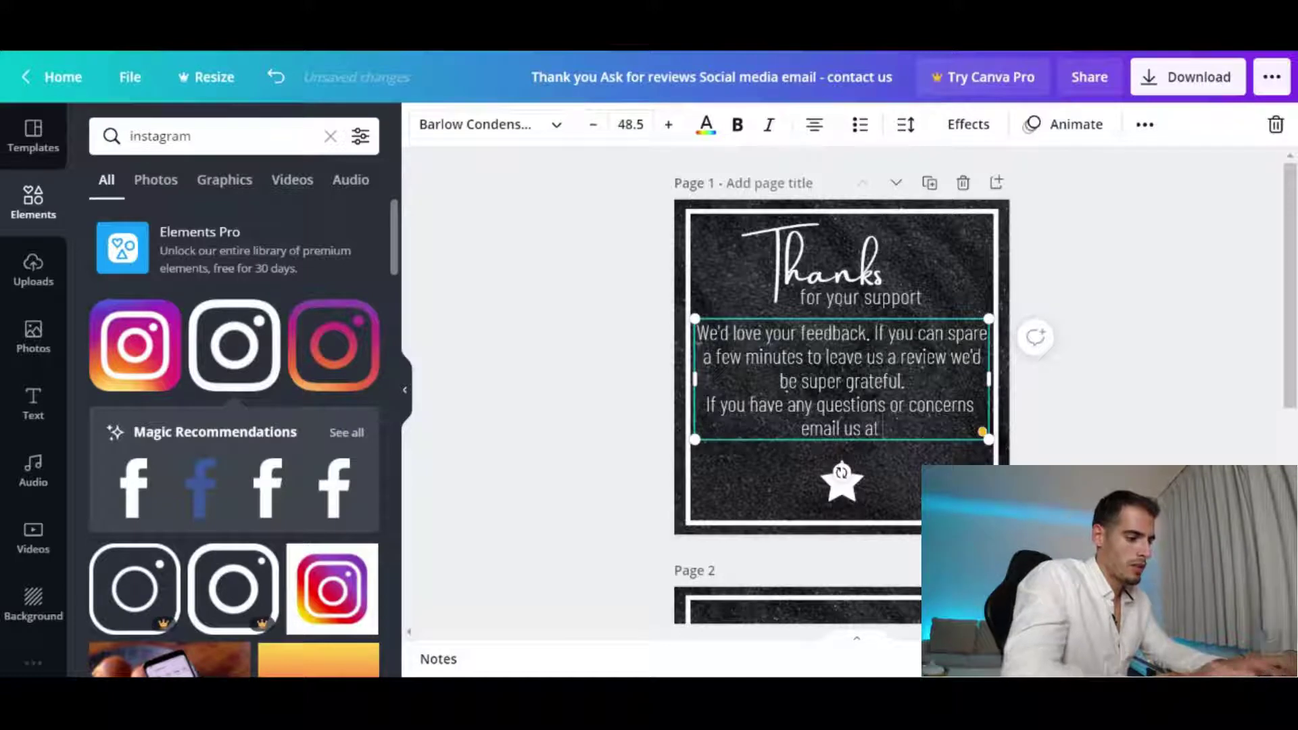
{"action": "type", "text": " info@we"}
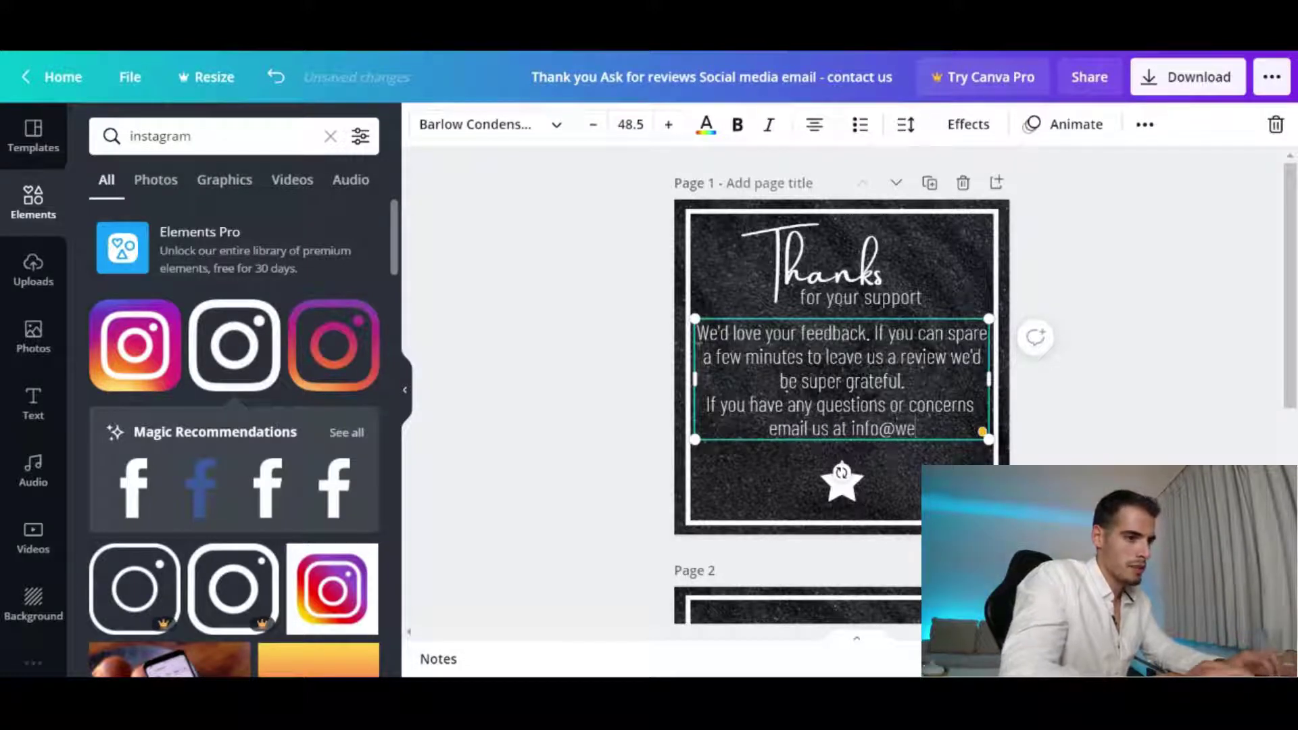
{"action": "type", "text": "bsite.com"}
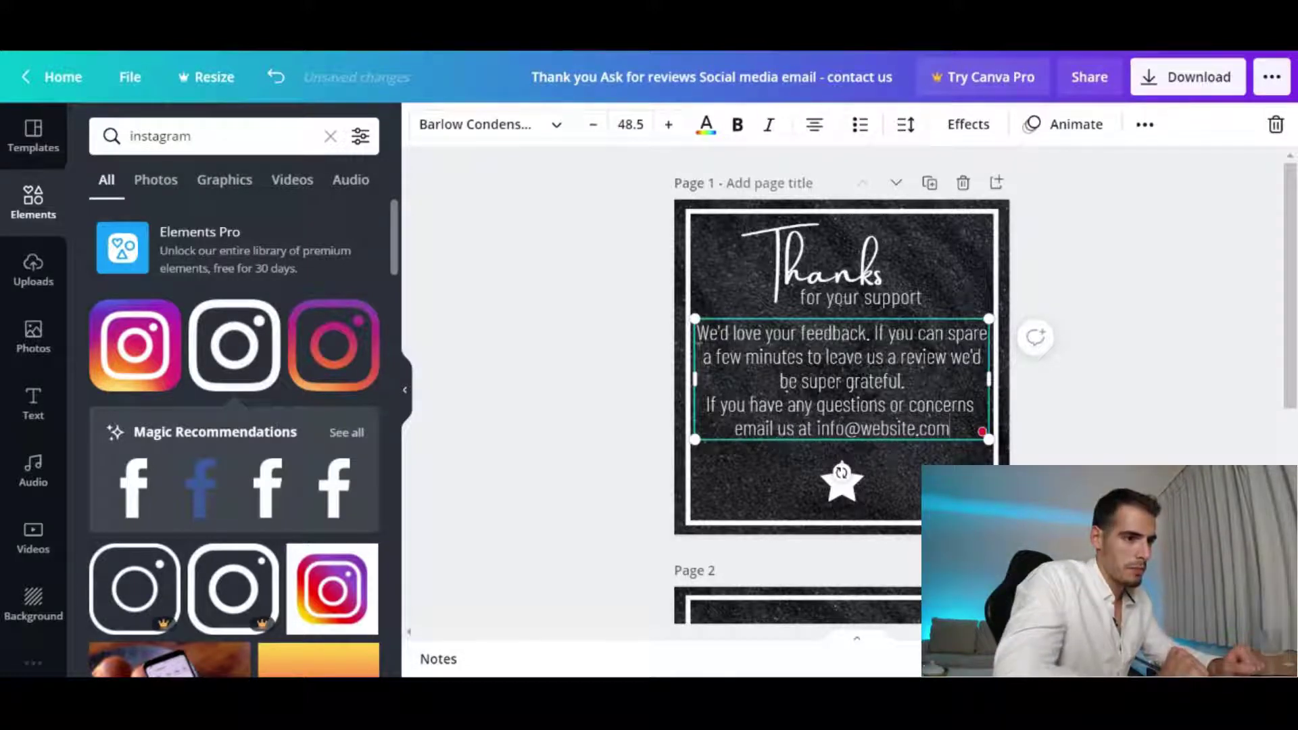
{"action": "left_click", "coordinate": [748, 462]}
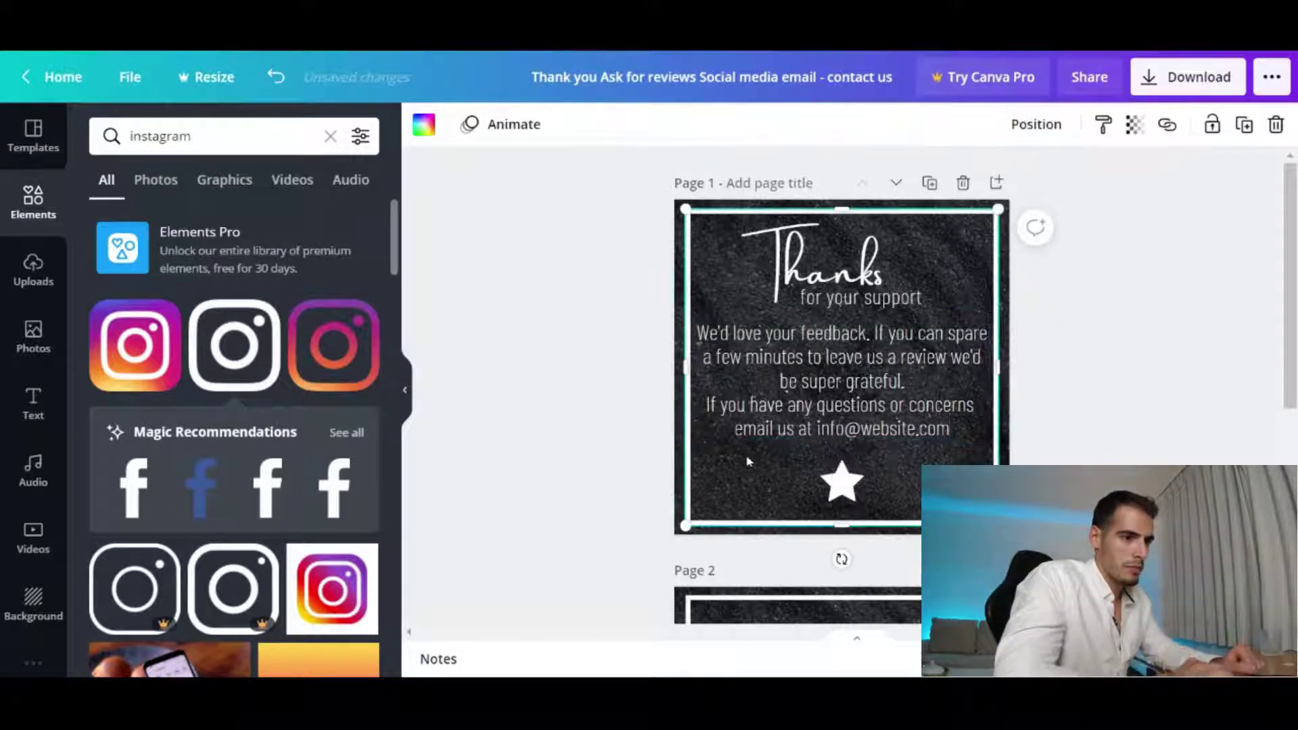
Make the contact e-mail address at the end of the page 1 paragraph bold
{"action": "left_click", "coordinate": [928, 429]}
{"action": "key", "text": "shift+Left"}
{"action": "key", "text": "shift+Left"}
{"action": "key", "text": "shift+Left"}
{"action": "key", "text": "shift+Left"}
{"action": "key", "text": "shift+Left"}
{"action": "key", "text": "shift+Left"}
{"action": "key", "text": "shift+Left"}
{"action": "key", "text": "shift+Left"}
{"action": "key", "text": "shift+Left"}
{"action": "key", "text": "shift+Left"}
{"action": "key", "text": "shift+Left"}
{"action": "key", "text": "shift+Left"}
{"action": "key", "text": "shift+Left"}
{"action": "key", "text": "shift+Left"}
{"action": "key", "text": "shift+Left"}
{"action": "key", "text": "shift+Left"}
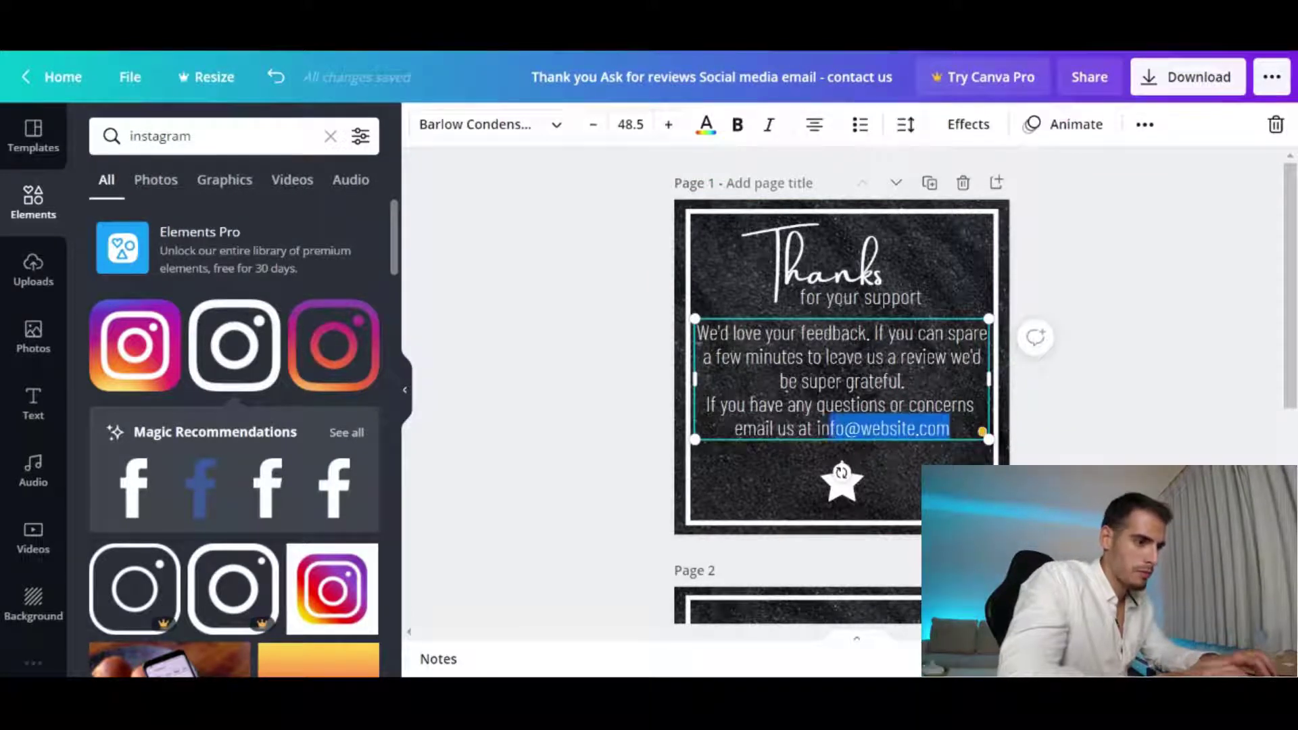
{"action": "key", "text": "ctrl+b"}
{"action": "left_click", "coordinate": [591, 414]}
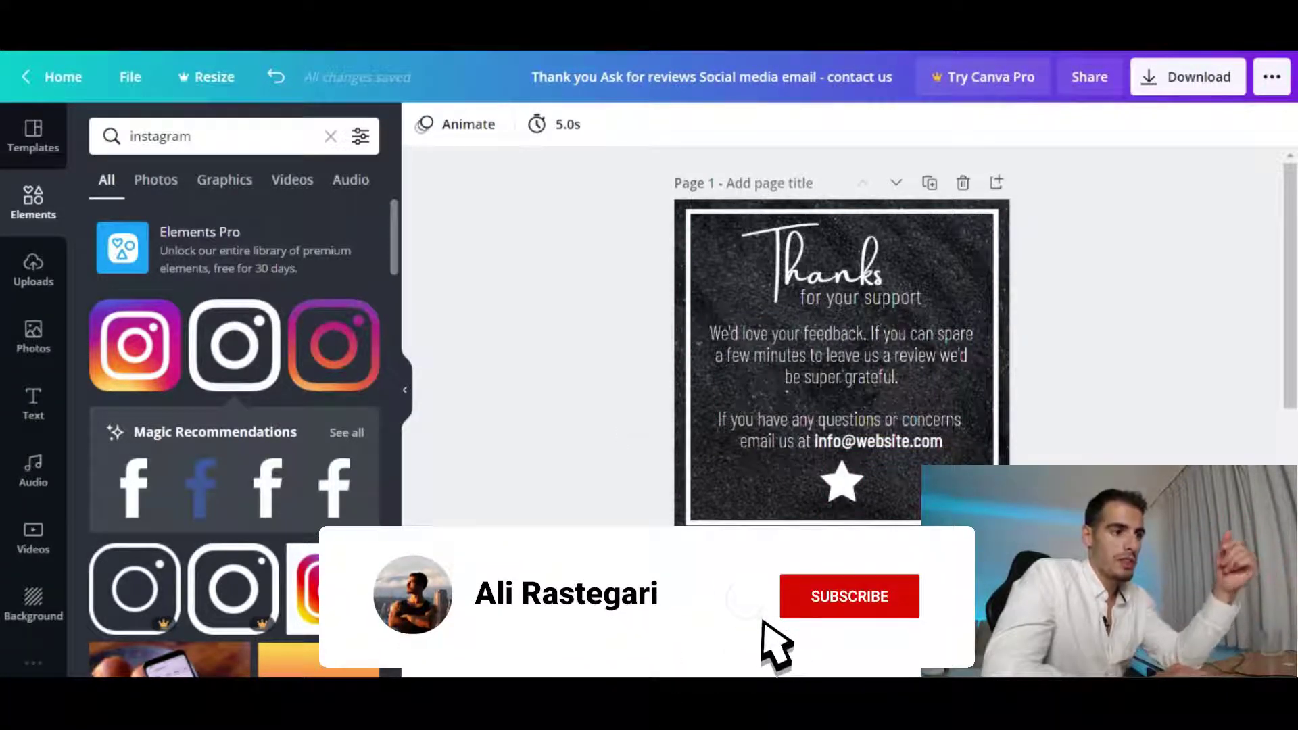
Replace the placeholder notes on page 2 with the text "Open & Scan for training videos", leaving a gap after "Open" for an icon
{"action": "scroll", "coordinate": [843, 338], "scroll_direction": "down", "scroll_amount": 6}
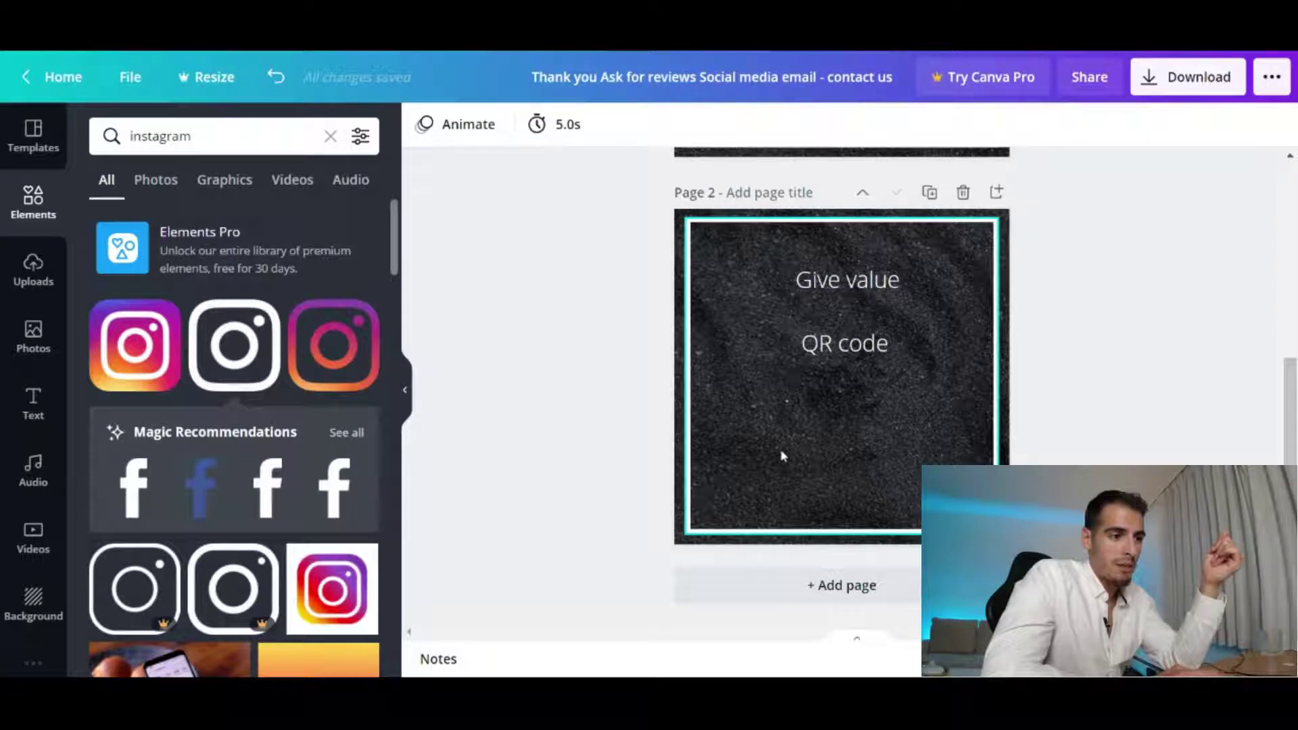
{"action": "key", "text": "ctrl+z"}
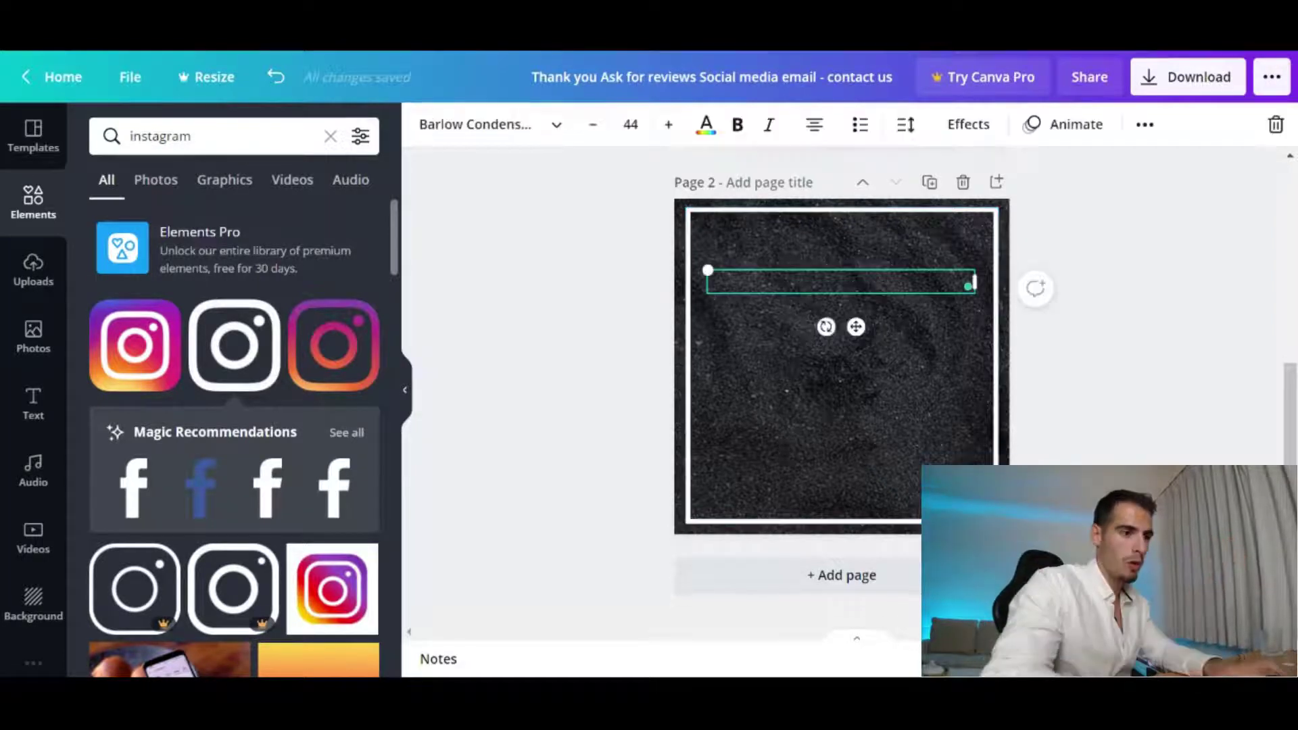
{"action": "type", "text": "& Scan"}
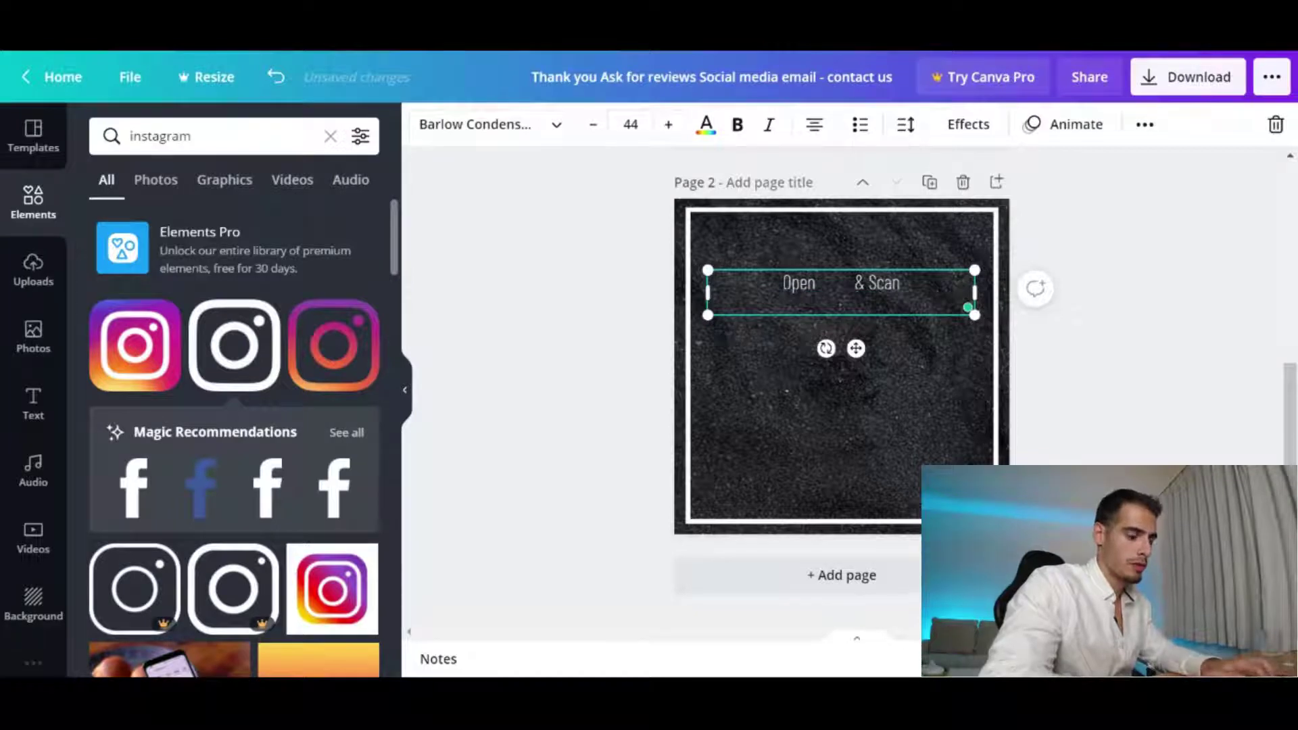
{"action": "type", "text": " for t"}
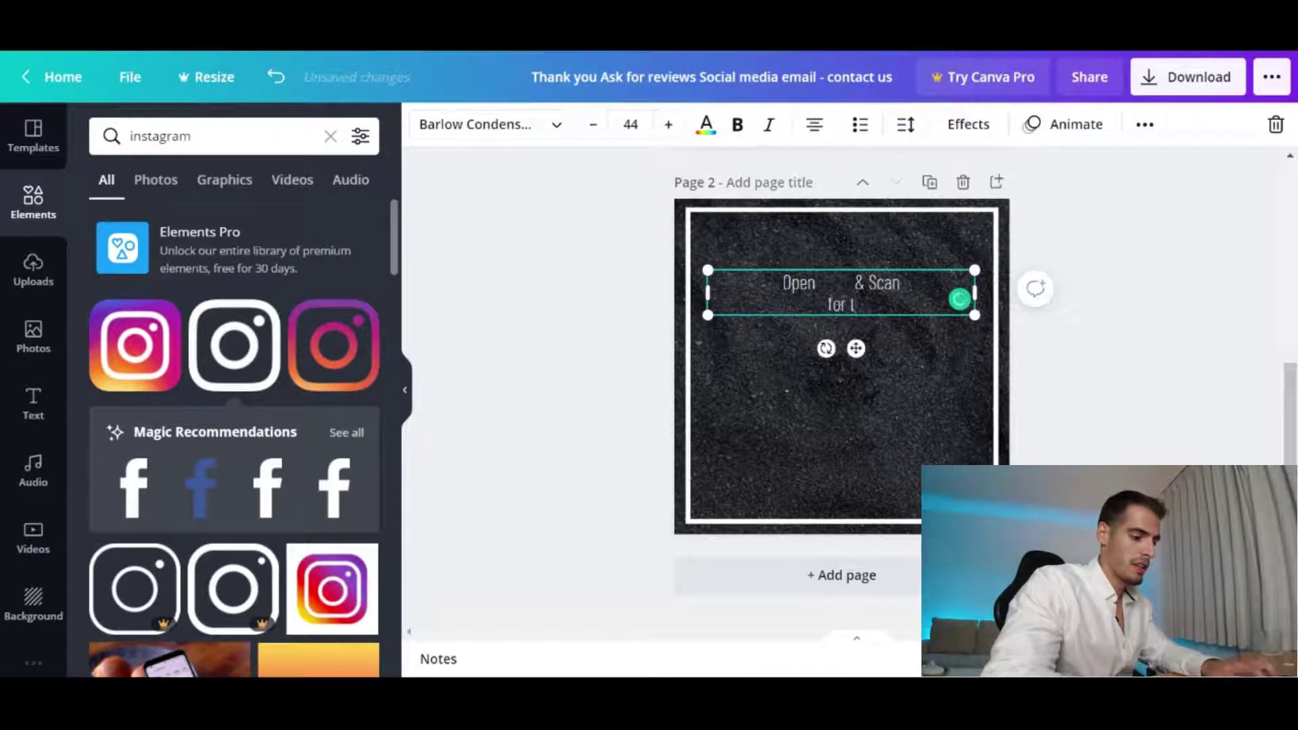
{"action": "type", "text": "raining videos"}
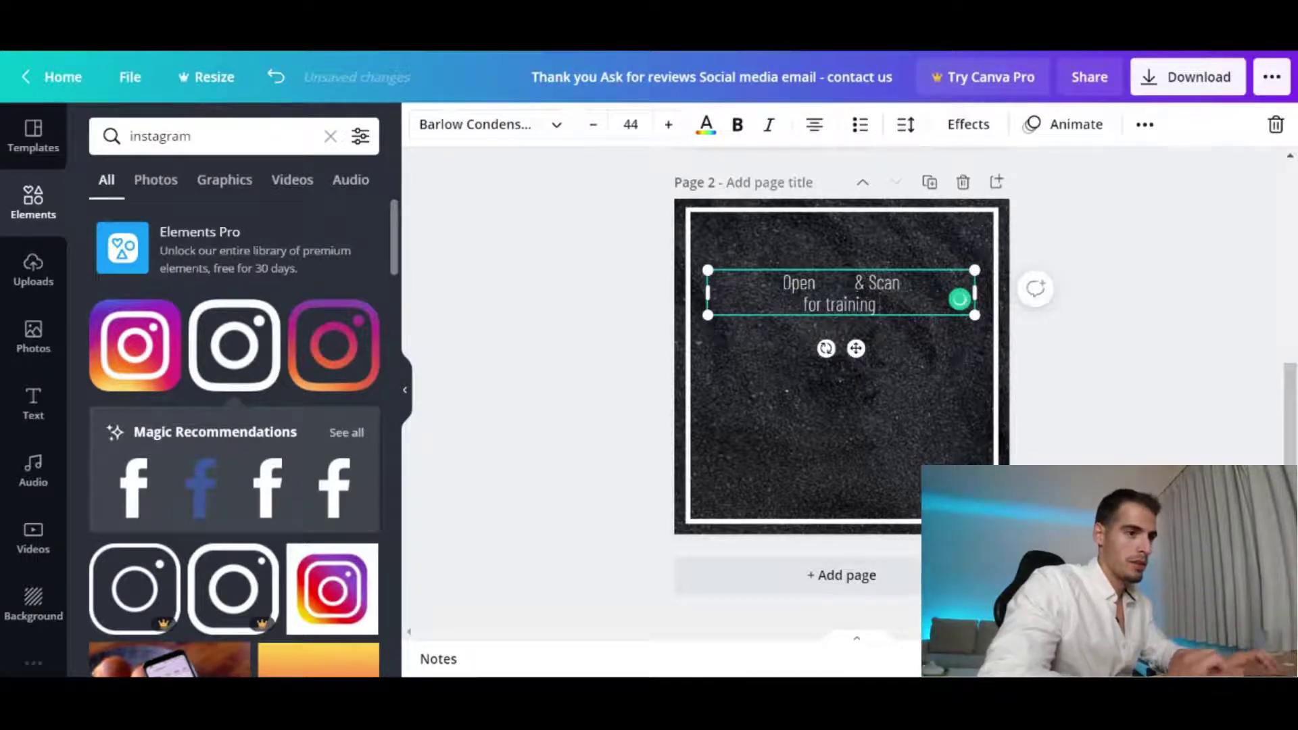
{"action": "left_click", "coordinate": [842, 300]}
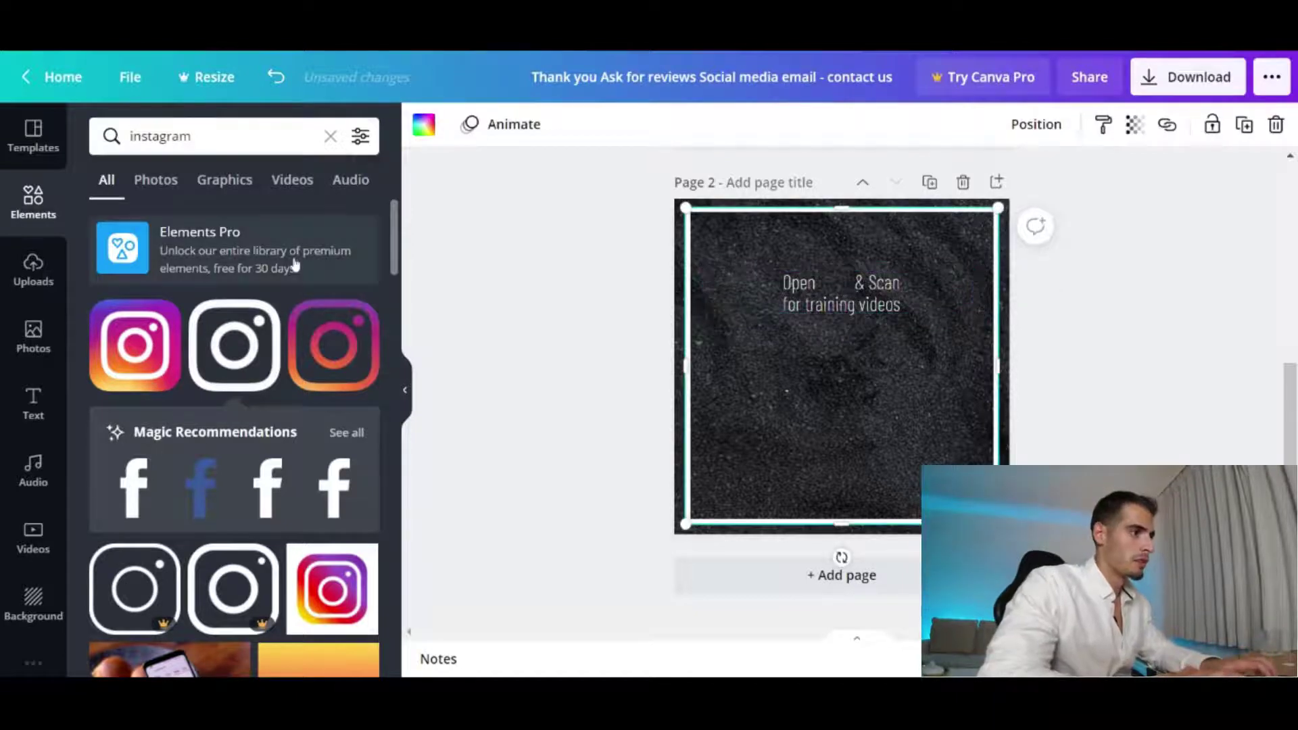
Search the elements for "camera", add the solid camera graphic to page 2 and color it white
{"action": "left_click", "coordinate": [142, 136]}
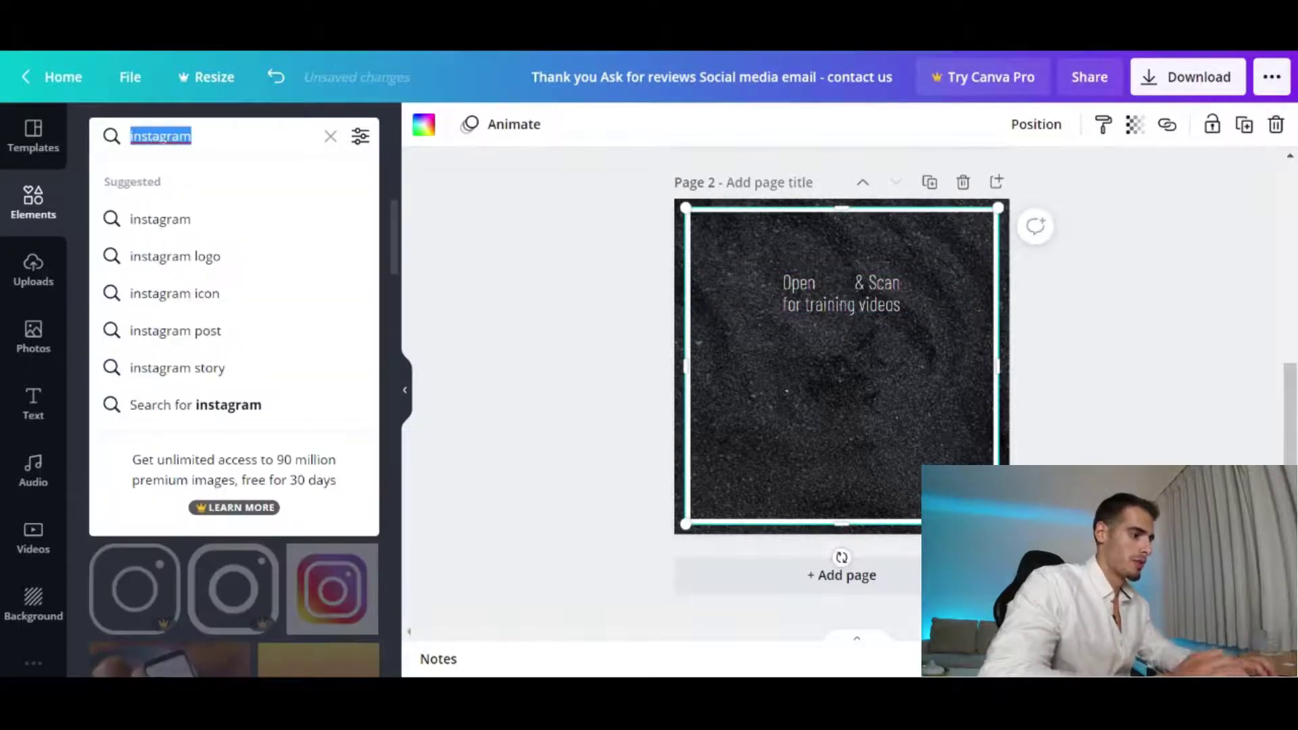
{"action": "type", "text": "camera"}
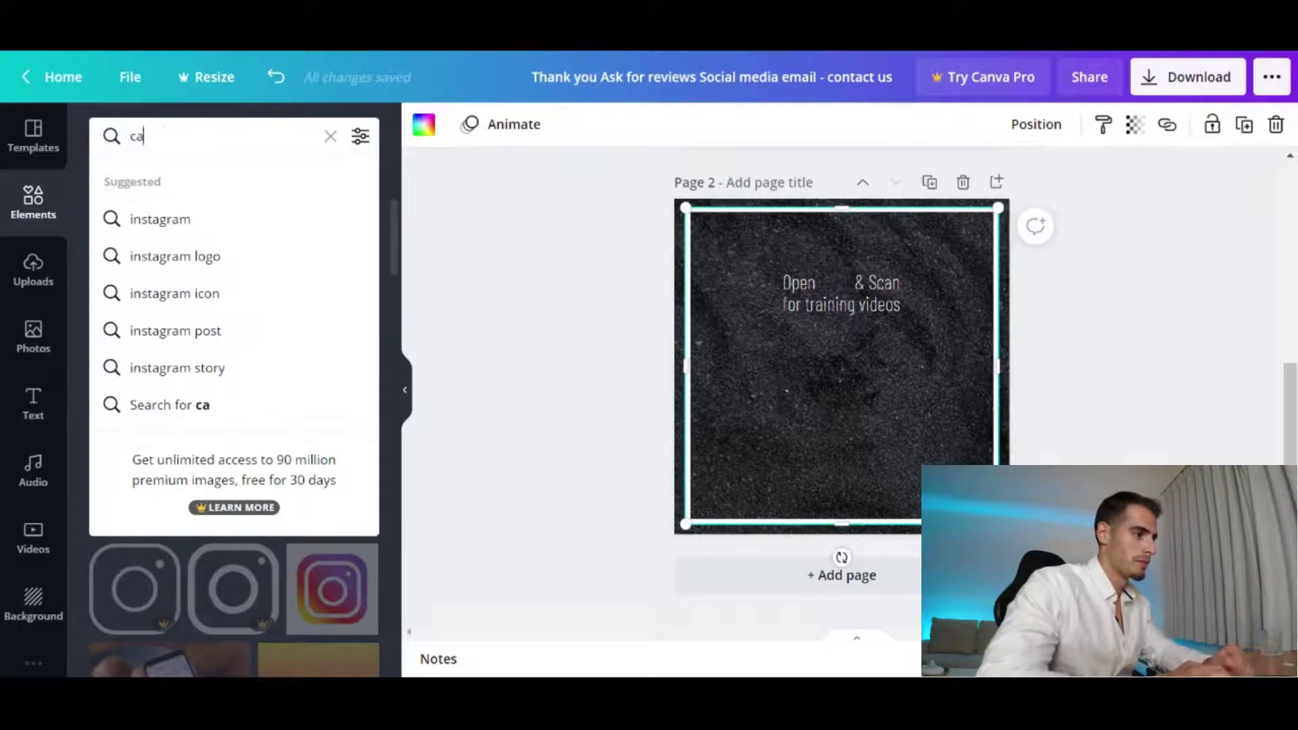
{"action": "key", "text": "Return"}
{"action": "left_click", "coordinate": [230, 345]}
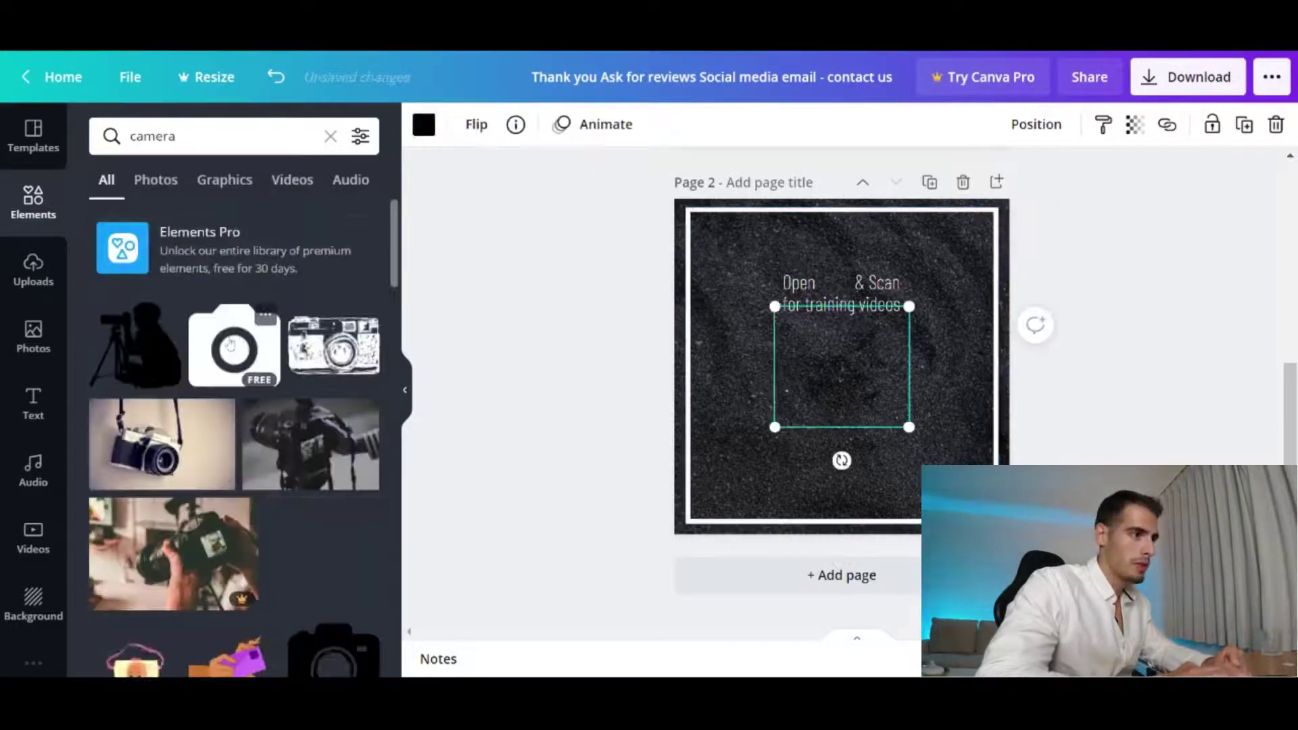
{"action": "left_click", "coordinate": [423, 125]}
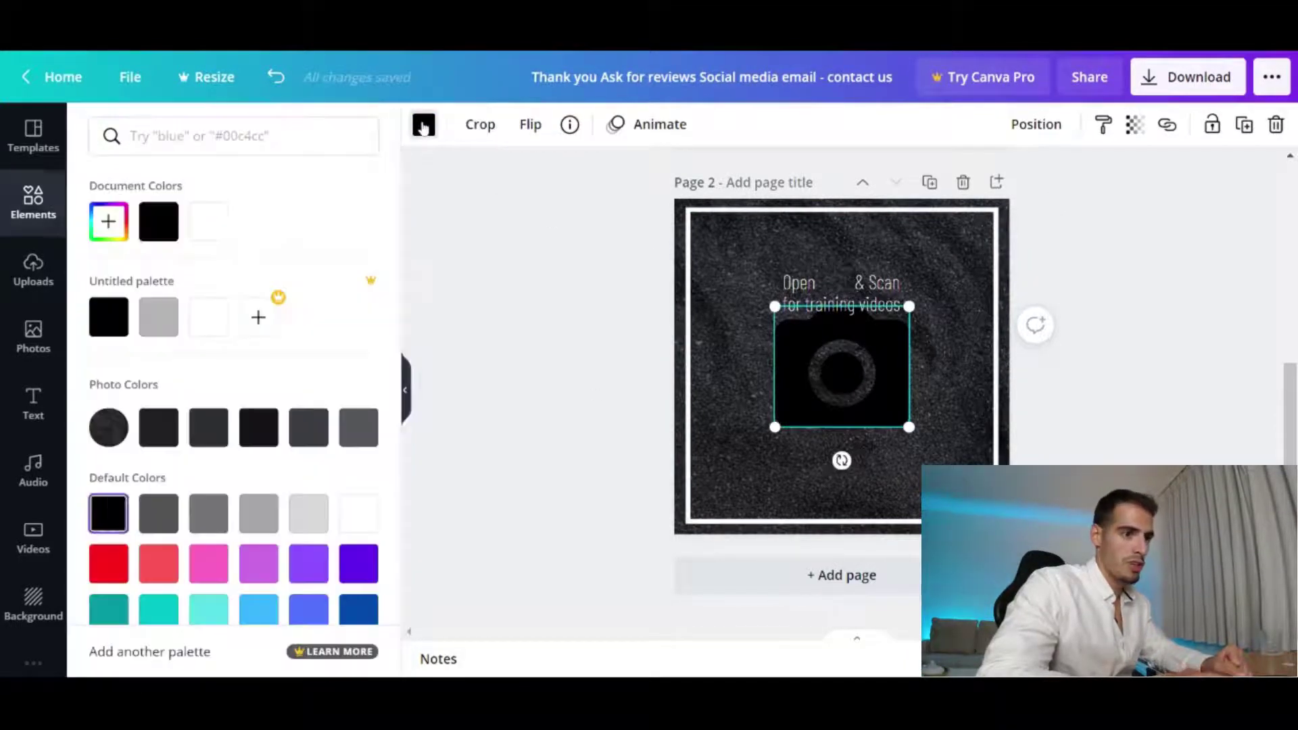
{"action": "left_click", "coordinate": [208, 222]}
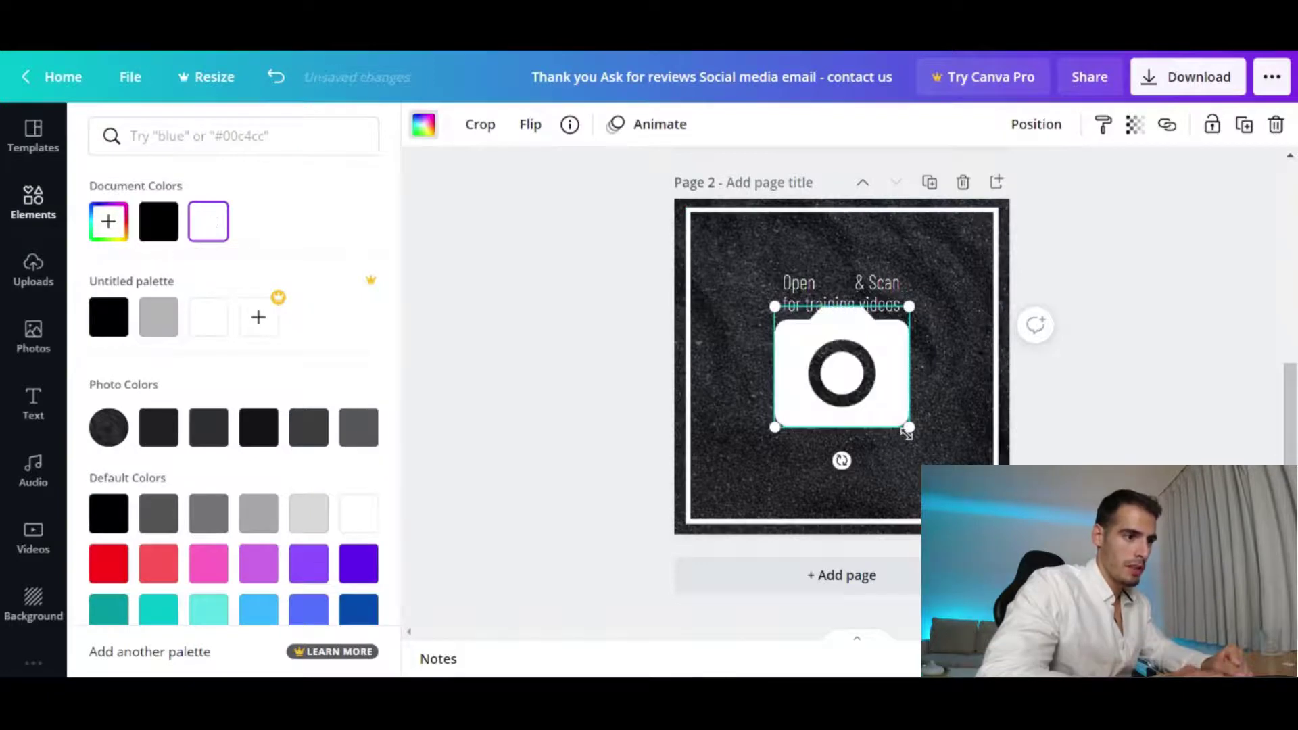
Shrink the camera icon and place it in the gap between "Open" and "& Scan" on page 2
{"action": "left_click_drag", "start_coordinate": [907, 428], "coordinate": [838, 283]}
{"action": "left_click_drag", "start_coordinate": [850, 330], "coordinate": [850, 328]}
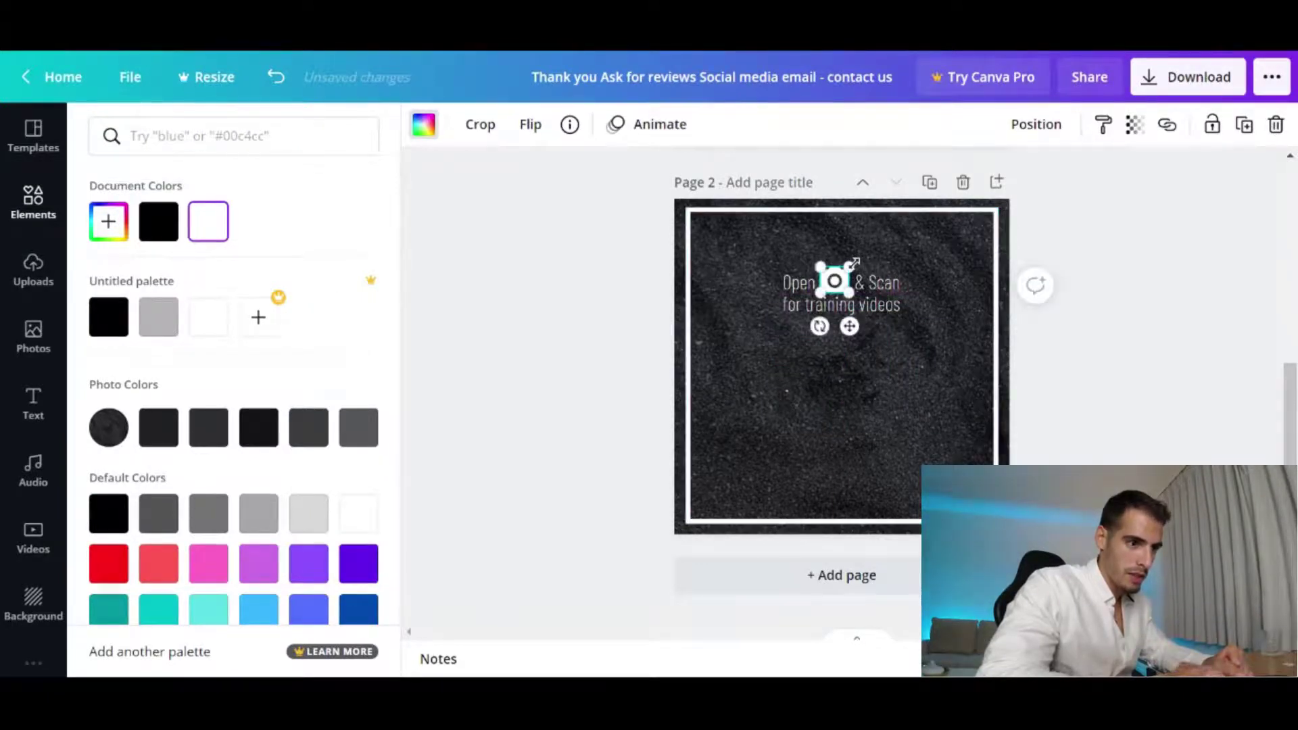
{"action": "left_click_drag", "start_coordinate": [852, 265], "coordinate": [848, 269]}
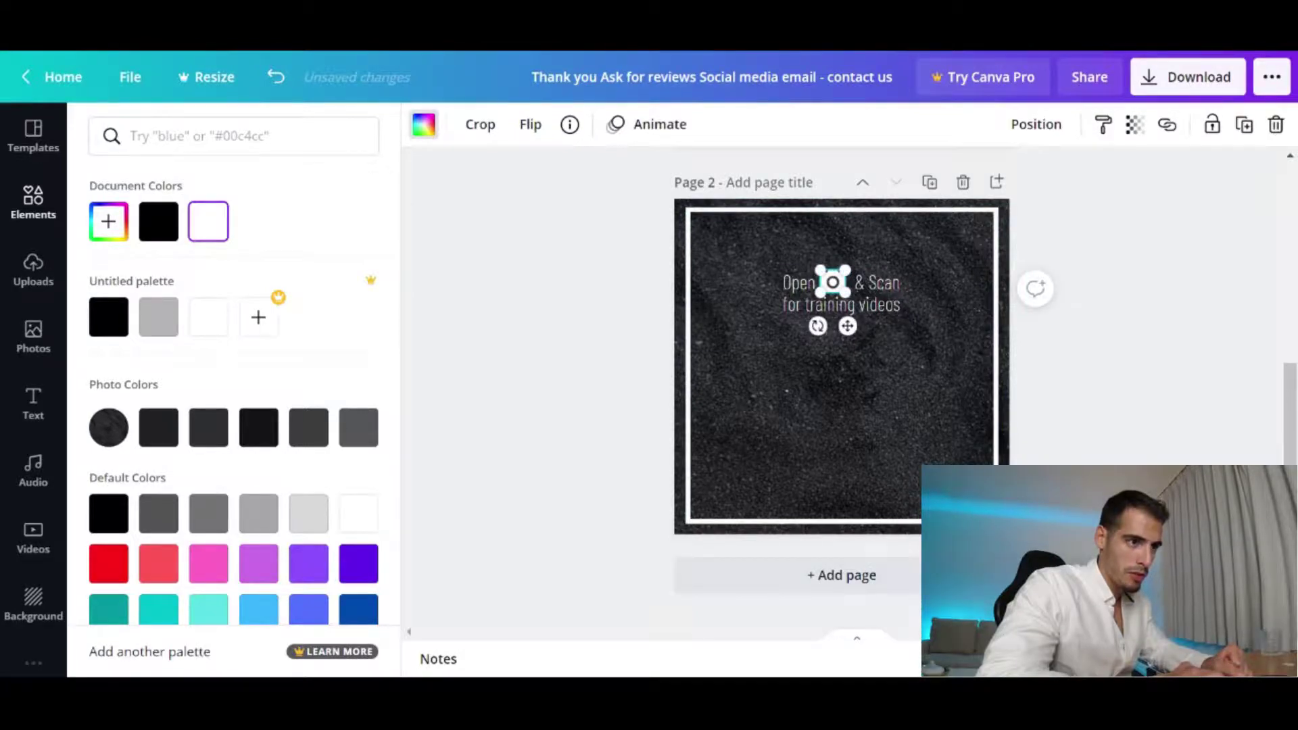
{"action": "scroll", "coordinate": [841, 344], "scroll_direction": "up", "scroll_amount": 5}
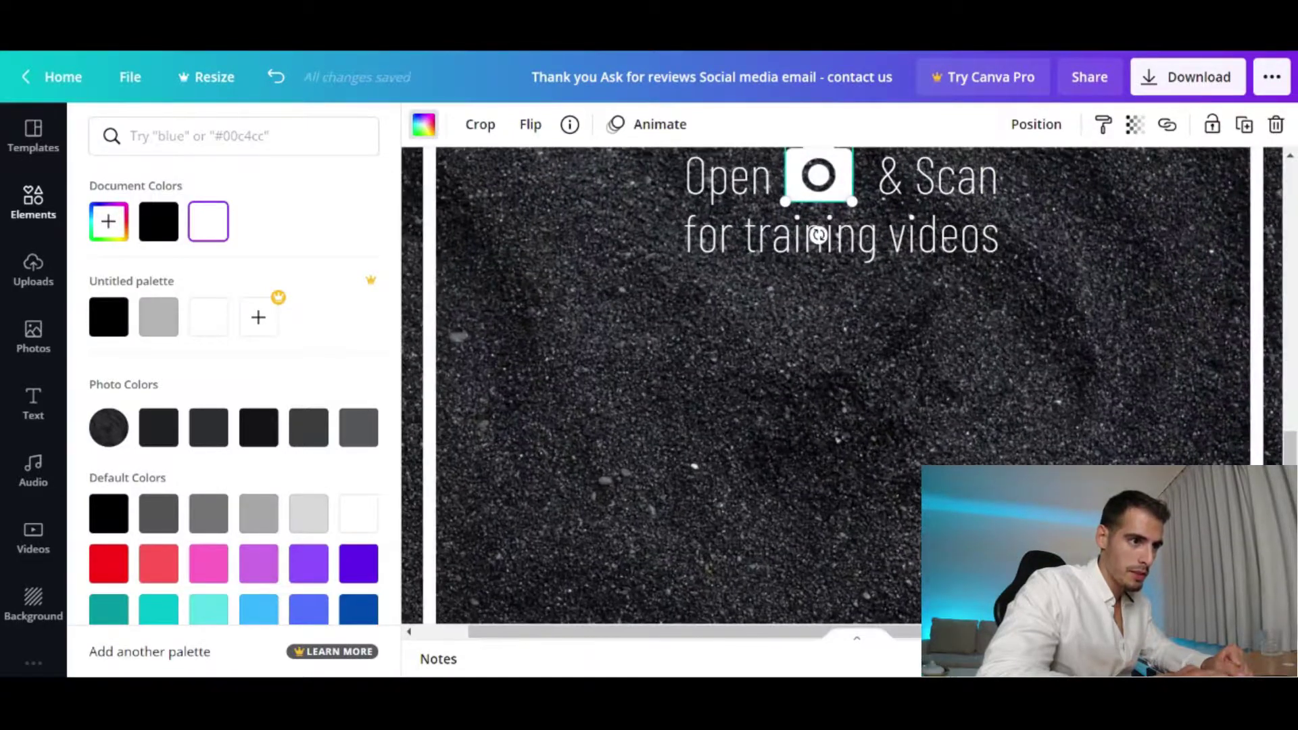
{"action": "scroll", "coordinate": [789, 279], "scroll_direction": "up", "scroll_amount": 3}
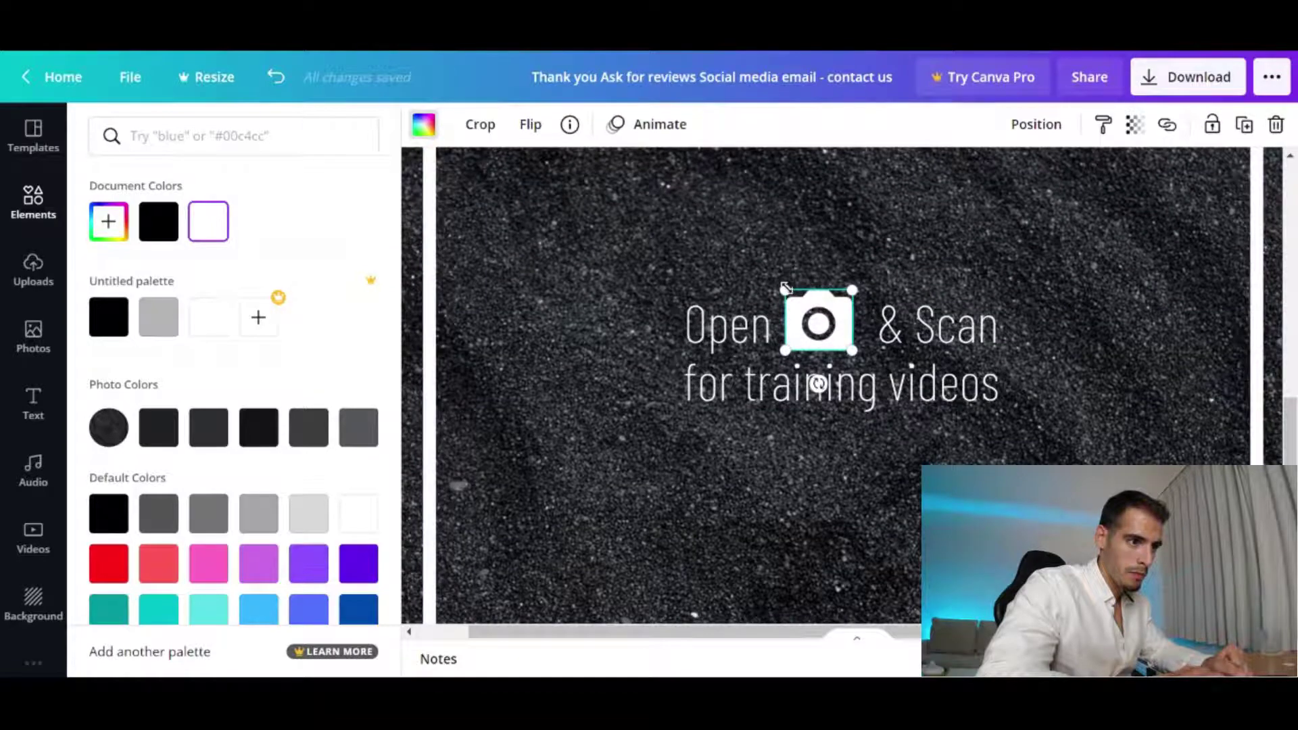
{"action": "key", "text": "ctrl+z"}
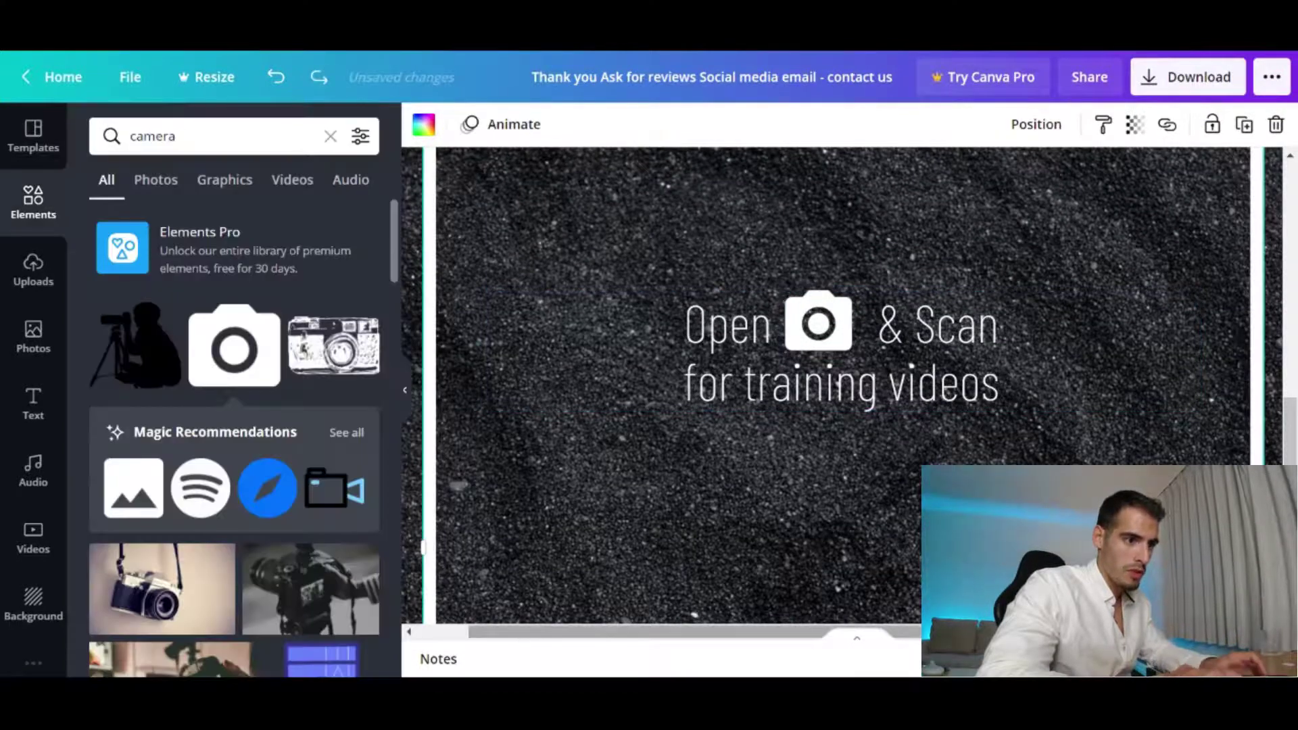
{"action": "scroll", "coordinate": [841, 372], "scroll_direction": "down", "scroll_amount": 3}
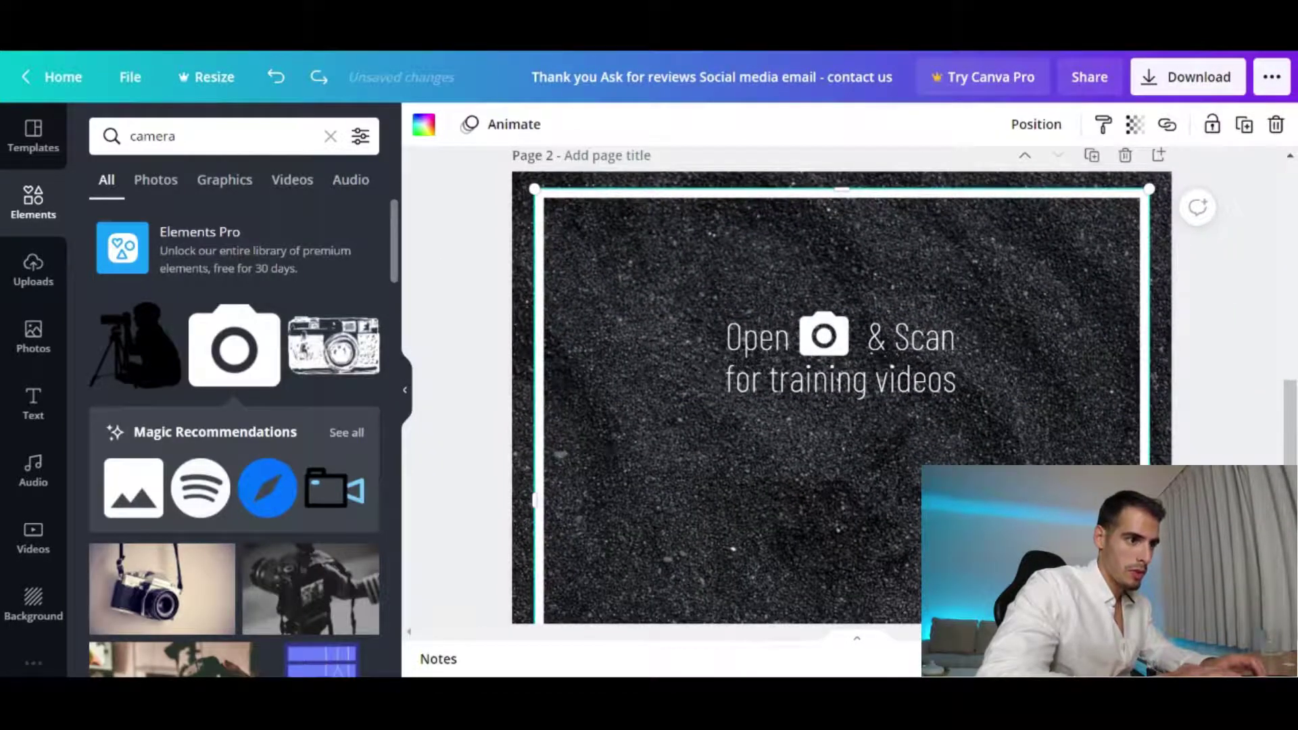
Enlarge the "Open & Scan for training videos" text to size 61, with the camera icon scaled to match, near the upper frame edge
{"action": "left_click", "coordinate": [742, 341]}
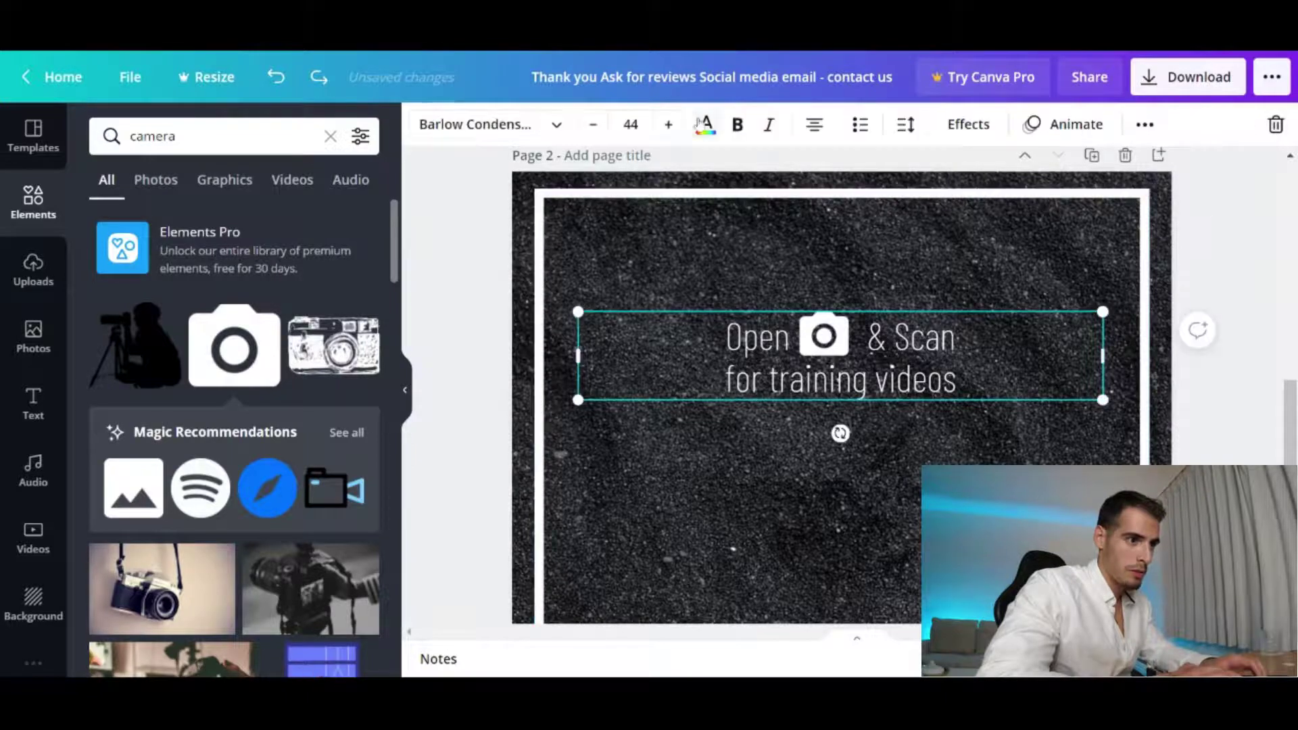
{"action": "left_click", "coordinate": [661, 125]}
{"action": "left_click", "coordinate": [661, 124]}
{"action": "left_click", "coordinate": [661, 124]}
{"action": "left_click", "coordinate": [661, 124]}
{"action": "left_click", "coordinate": [661, 124]}
{"action": "left_click", "coordinate": [661, 124]}
{"action": "left_click", "coordinate": [661, 124]}
{"action": "left_click", "coordinate": [661, 125]}
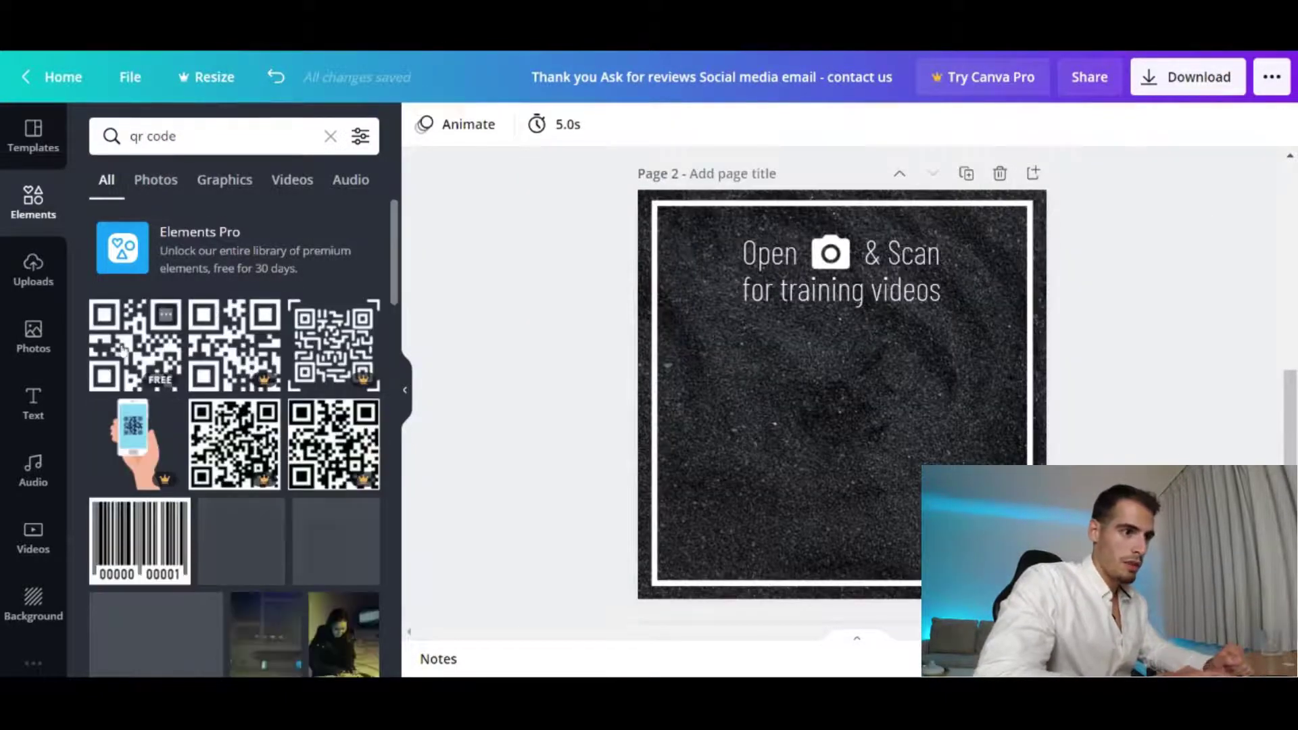
Add a free "qr code" graphic in white, centered below the "Open & Scan for training videos" text
{"action": "left_click", "coordinate": [121, 348]}
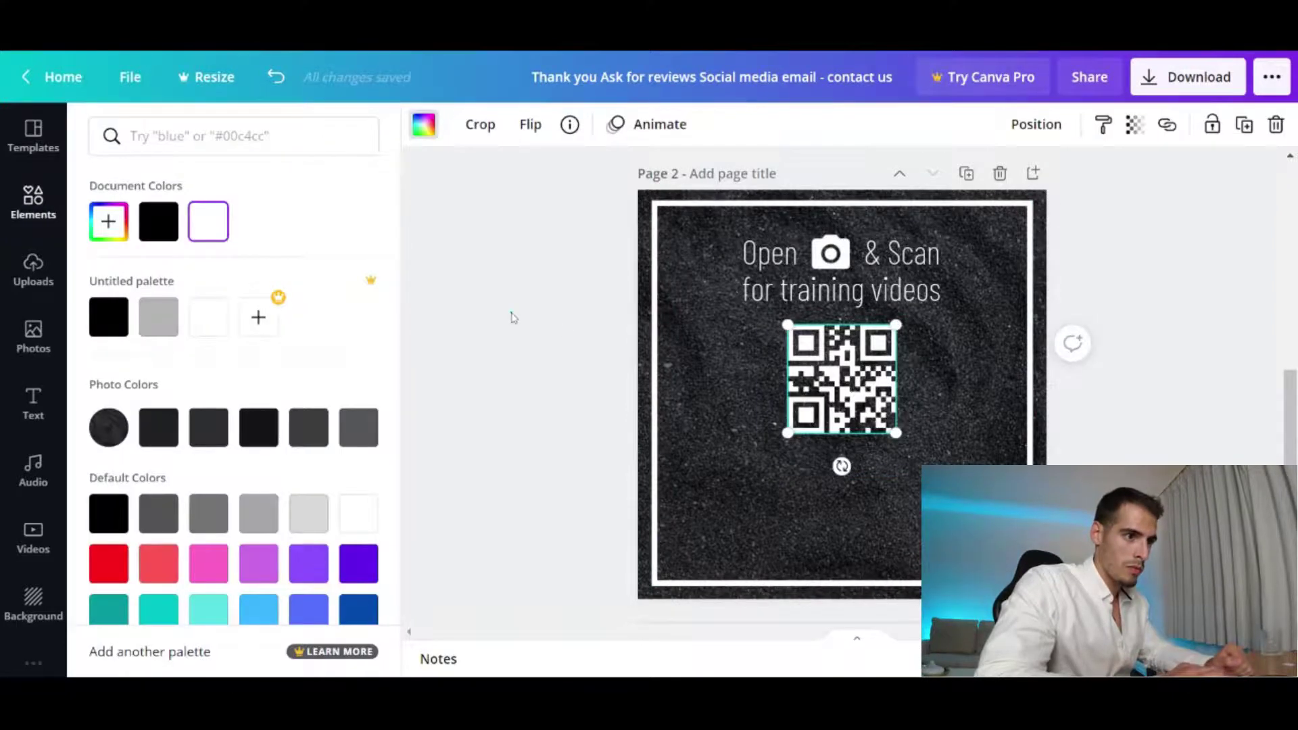
{"action": "key", "text": "Escape"}
{"action": "key", "text": "Escape"}
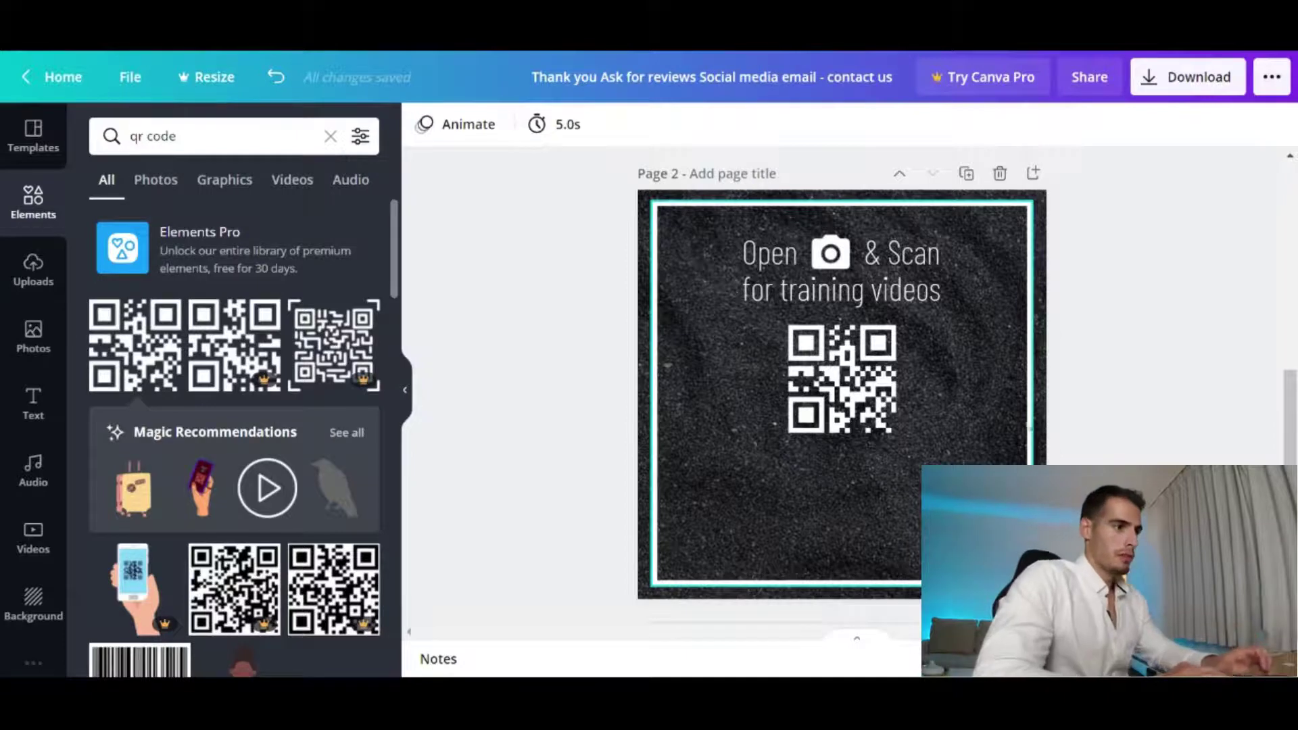
Add a centered text box below the QR code reading "We'd love to see how you use our product."
{"action": "type", "text": "tWe'd"}
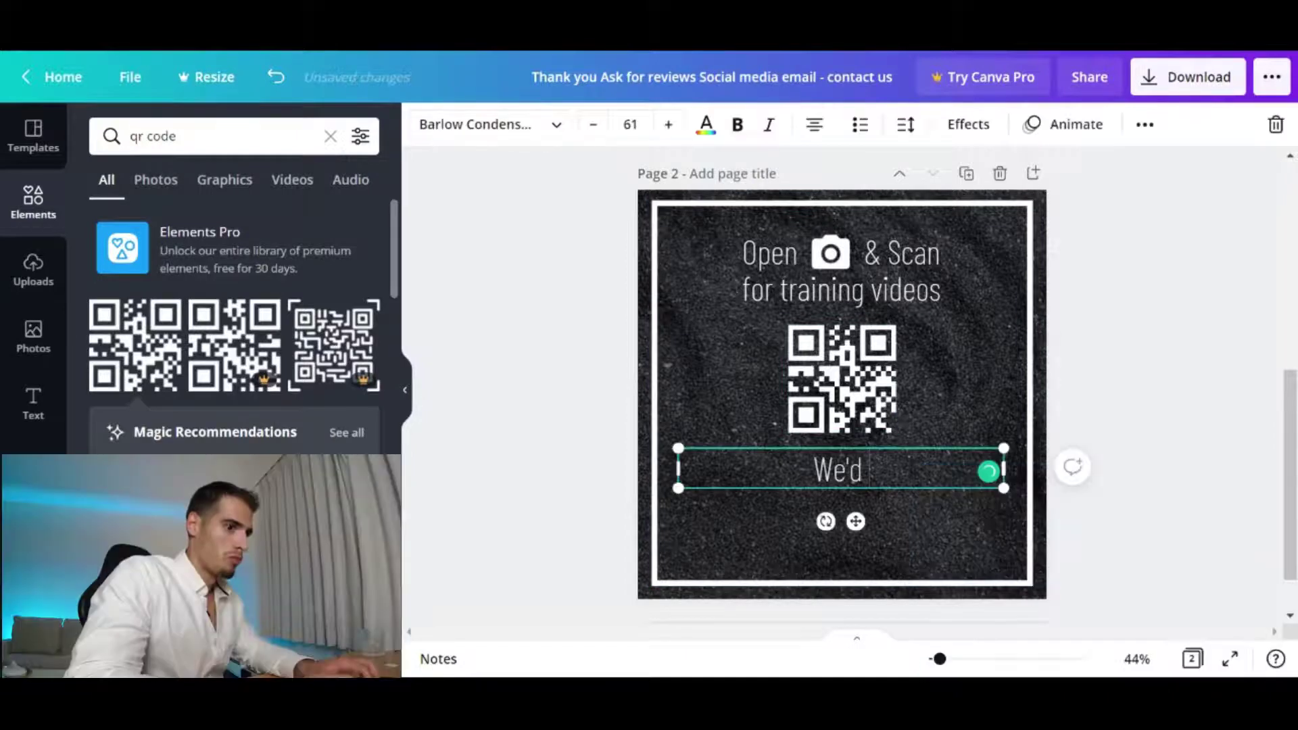
{"action": "type", "text": " lo"}
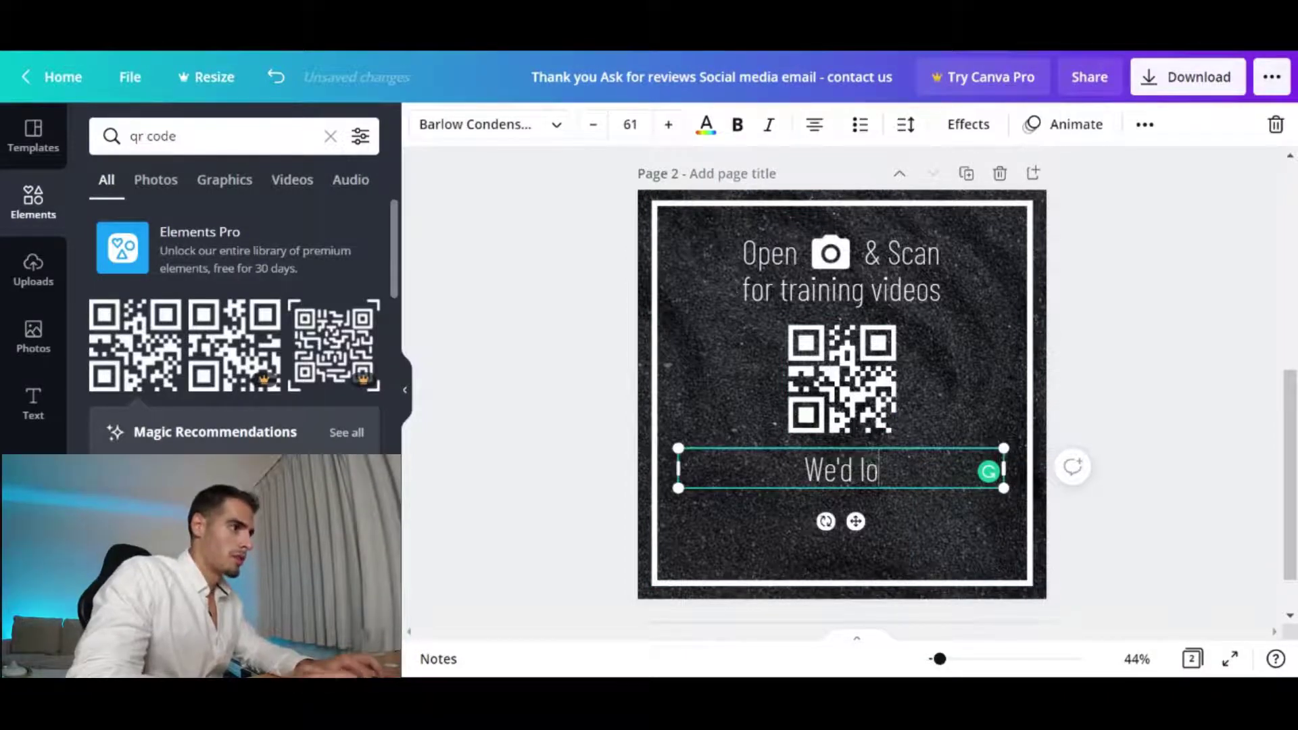
{"action": "type", "text": "ve to see ho"}
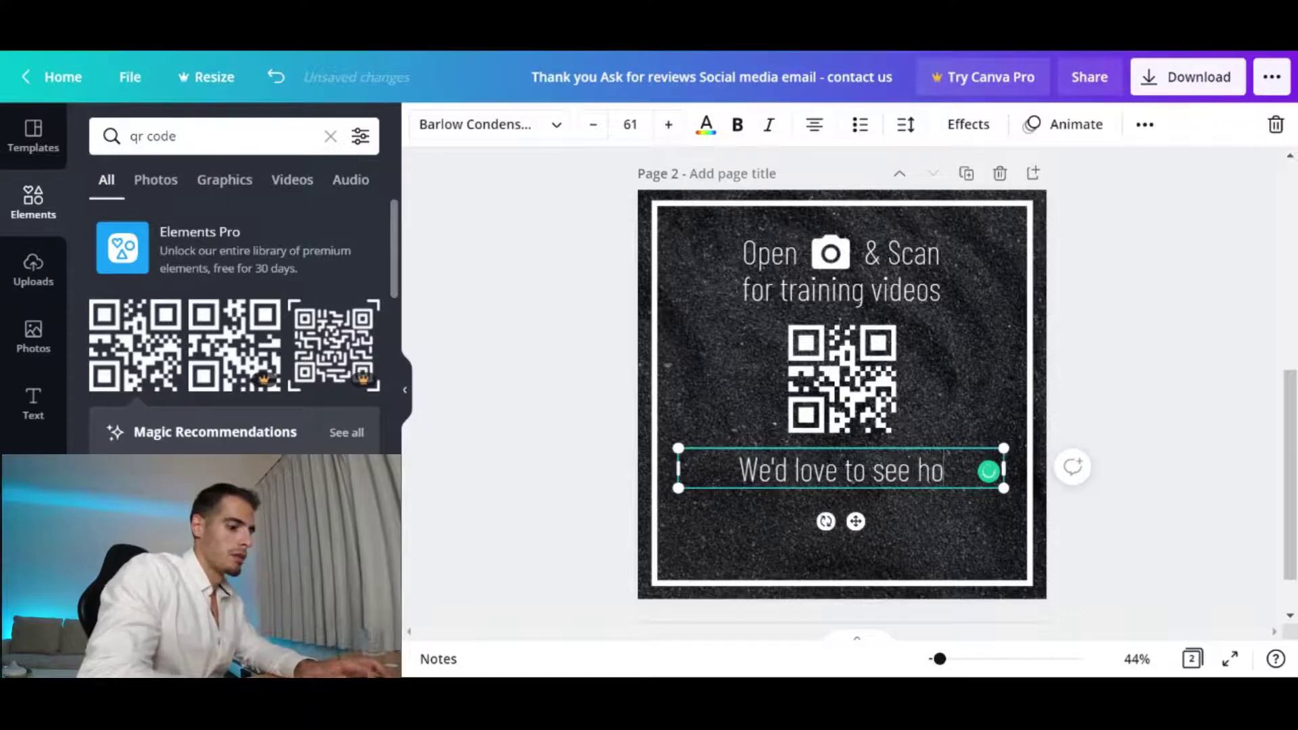
{"action": "type", "text": "w you us"}
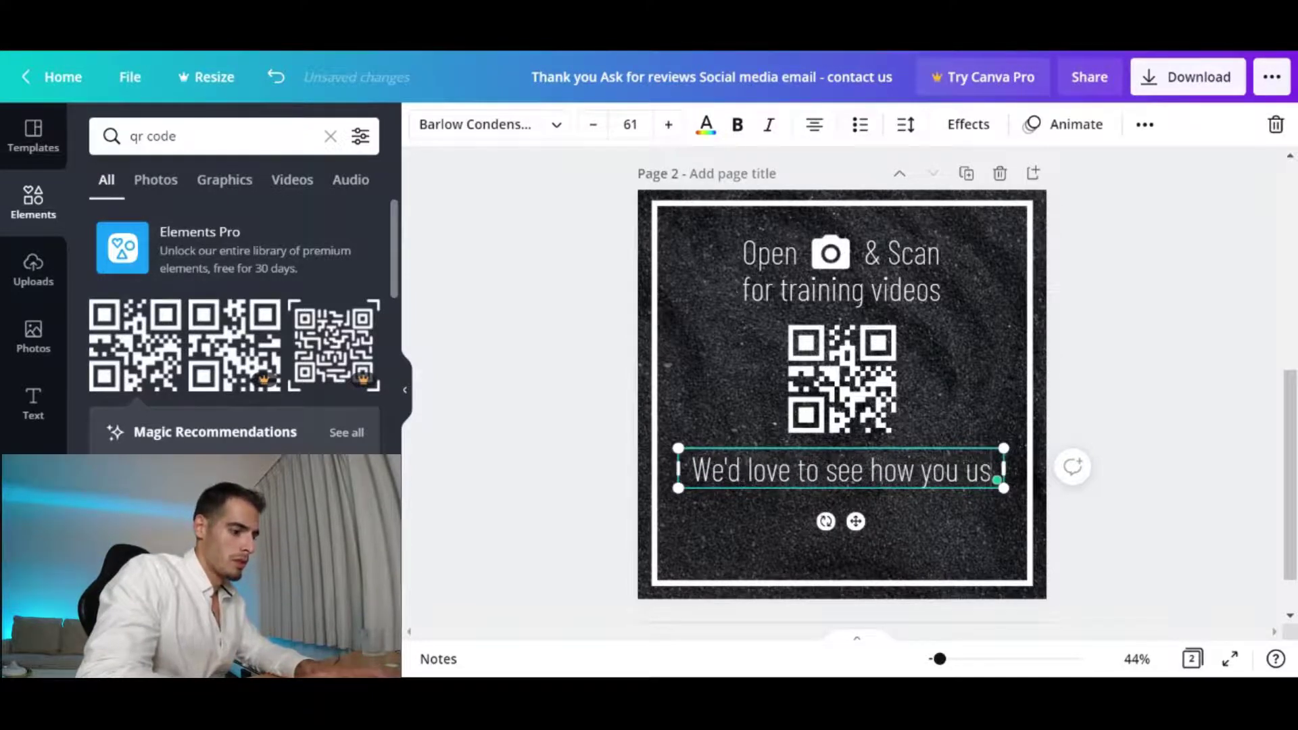
{"action": "type", "text": "e our"}
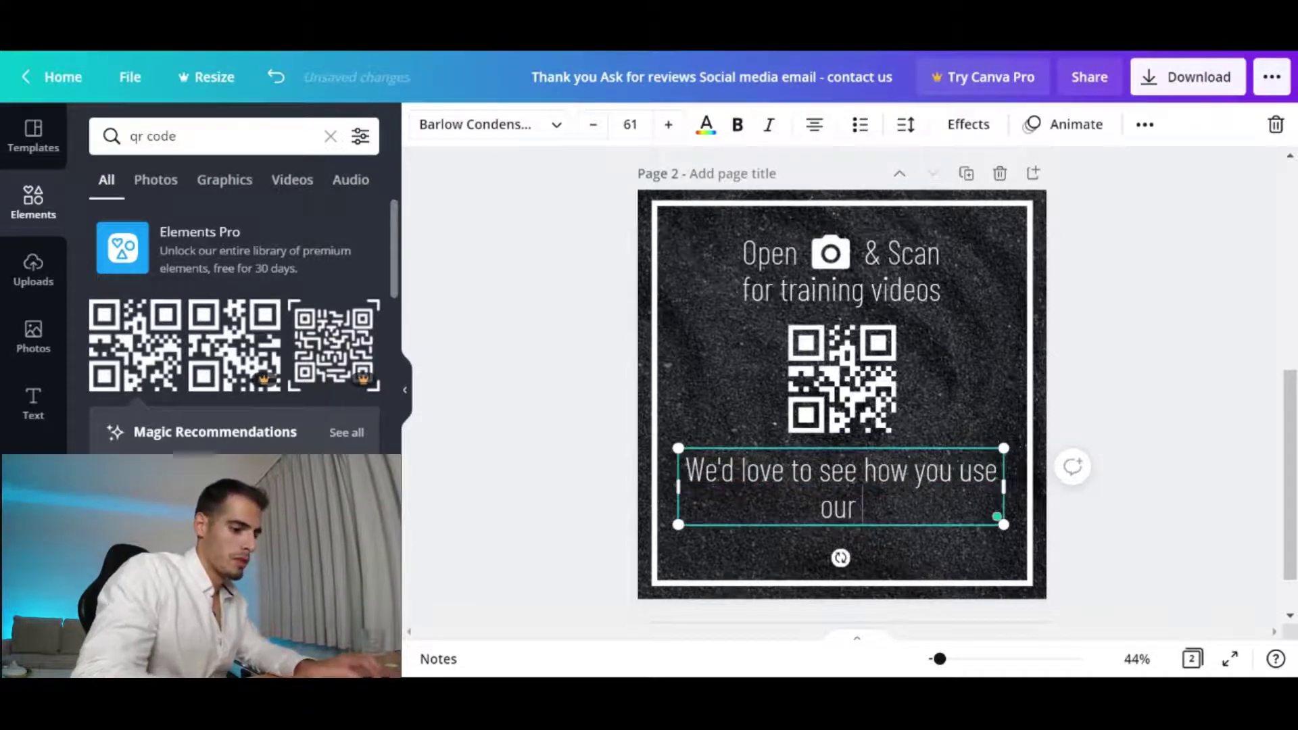
{"action": "type", "text": " product."}
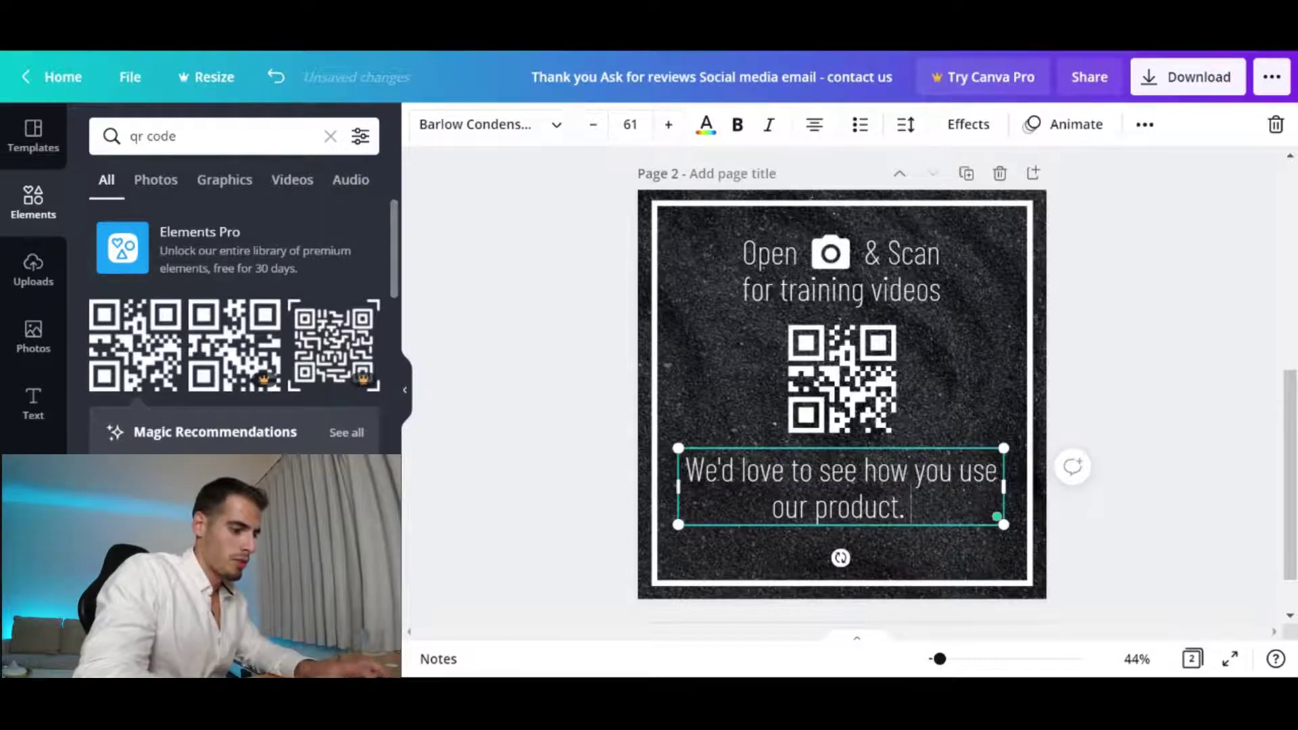
Continue the text below the QR code with "Make sure to follow & tag us on Insatgram." and shrink it to fit two lines
{"action": "type", "text": " Make sure t"}
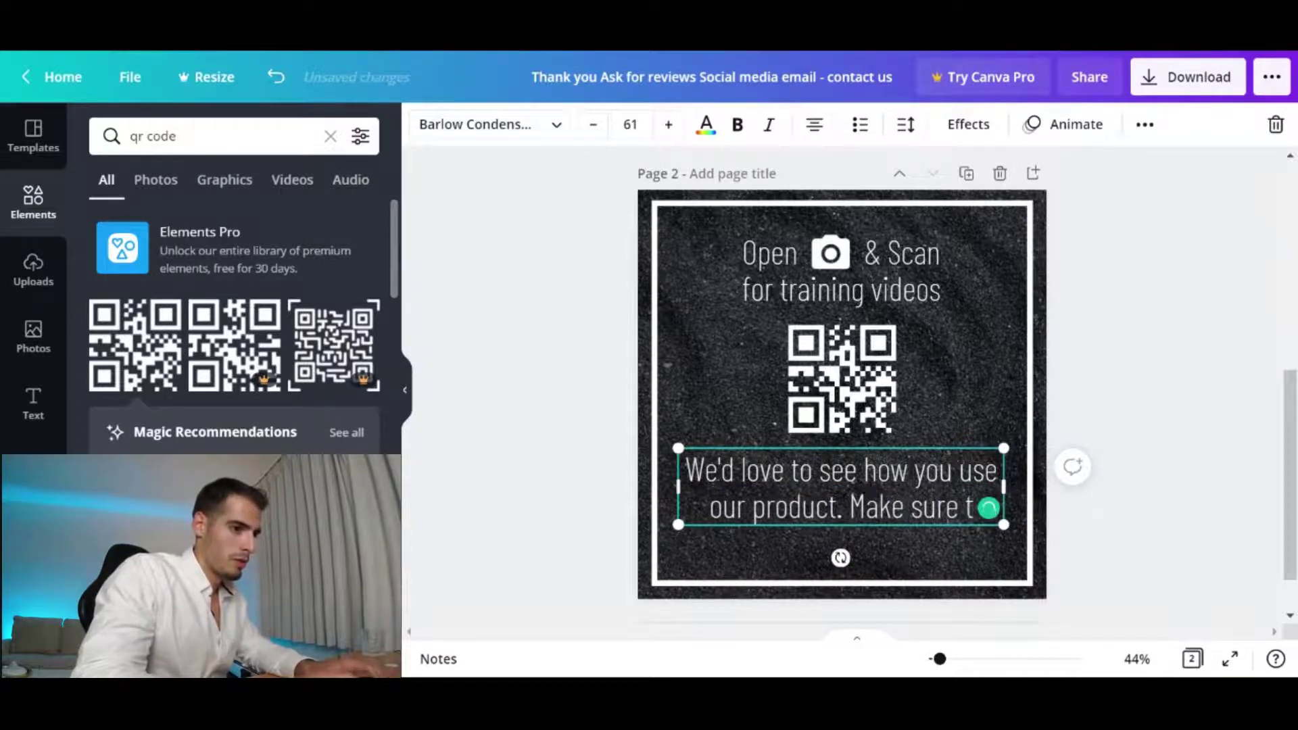
{"action": "type", "text": "o foll"}
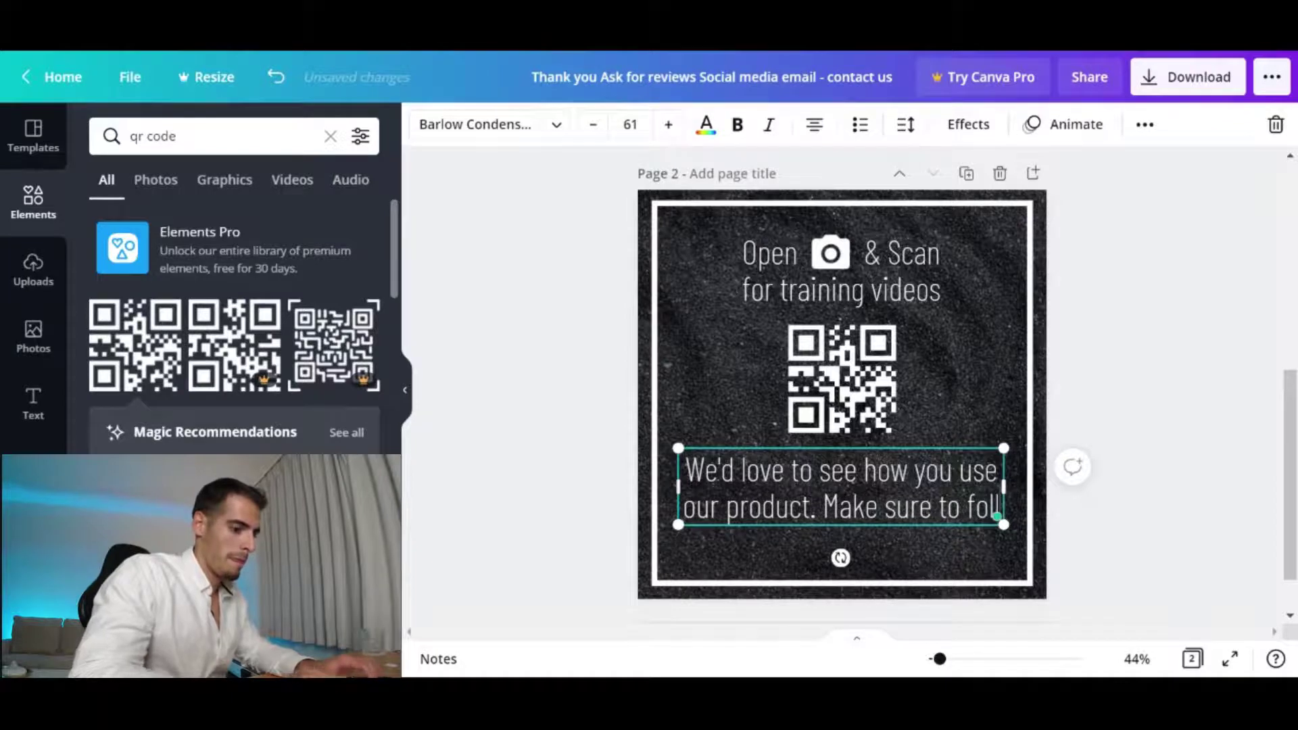
{"action": "type", "text": "ow & tag"}
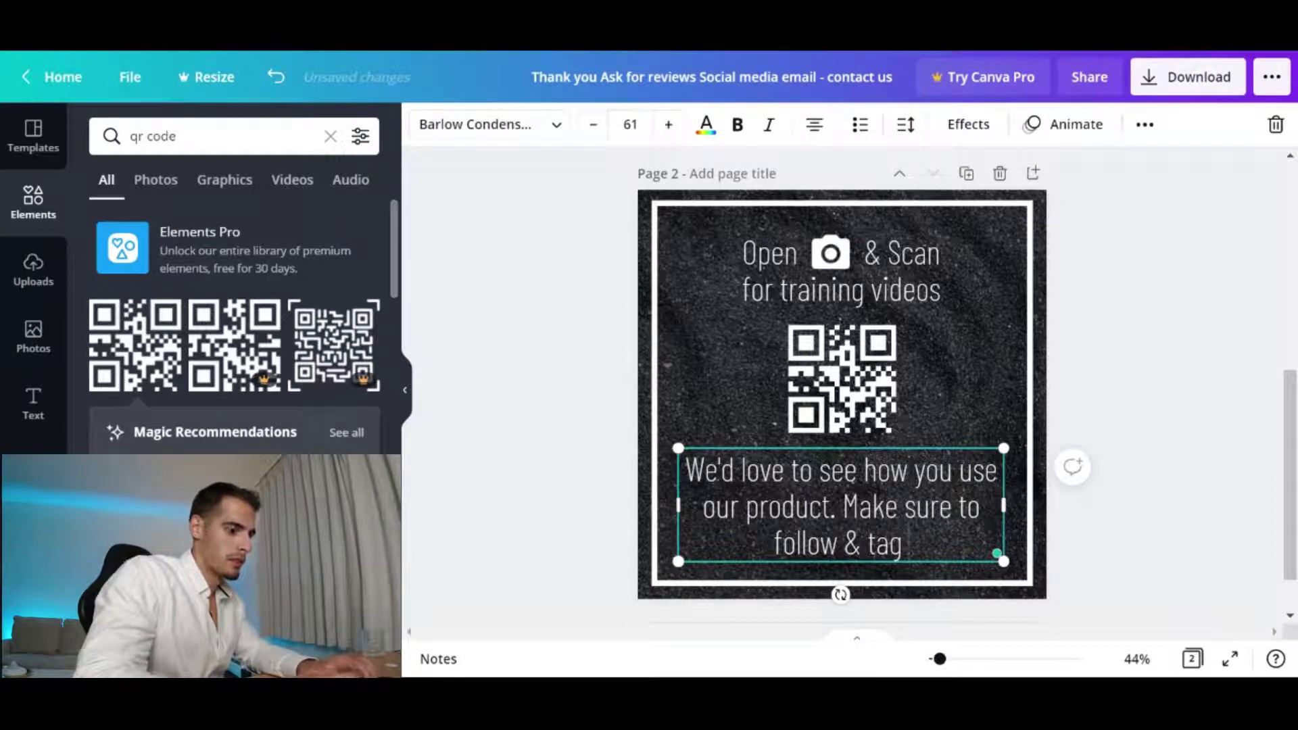
{"action": "type", "text": " us on"}
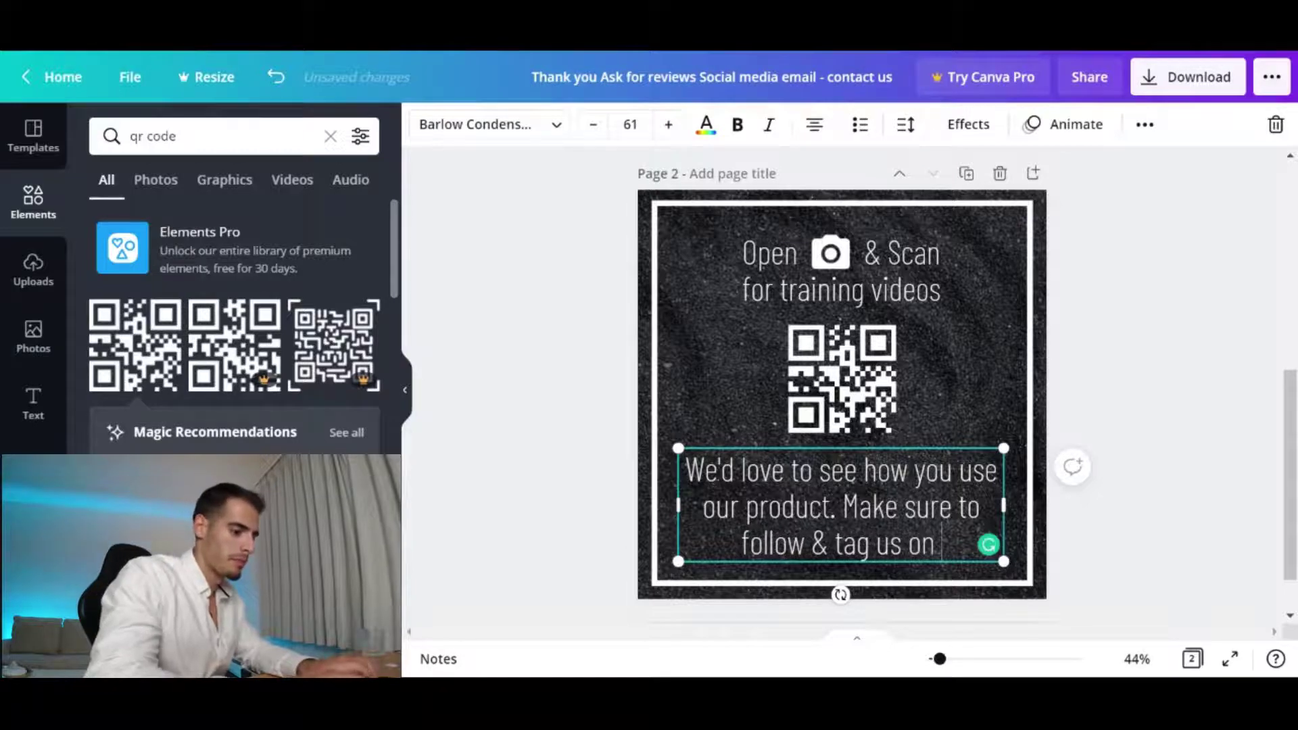
{"action": "type", "text": " Instagram."}
{"action": "left_click_drag", "start_coordinate": [1005, 561], "coordinate": [1022, 491]}
{"action": "key", "text": "Escape"}
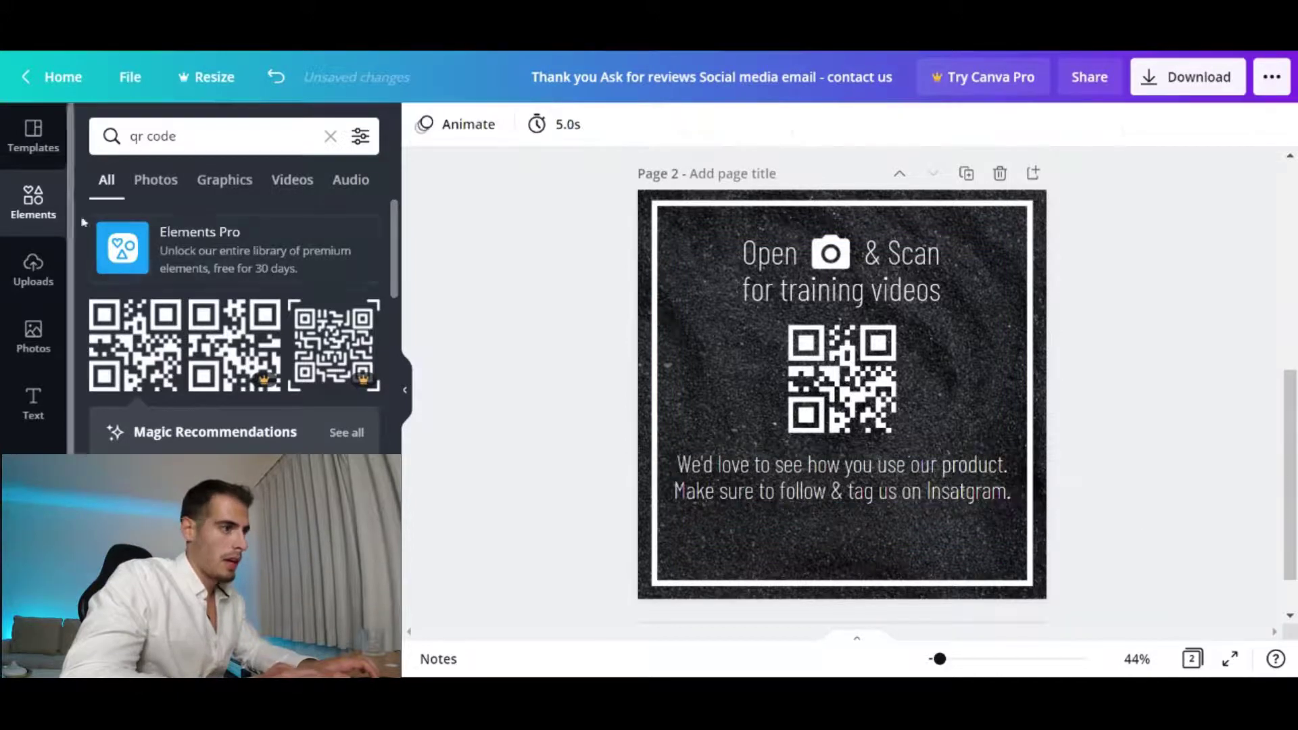
Search the elements for "instagram" and add the free single-color outline Instagram logo to page 2
{"action": "left_click", "coordinate": [330, 136]}
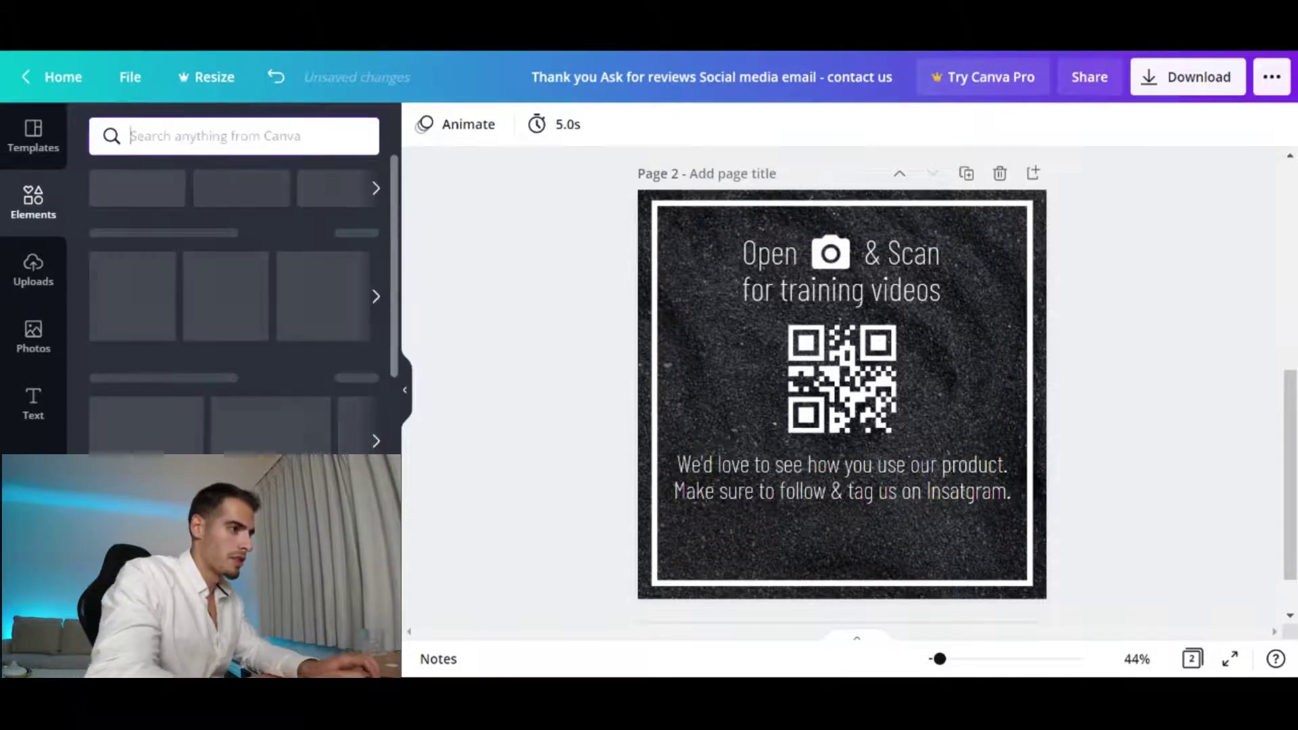
{"action": "left_click", "coordinate": [133, 136]}
{"action": "type", "text": "ins"}
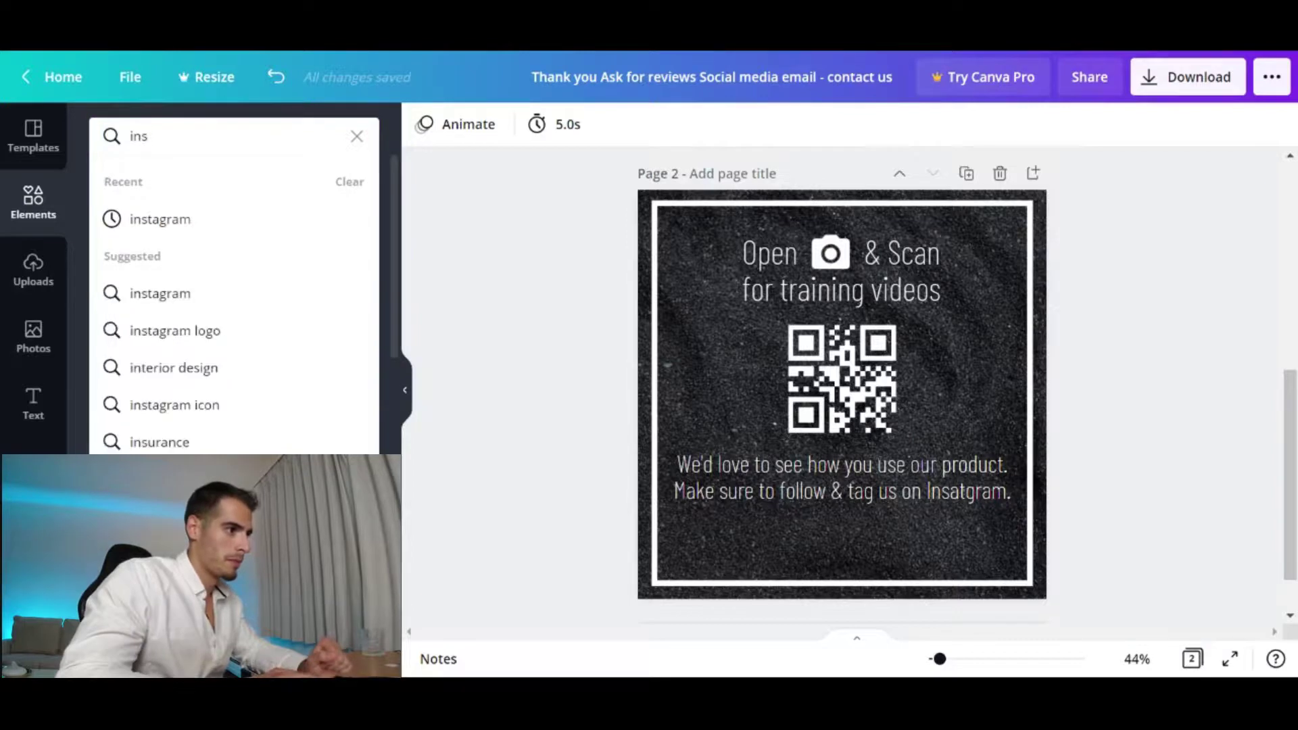
{"action": "left_click", "coordinate": [179, 217]}
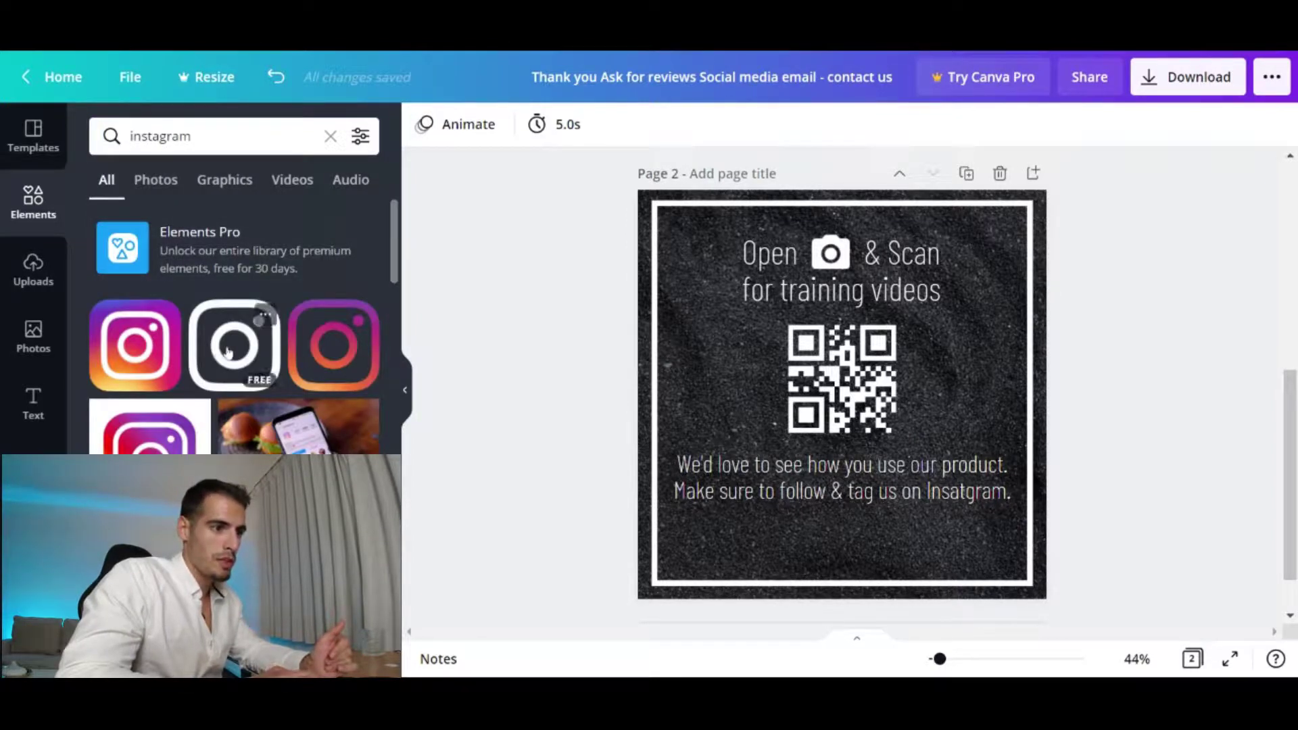
{"action": "left_click", "coordinate": [879, 395]}
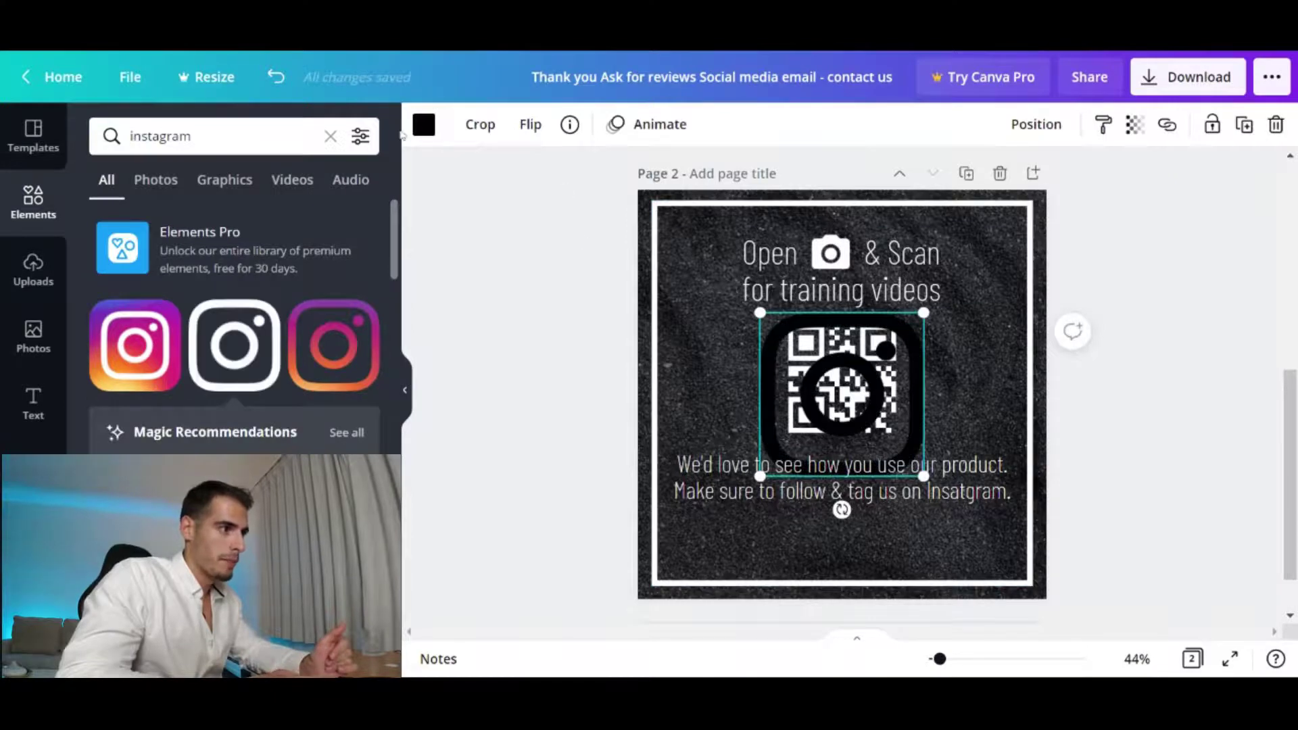
Recolor the Instagram logo white, shrink it to about 95 × 95 px and place it below the follow-and-tag text
{"action": "left_click", "coordinate": [419, 129]}
{"action": "left_click", "coordinate": [208, 222]}
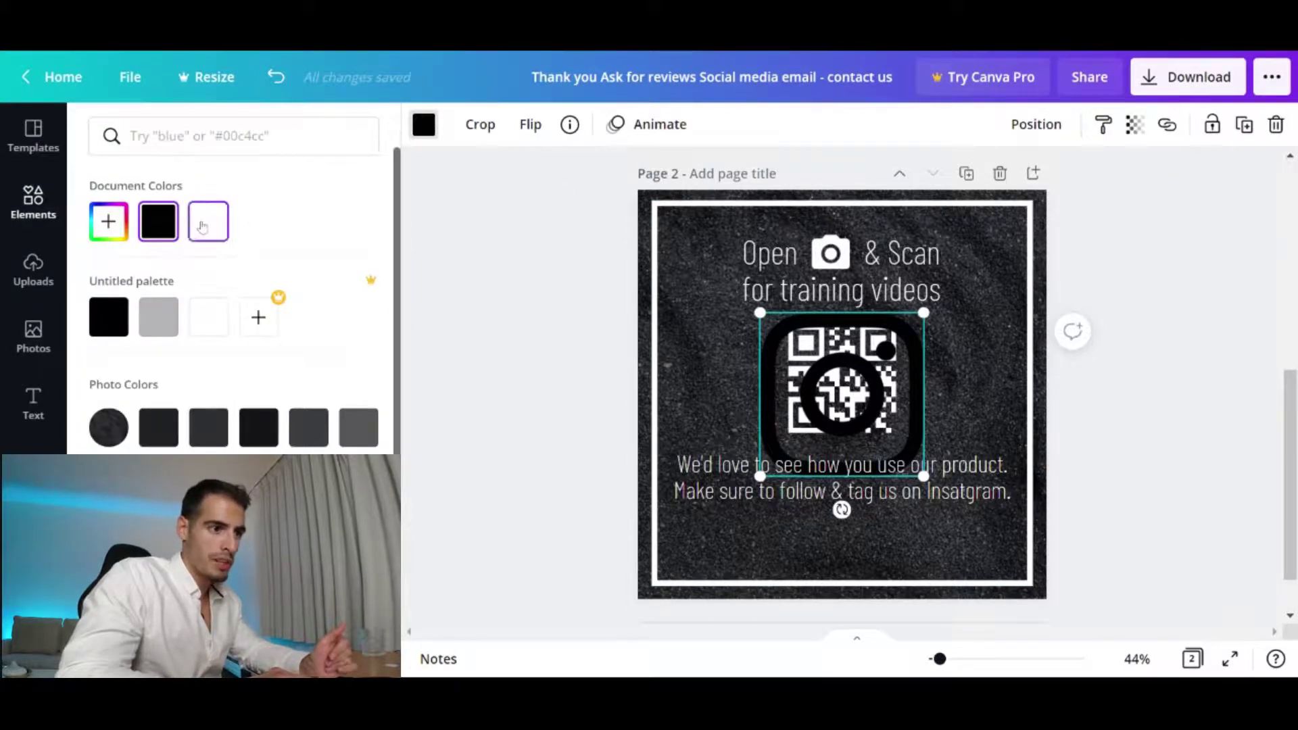
{"action": "left_click_drag", "start_coordinate": [924, 313], "coordinate": [813, 440]}
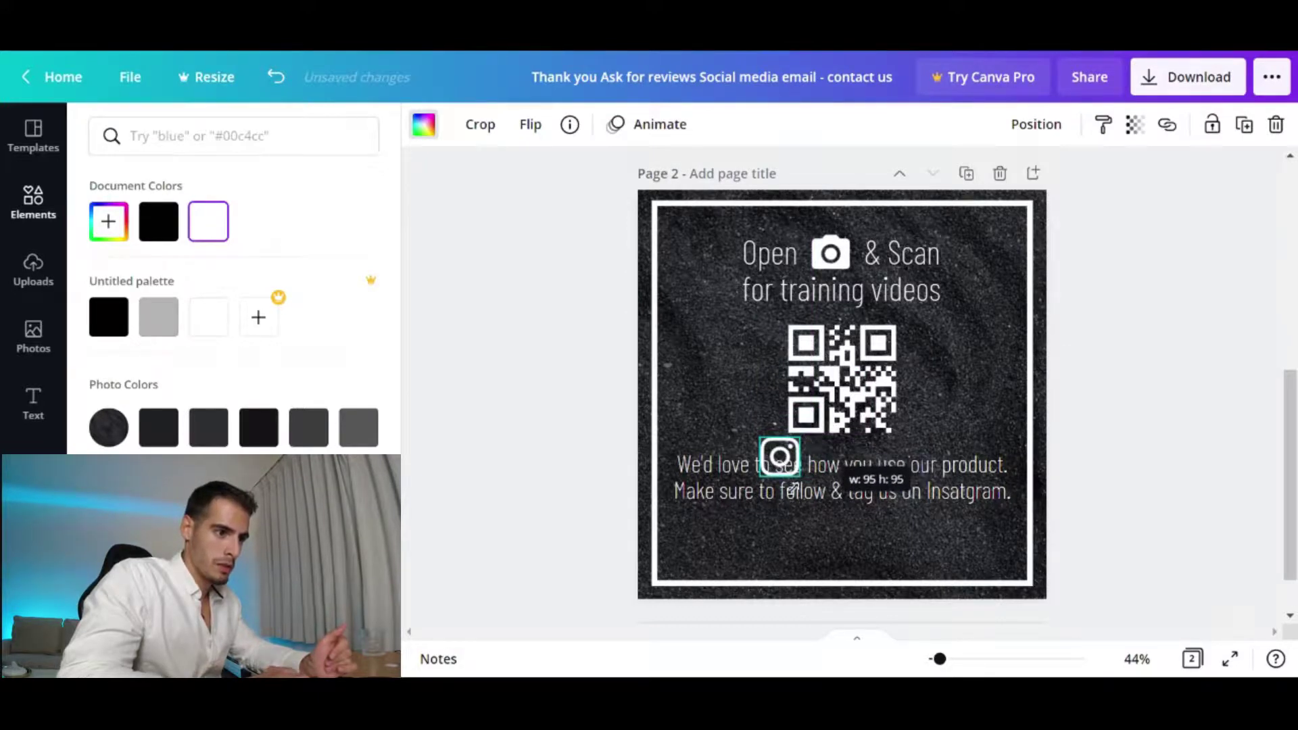
{"action": "left_click_drag", "start_coordinate": [793, 487], "coordinate": [788, 585]}
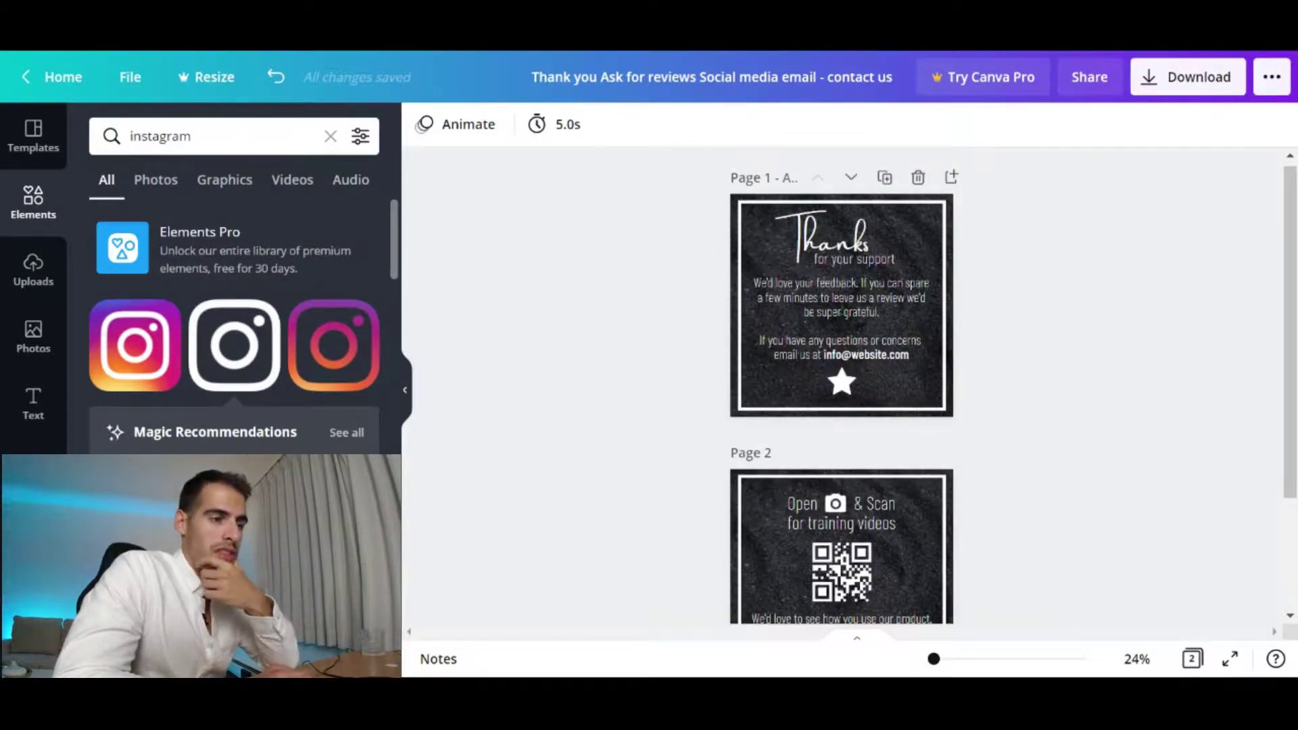
Review the layout and text of both card pages together, from the thank-you message to the Instagram line
{"action": "scroll", "coordinate": [842, 386], "scroll_direction": "down", "scroll_amount": 1}
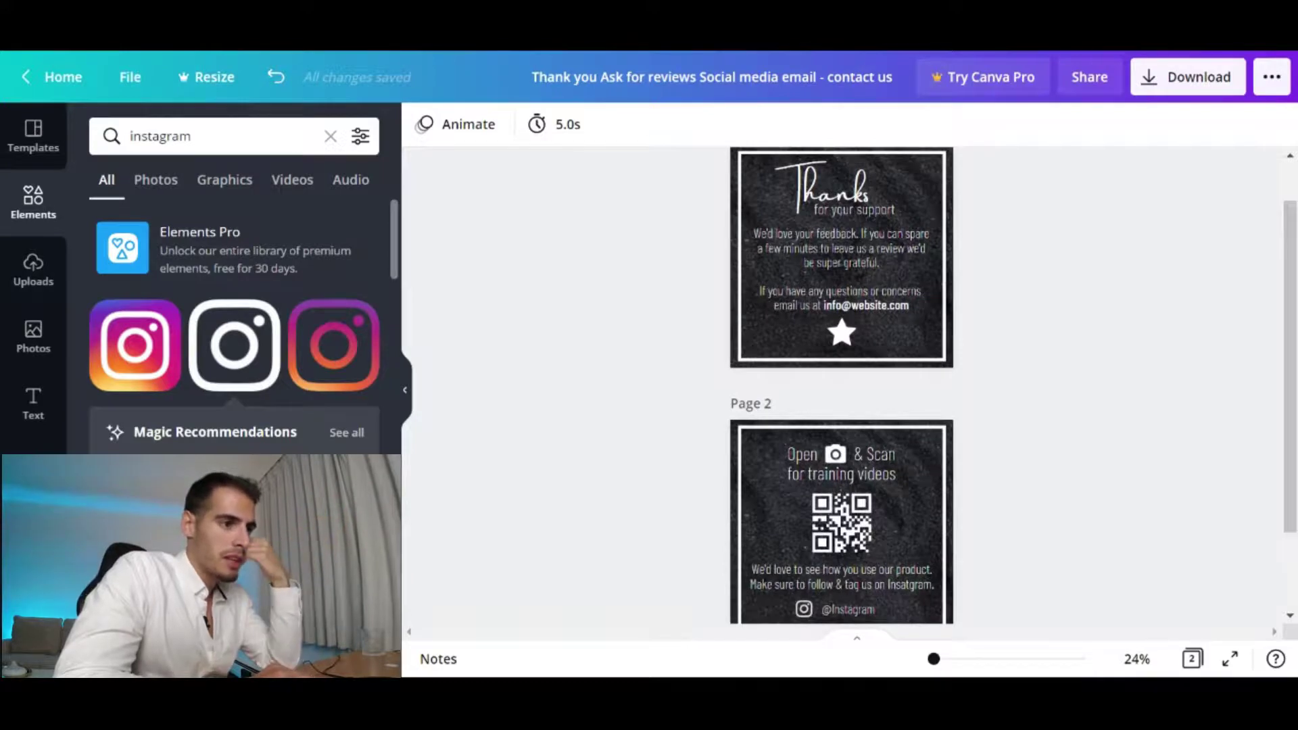
{"action": "scroll", "coordinate": [842, 386], "scroll_direction": "down", "scroll_amount": 1}
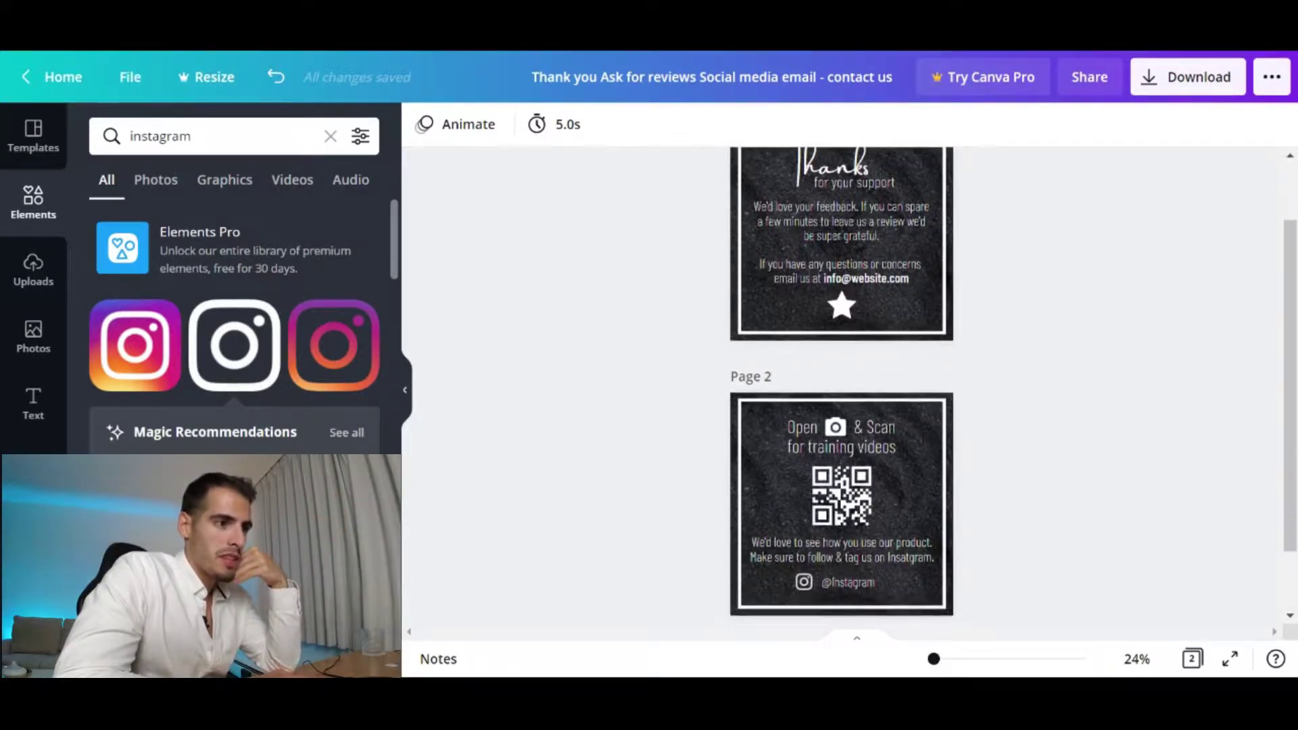
{"action": "scroll", "coordinate": [842, 385], "scroll_direction": "up", "scroll_amount": 2}
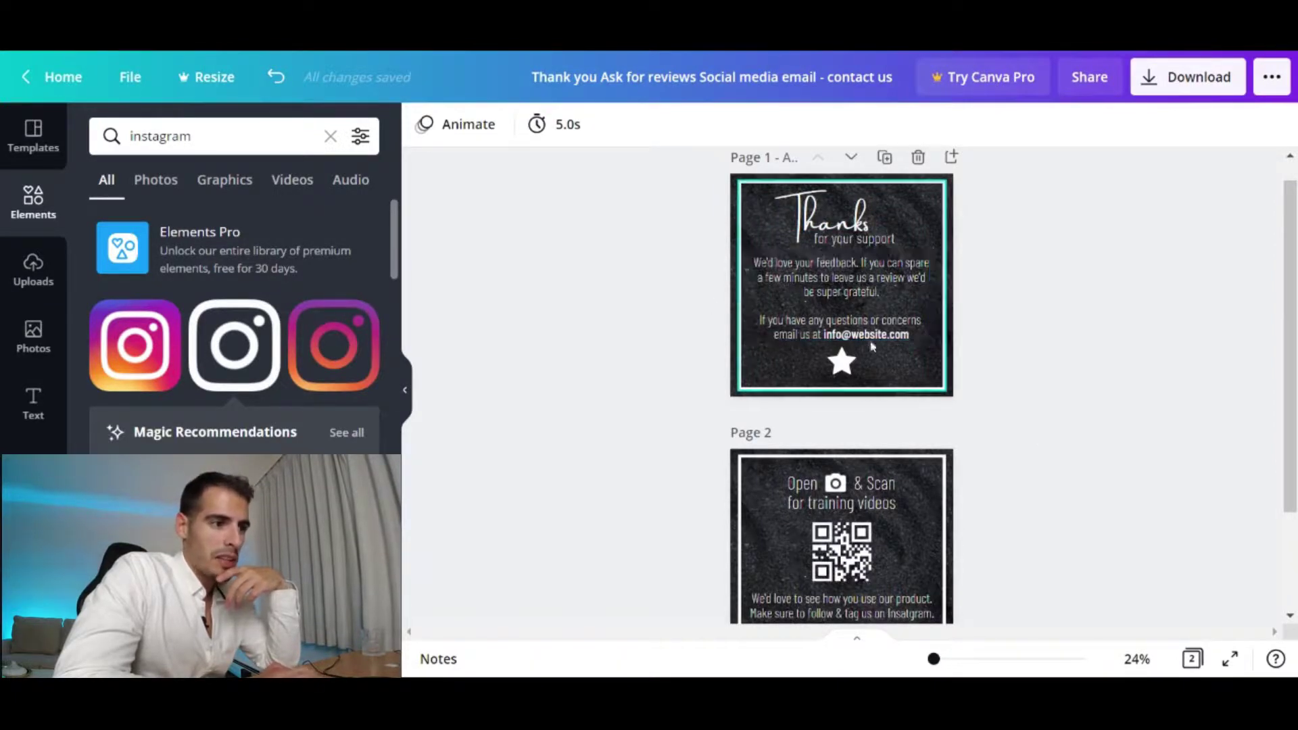
{"action": "scroll", "coordinate": [844, 358], "scroll_direction": "down", "scroll_amount": 1}
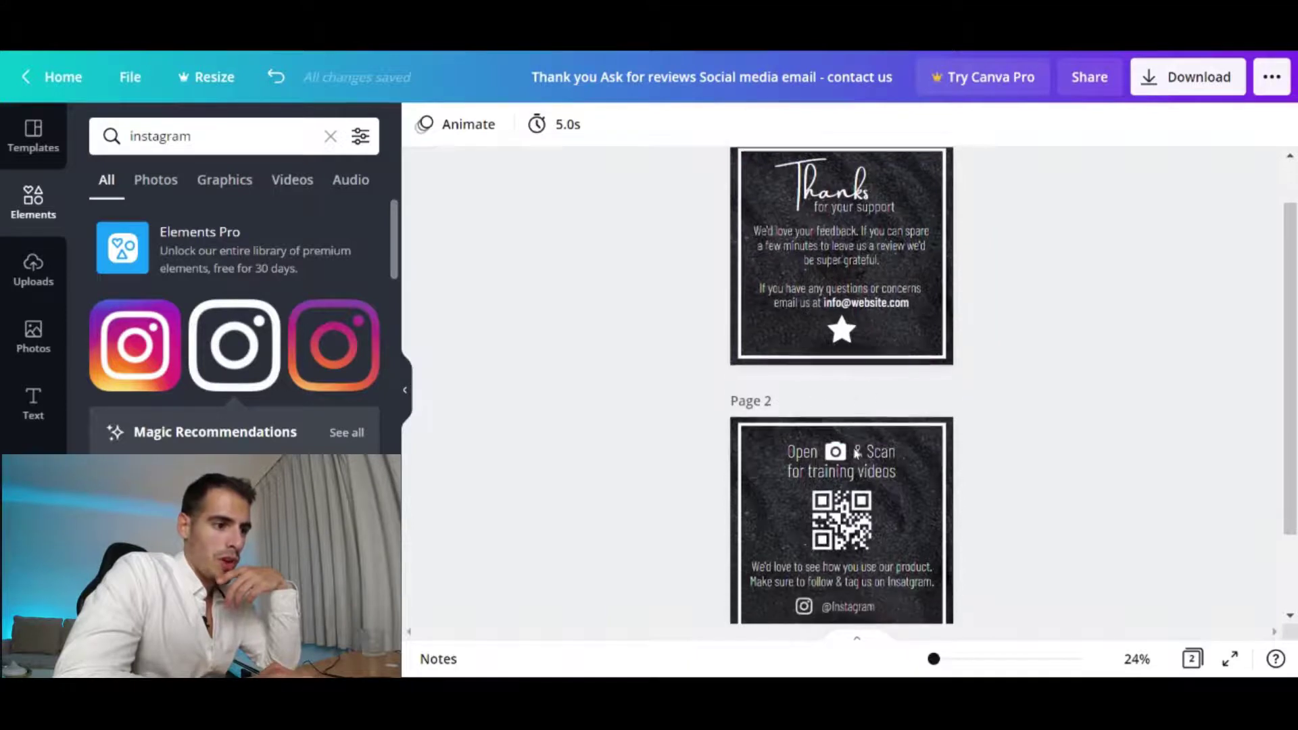
{"action": "scroll", "coordinate": [643, 463], "scroll_direction": "down", "scroll_amount": 3}
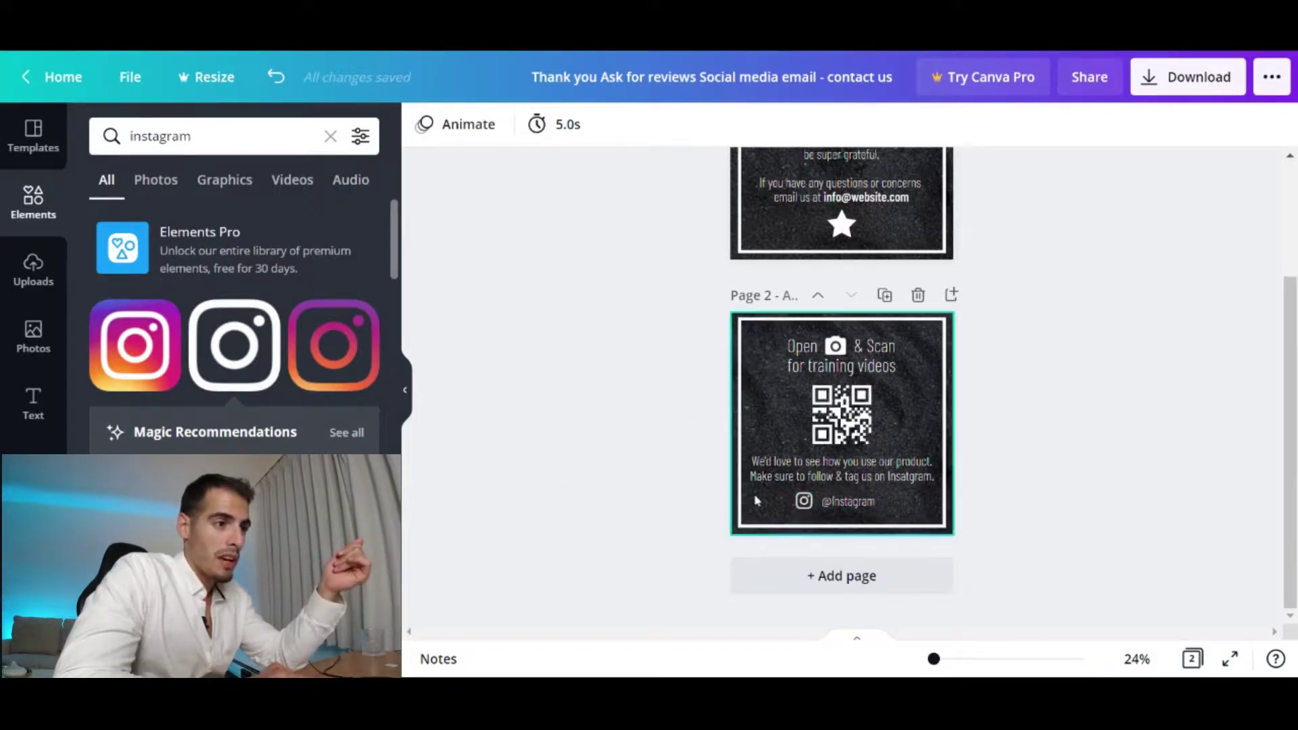
{"action": "scroll", "coordinate": [633, 412], "scroll_direction": "up", "scroll_amount": 3}
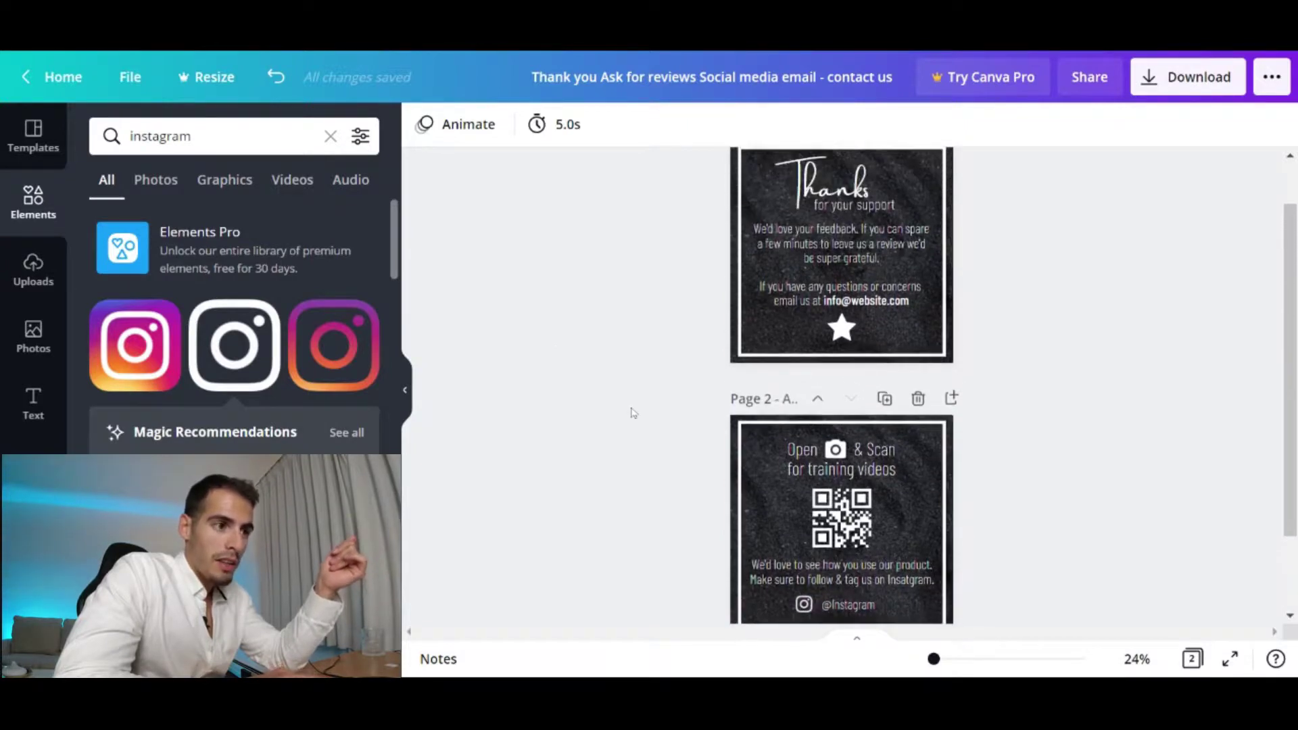
{"action": "scroll", "coordinate": [633, 413], "scroll_direction": "down", "scroll_amount": 1, "text": "ctrl"}
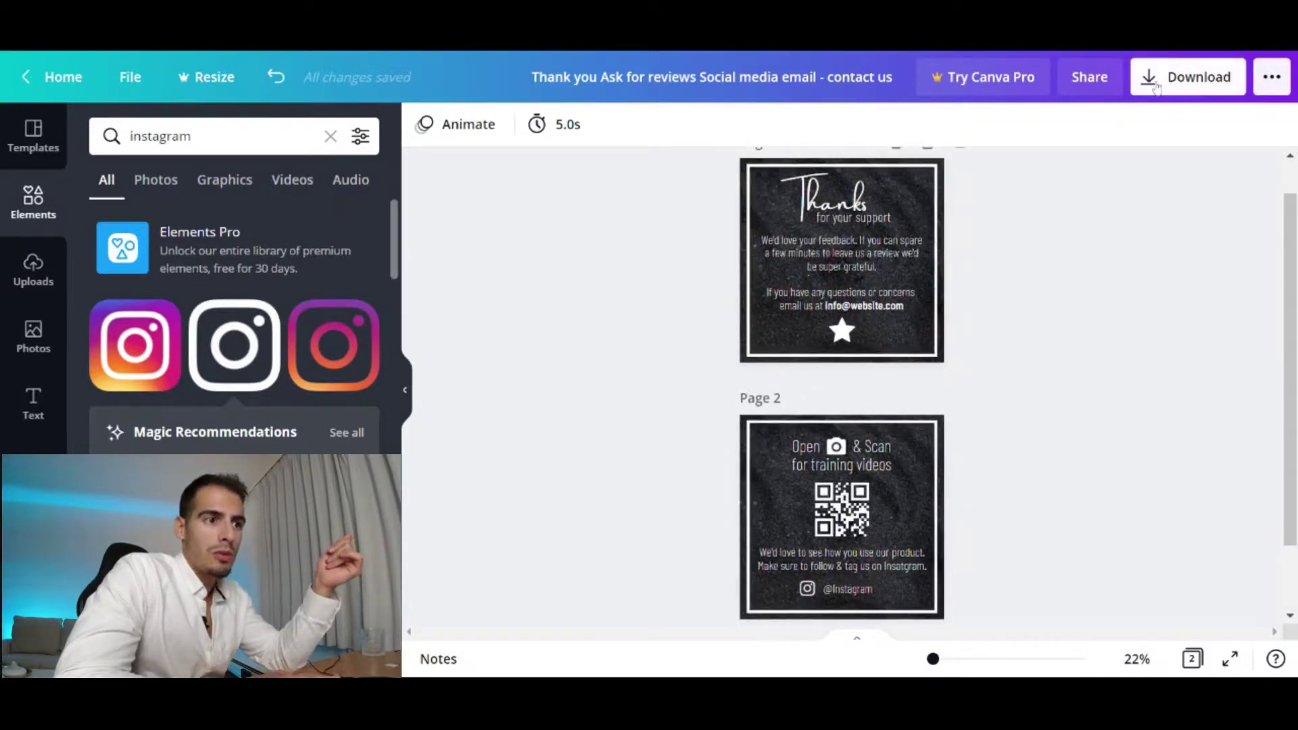
Download all 2 pages of the card as a PDF Print file without crop marks and bleed
{"action": "left_click", "coordinate": [1157, 89]}
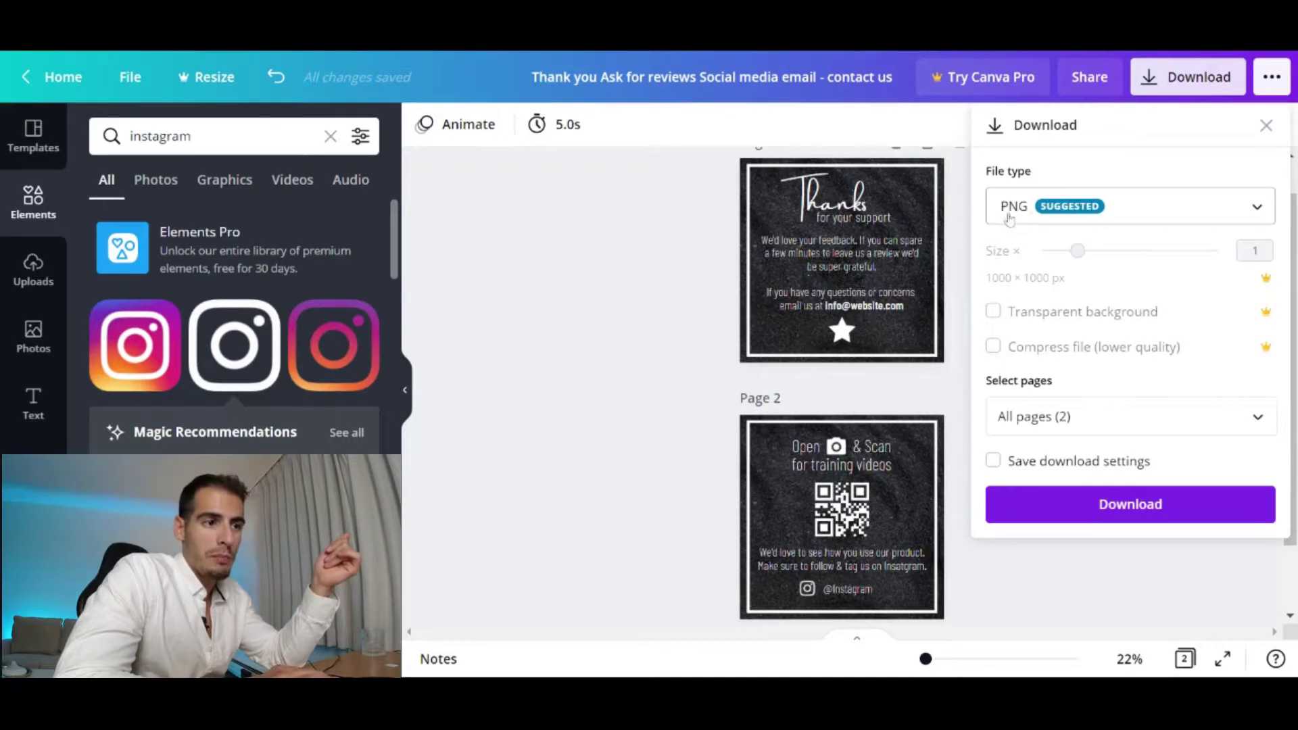
{"action": "left_click", "coordinate": [1084, 225]}
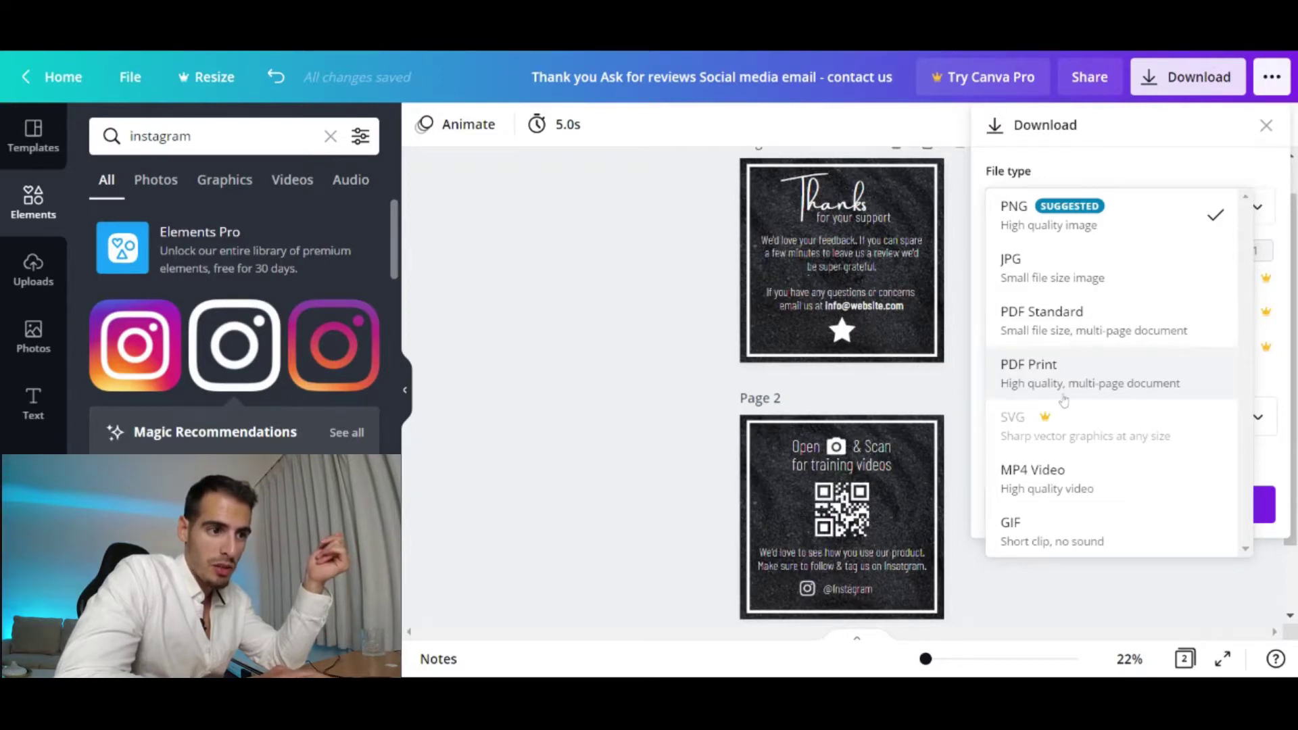
{"action": "left_click", "coordinate": [1103, 373]}
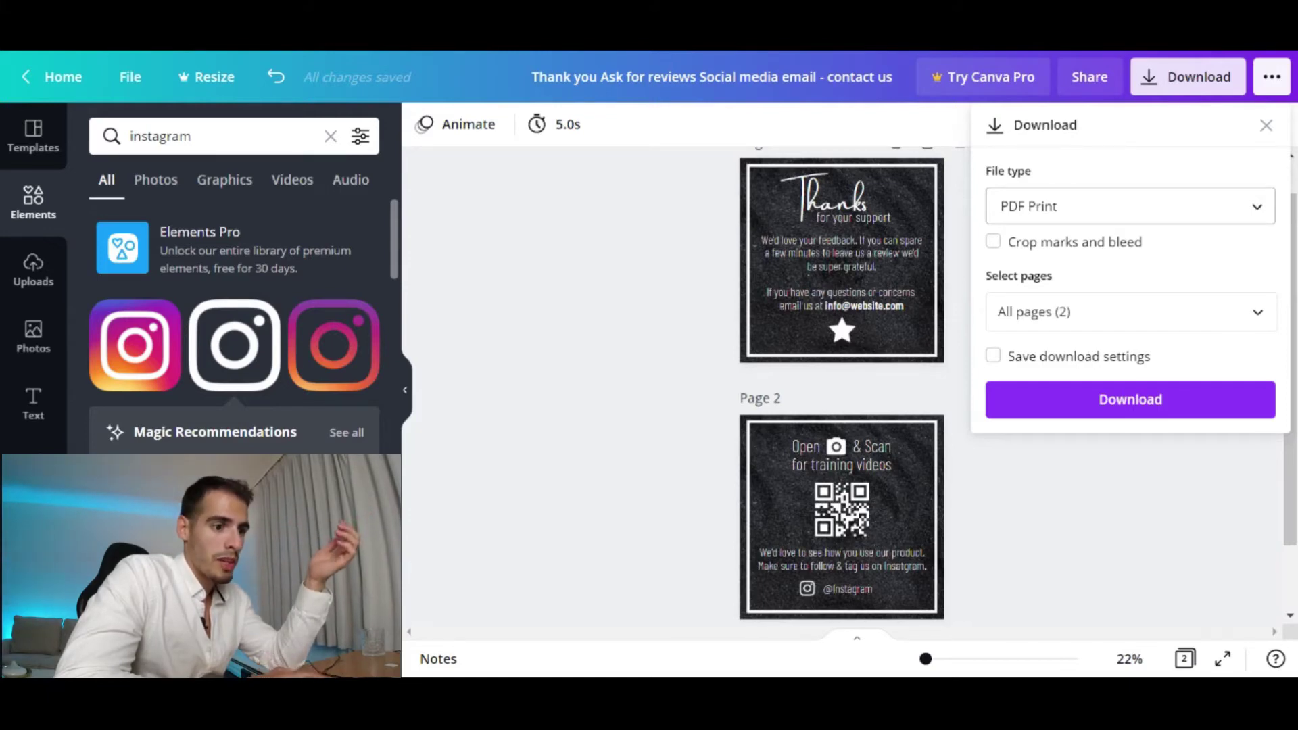
{"action": "left_click", "coordinate": [1095, 410]}
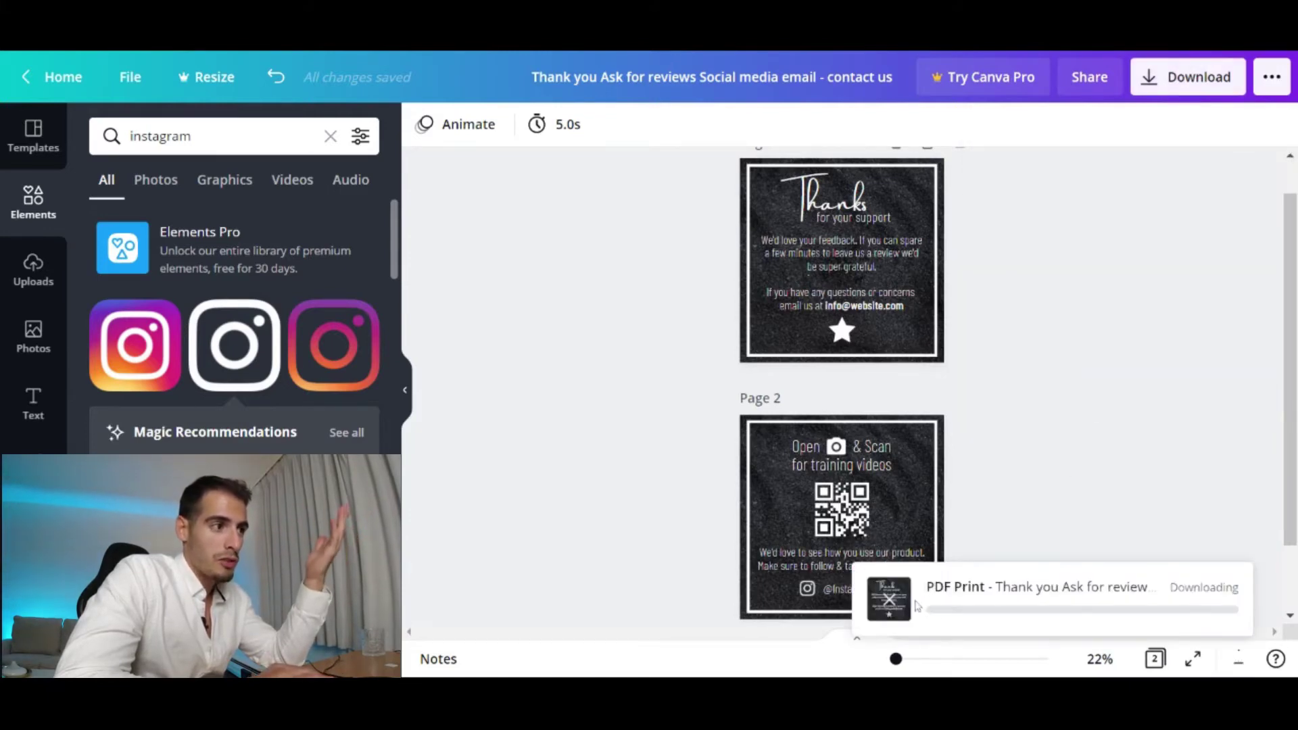